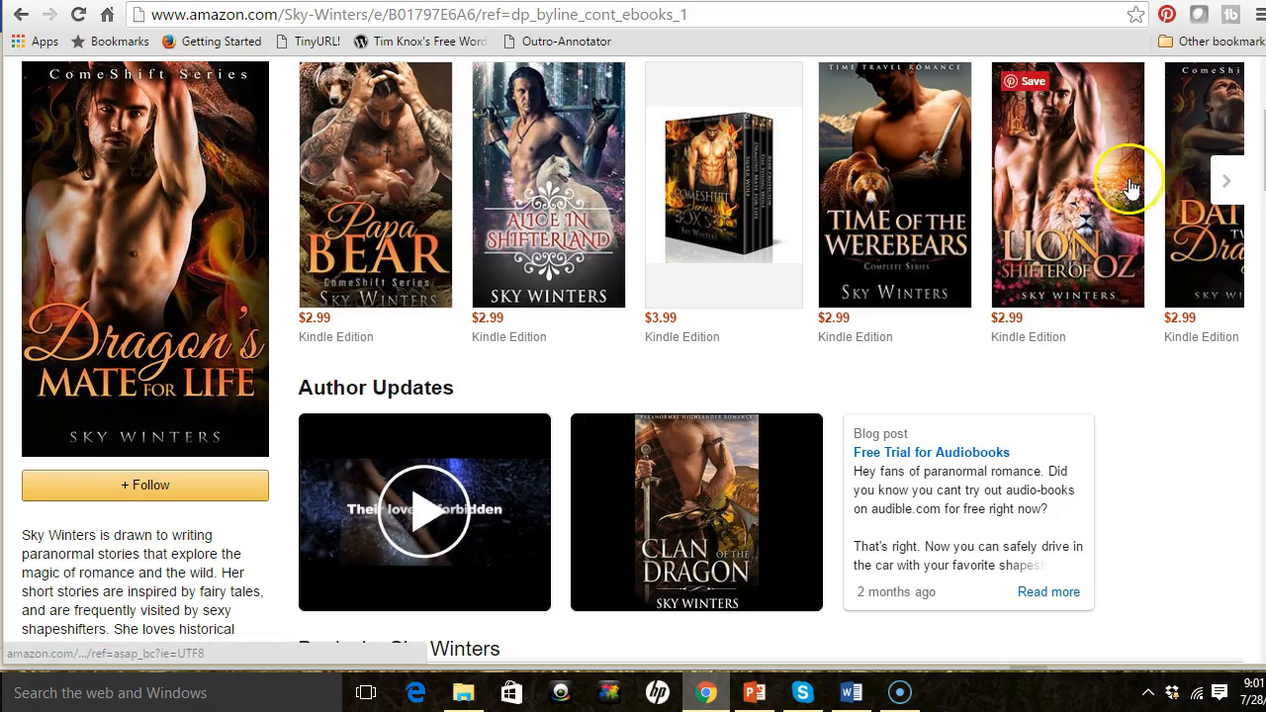
- Browse through the author's book covers in the Amazon carousel
left_click(1219, 183)
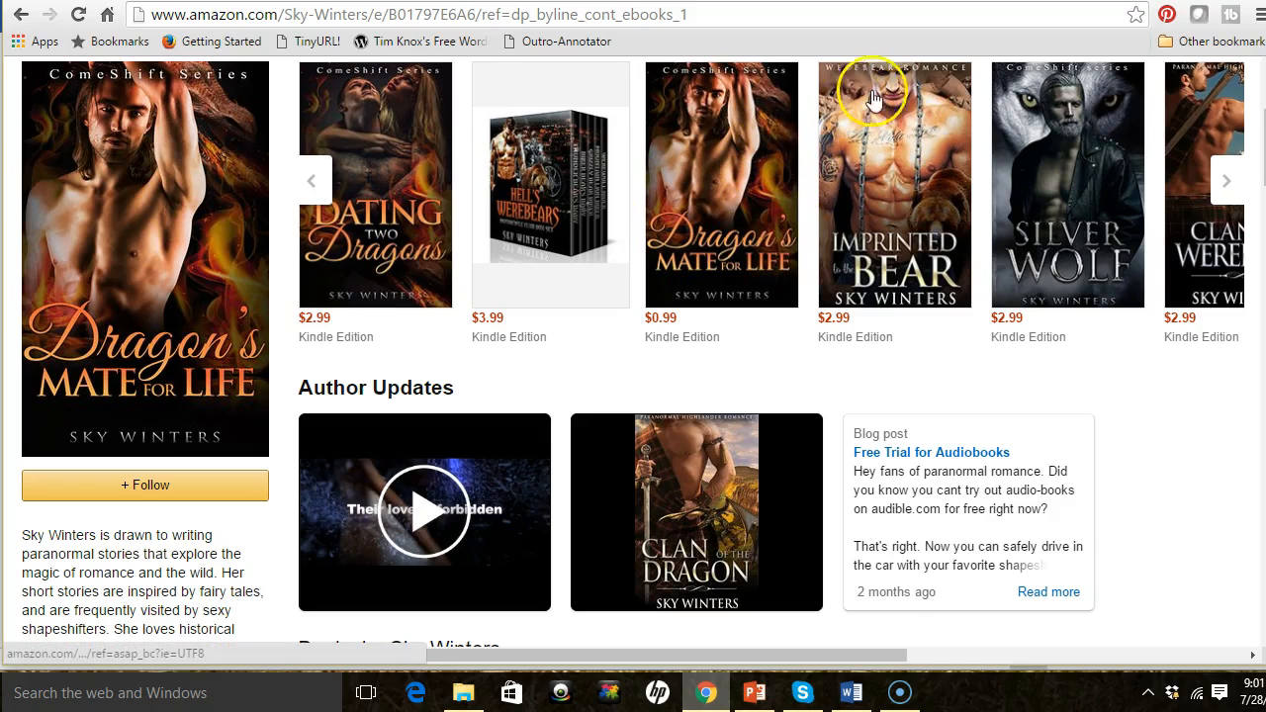
left_click(1225, 179)
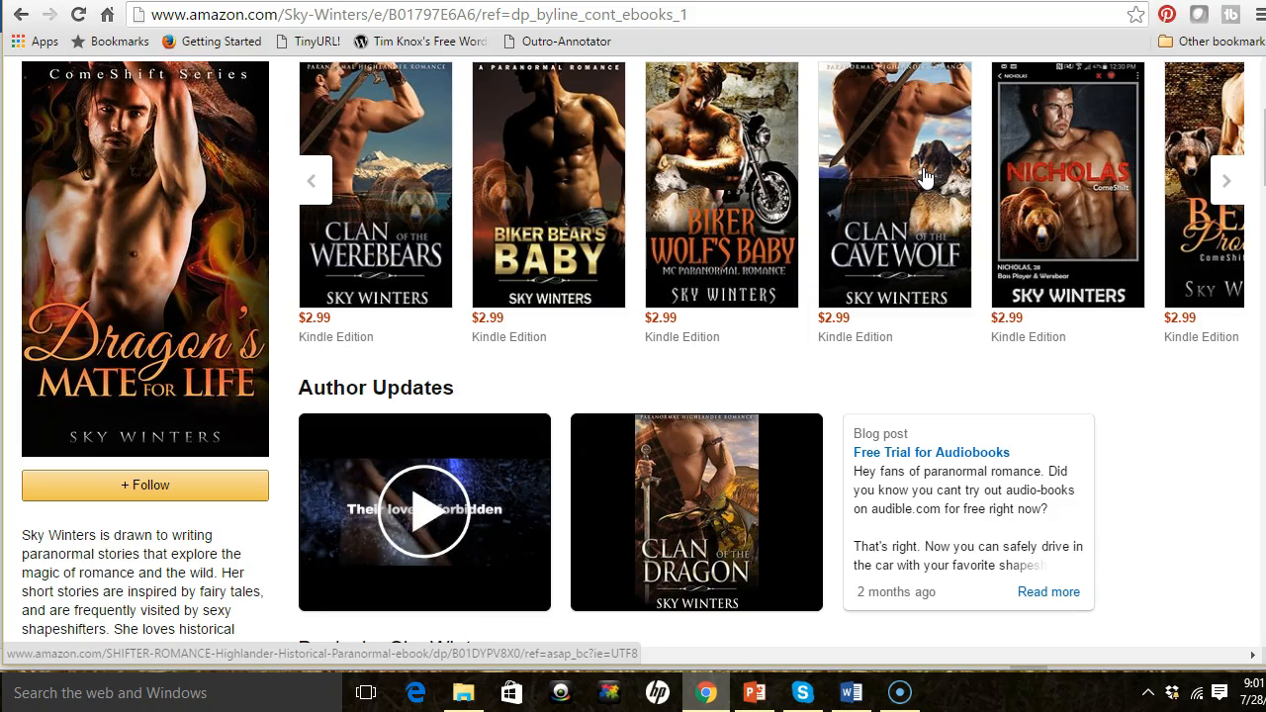
- Switch to Word and set the page color to a blue-gray theme color
left_click(850, 692)
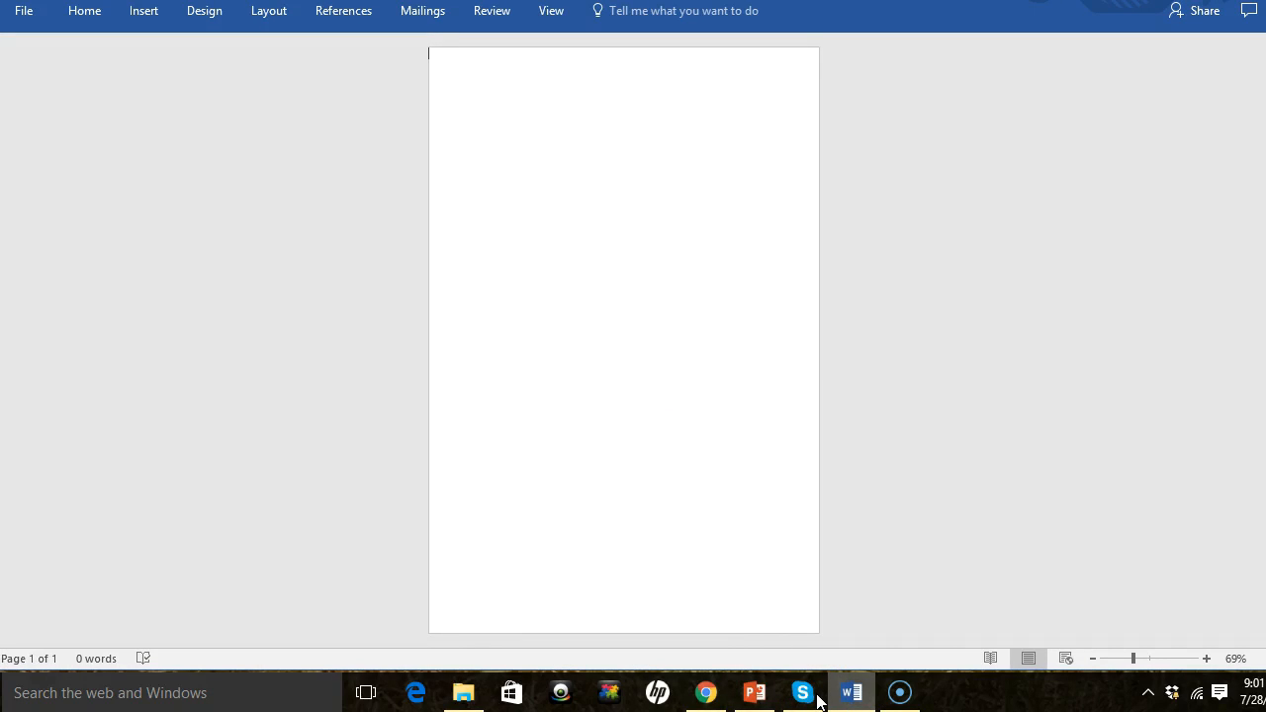
left_click(211, 20)
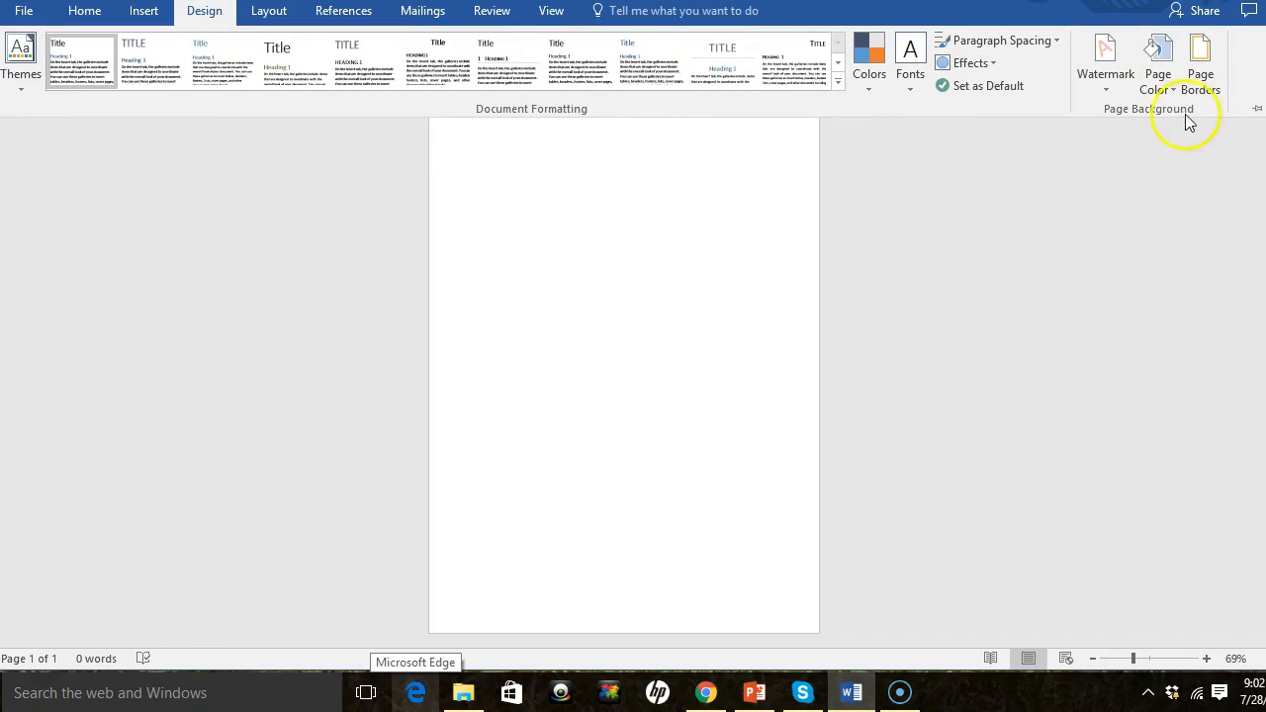
left_click(1162, 79)
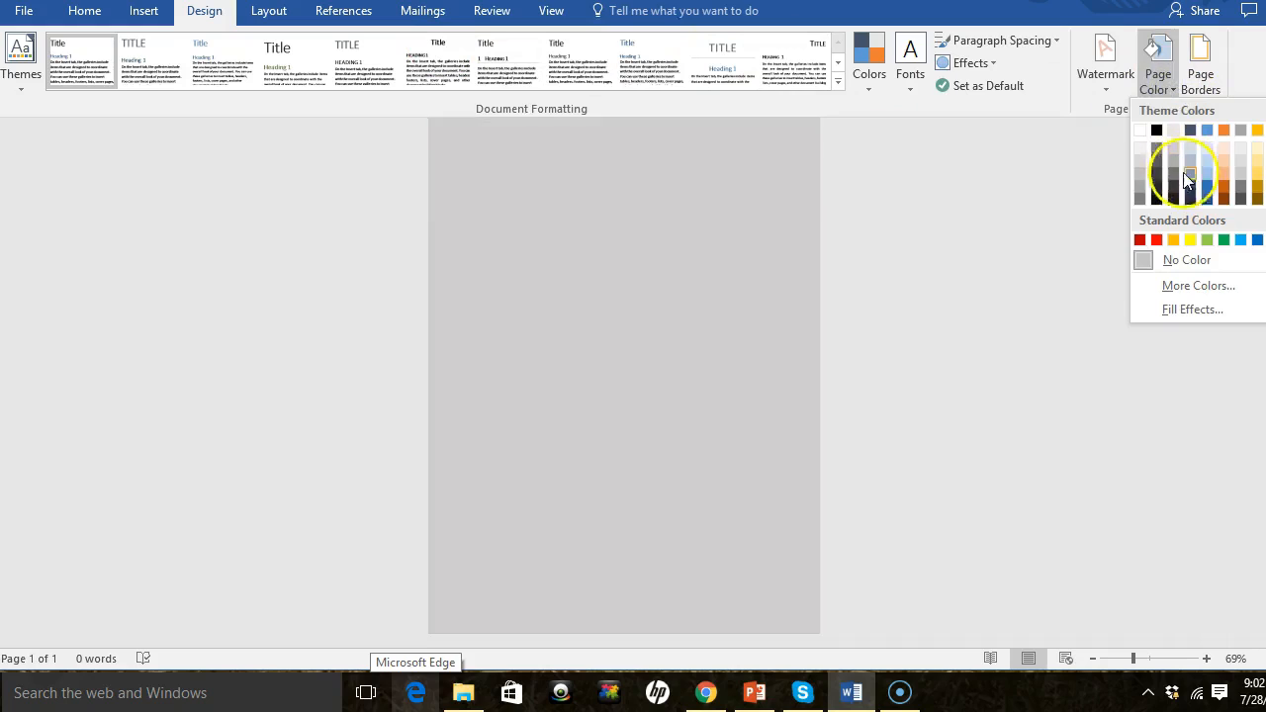
left_click(1188, 174)
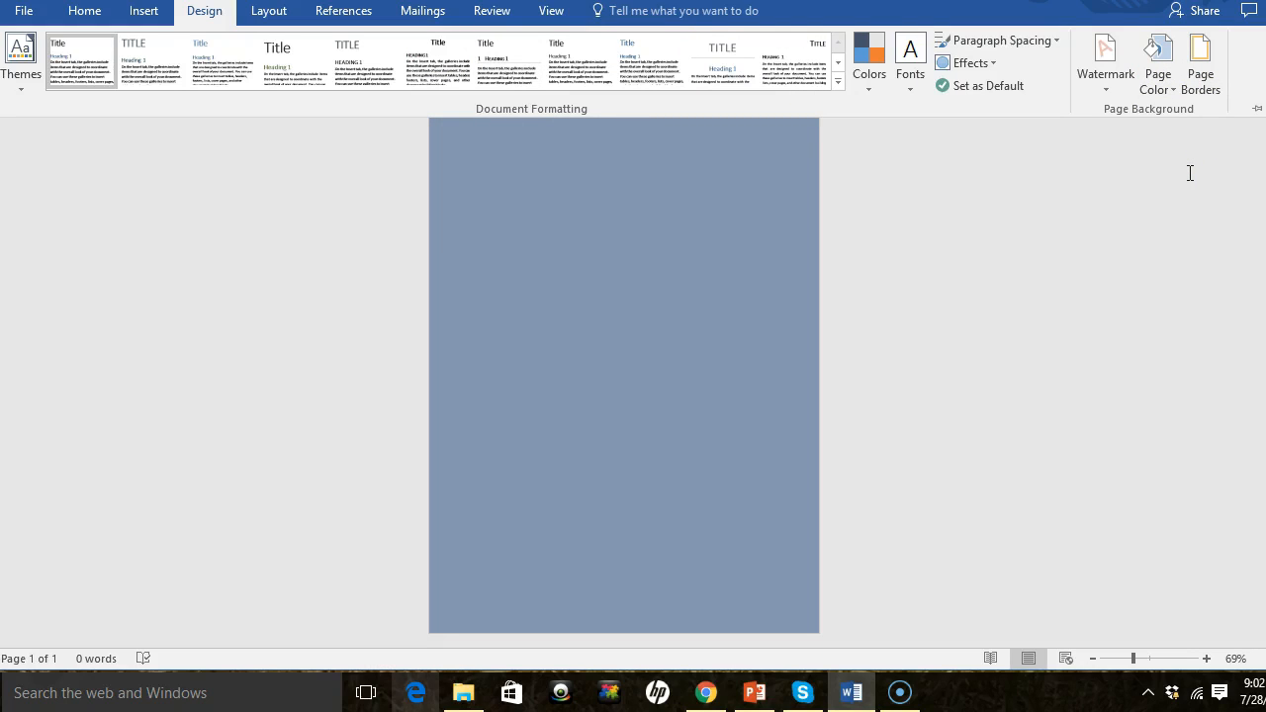
- Change the page color to black
left_click(1155, 77)
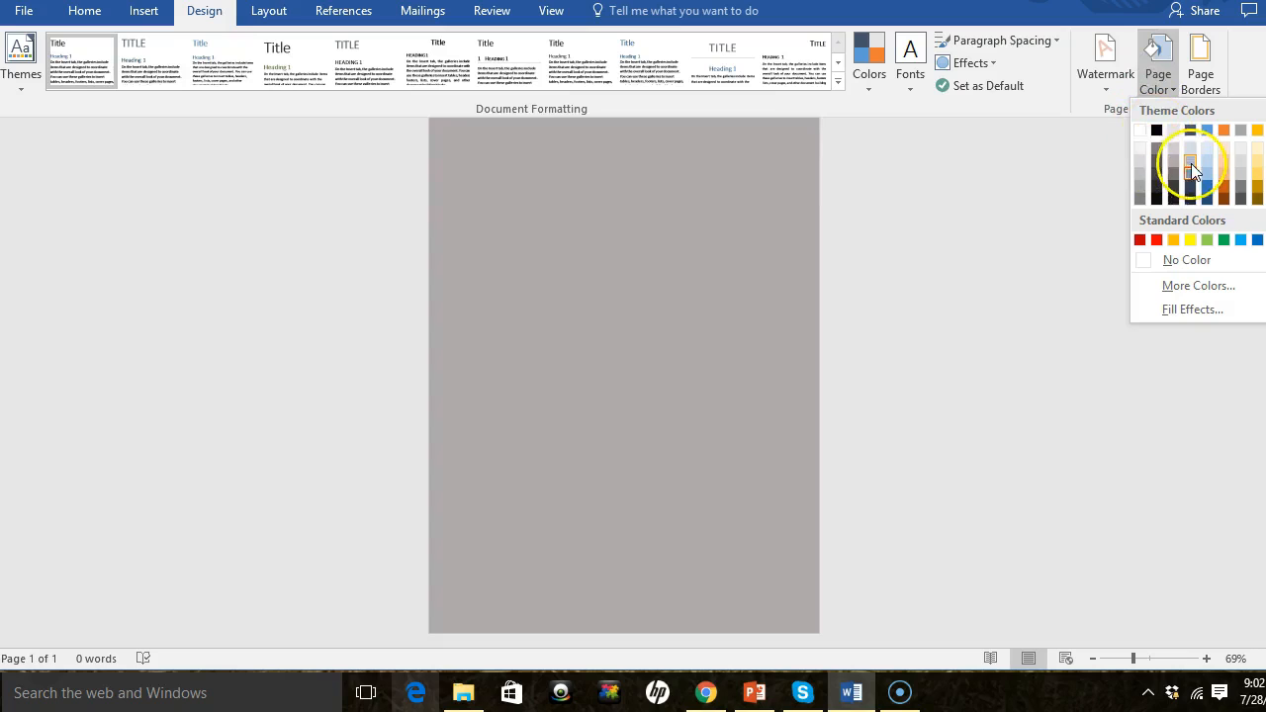
left_click(1155, 131)
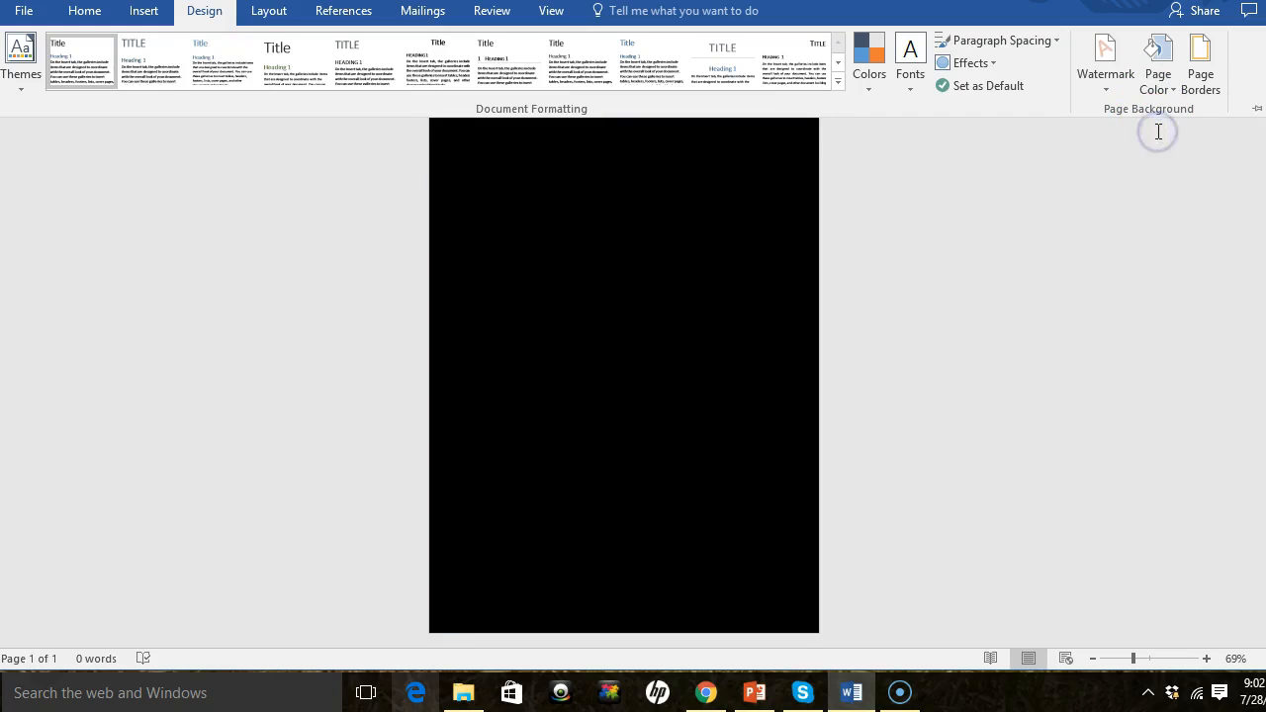
left_click(1157, 80)
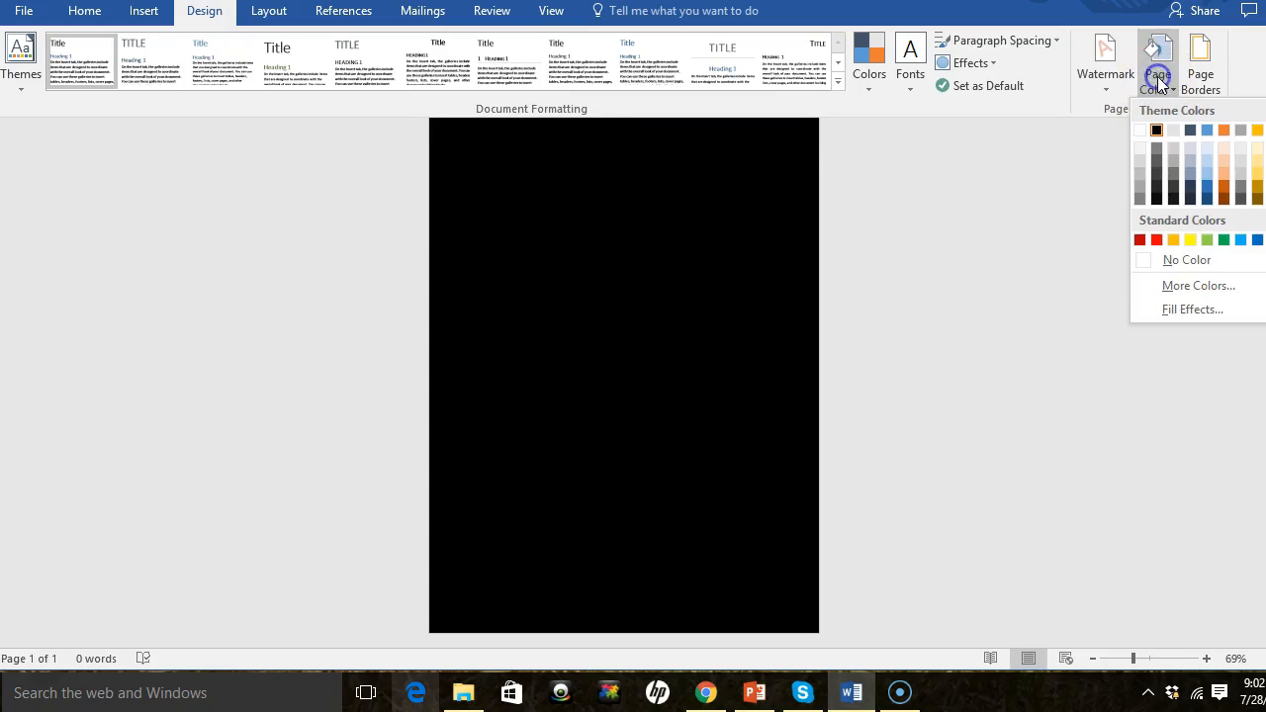
left_click(1158, 79)
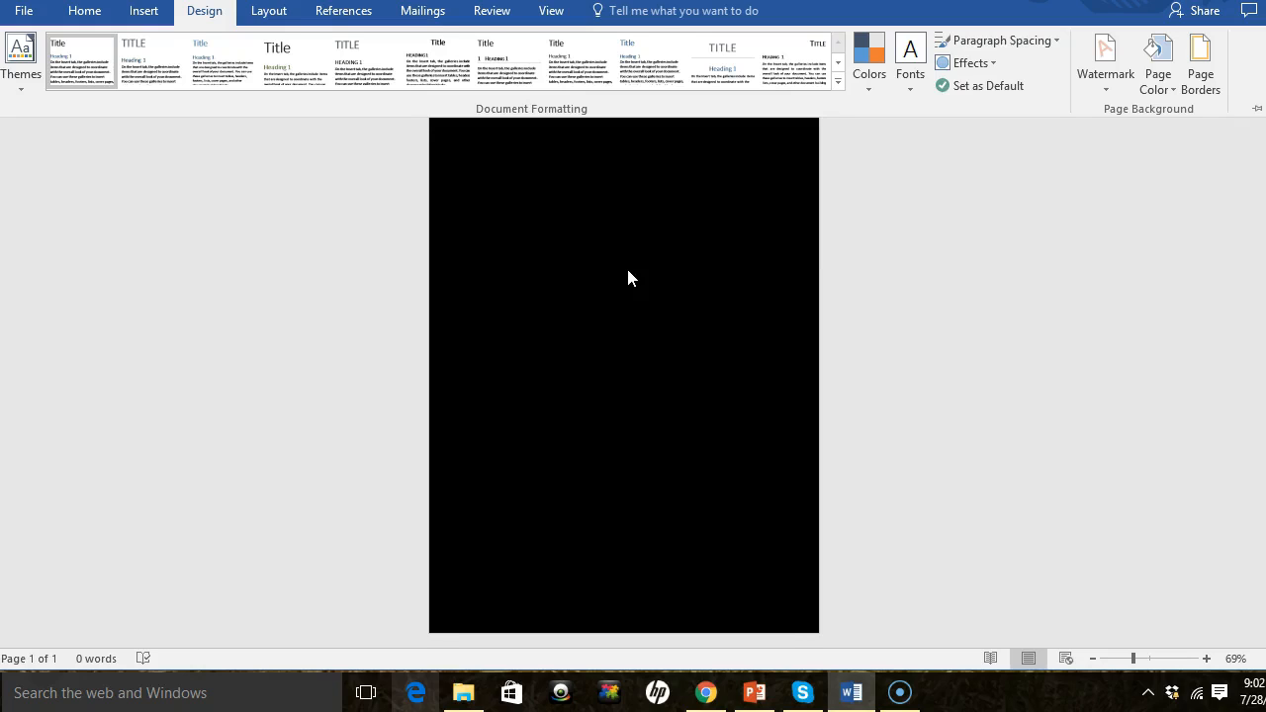
- Open More Colors for the page background, view the Custom color settings, and cancel
left_click(1159, 81)
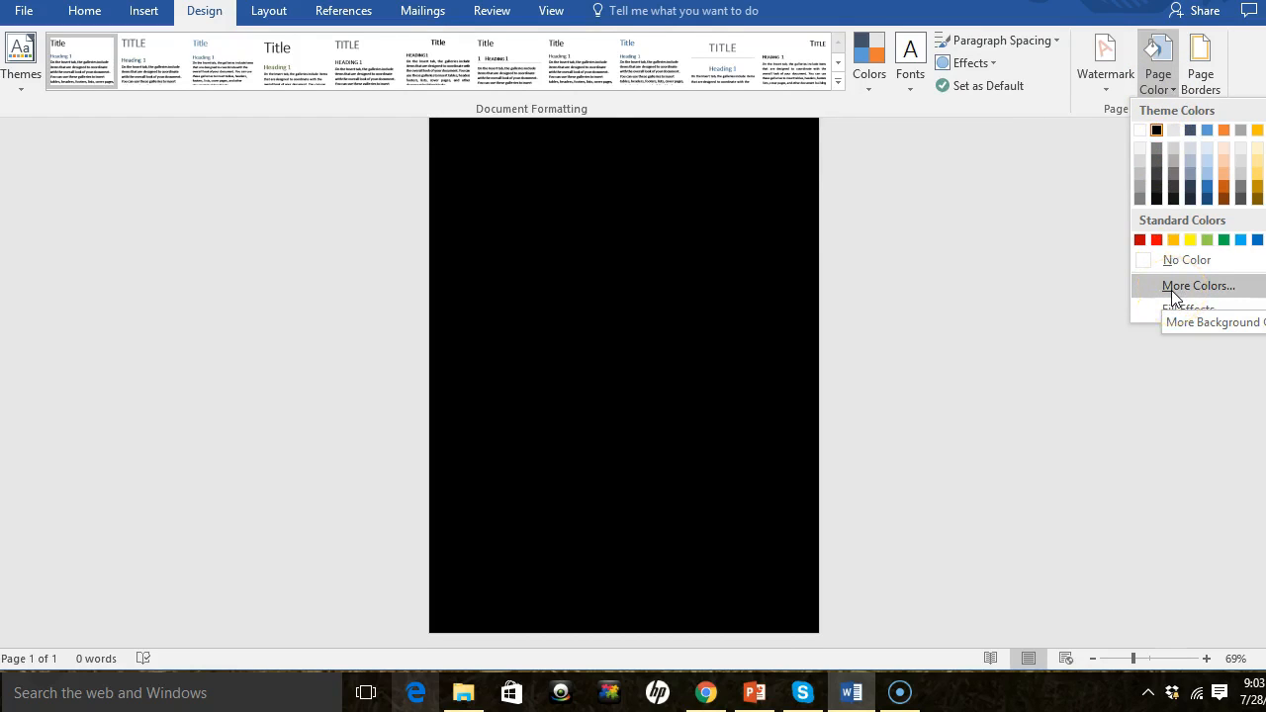
left_click(1171, 289)
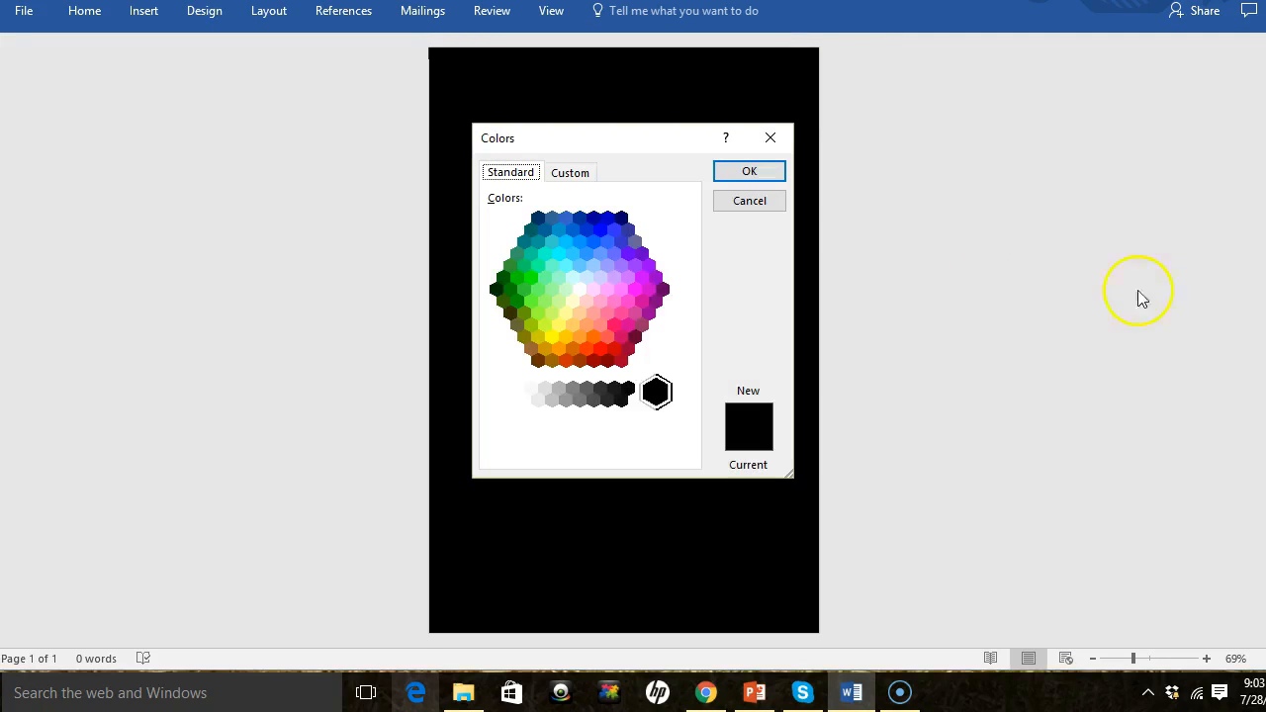
left_click(570, 173)
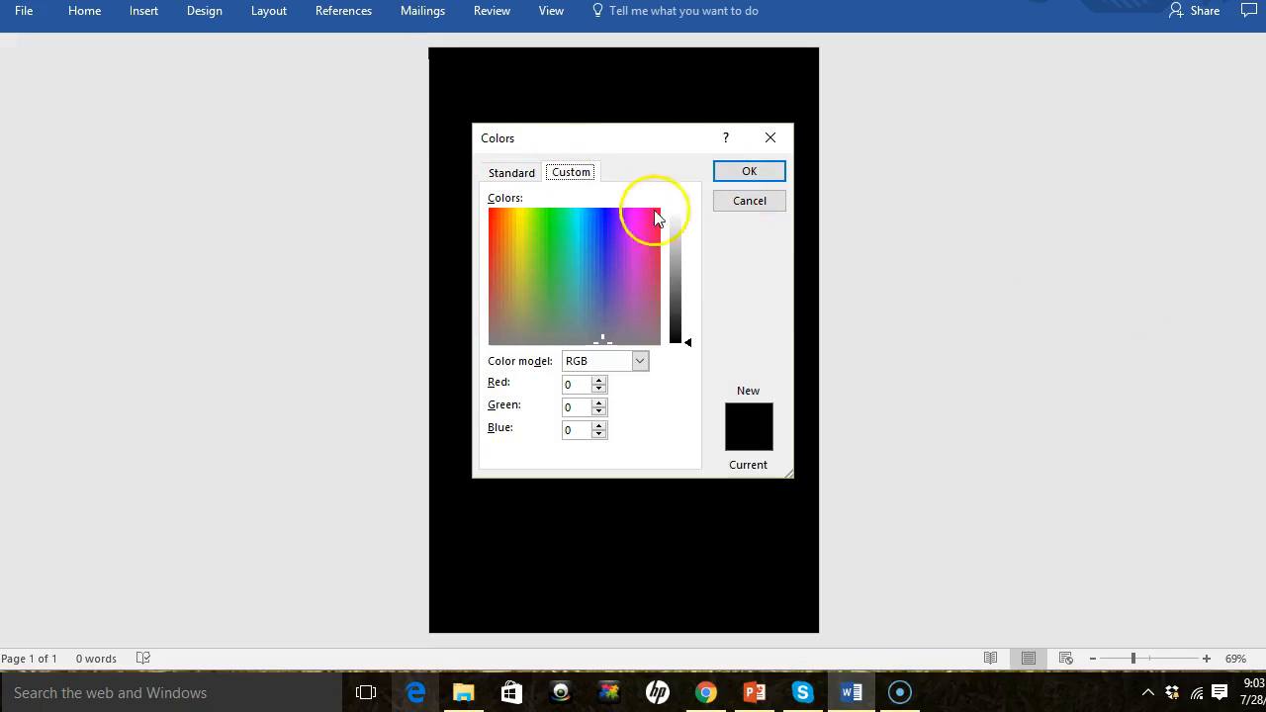
left_click(749, 202)
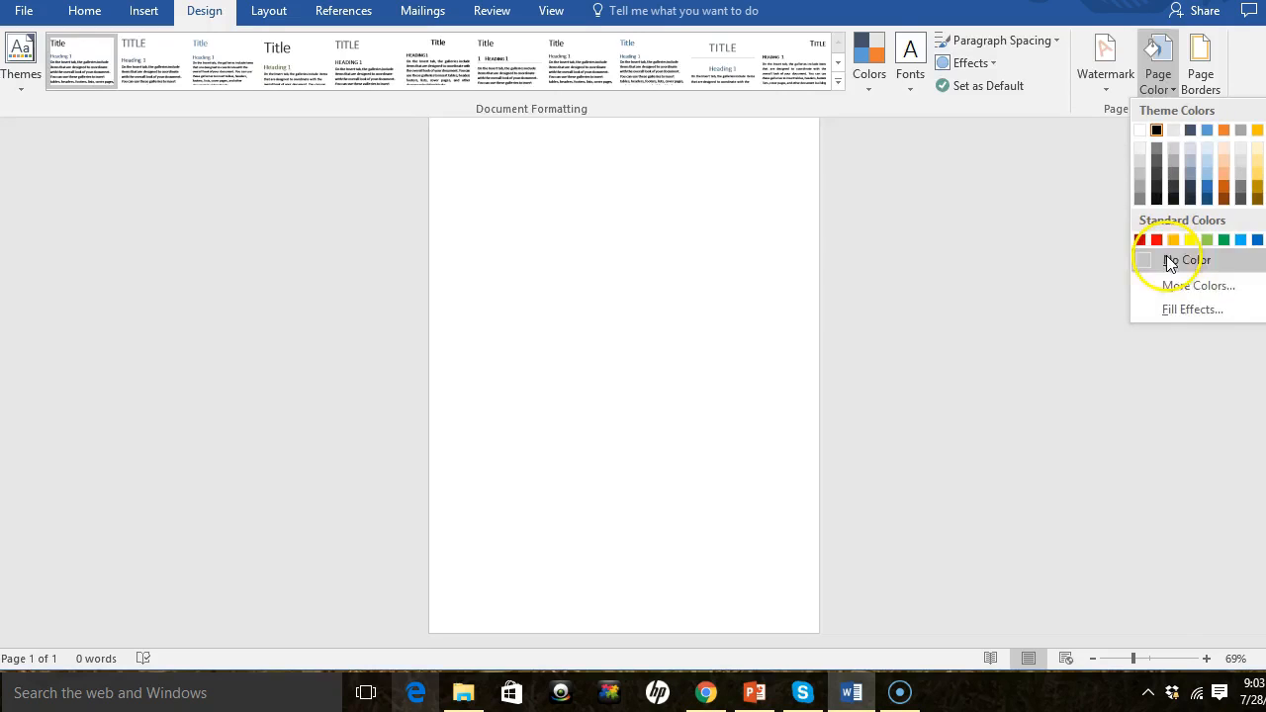
- Open the page Fill Effects and set a two-color gradient with the first horizontal variant
left_click(1173, 308)
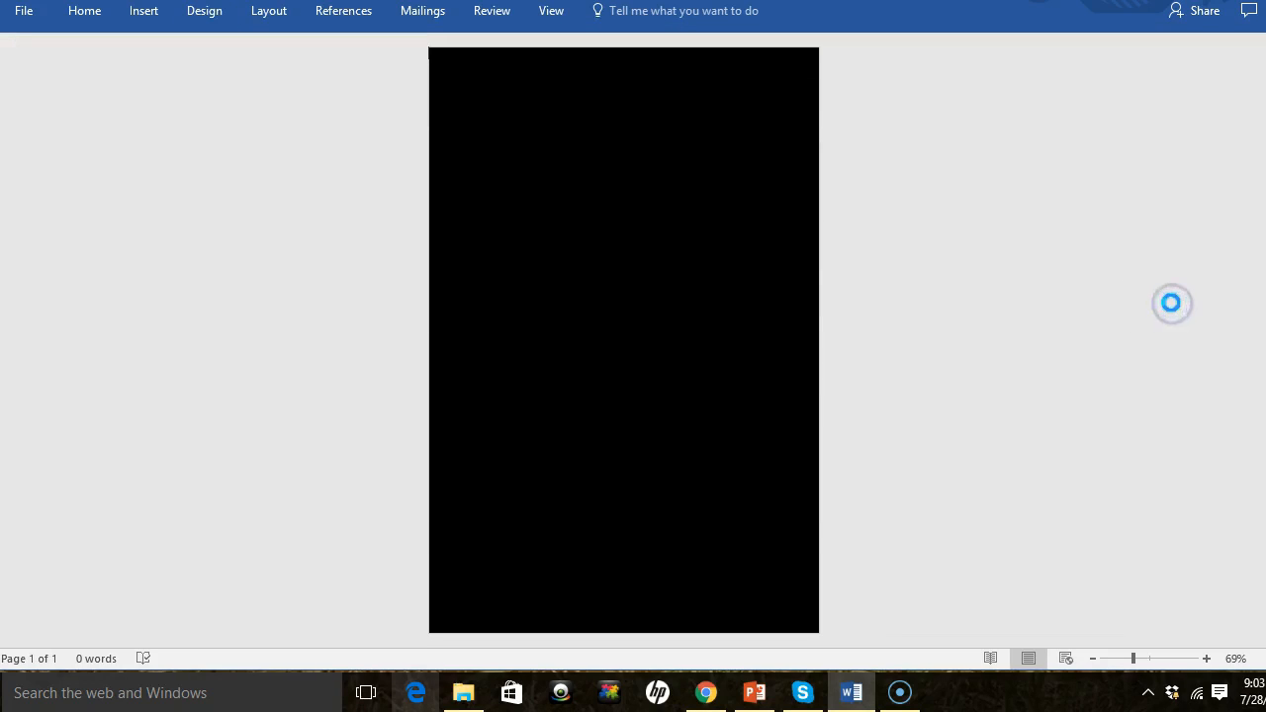
left_click_drag(644, 93, 1038, 66)
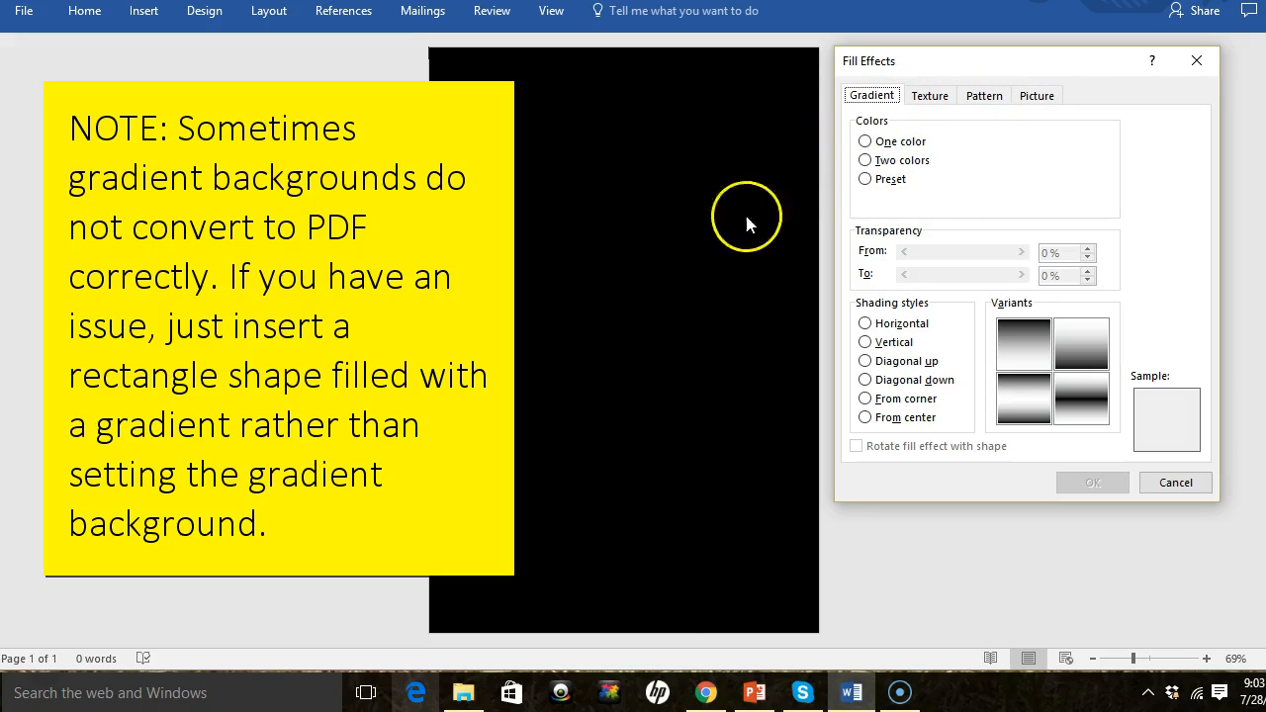
left_click(866, 161)
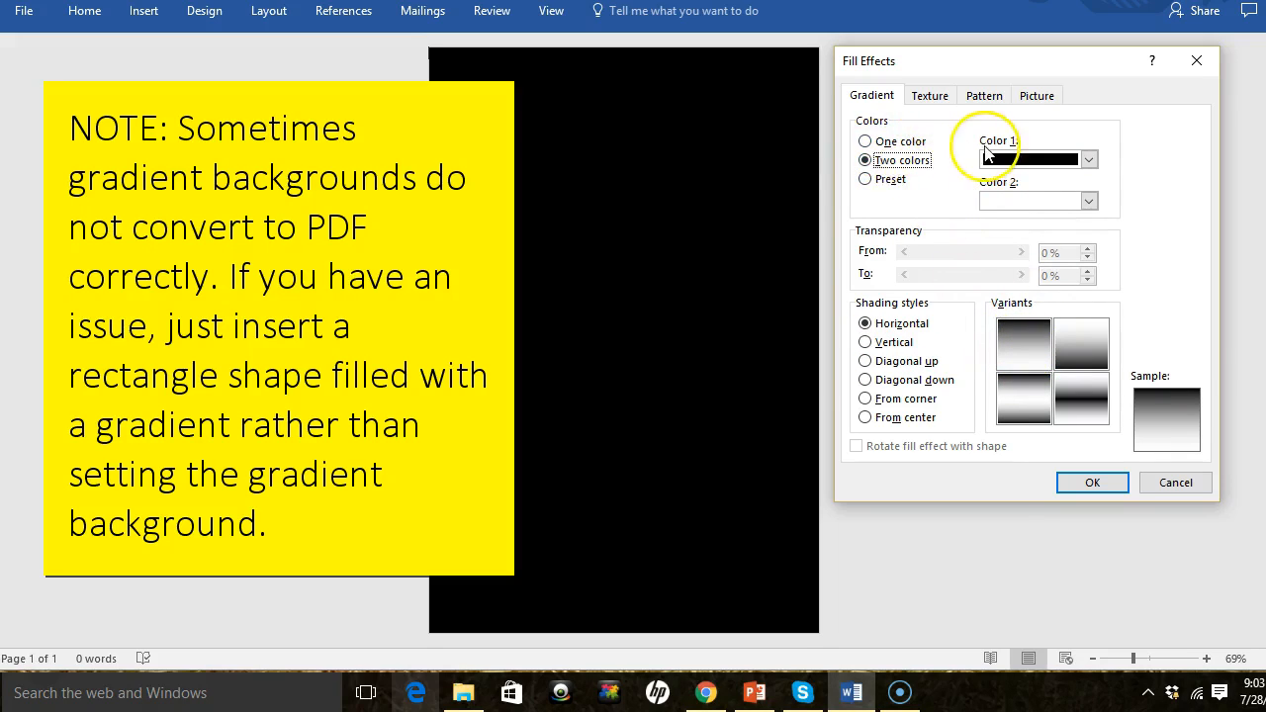
left_click(1088, 200)
left_click(1088, 200)
left_click(1088, 199)
left_click(1088, 199)
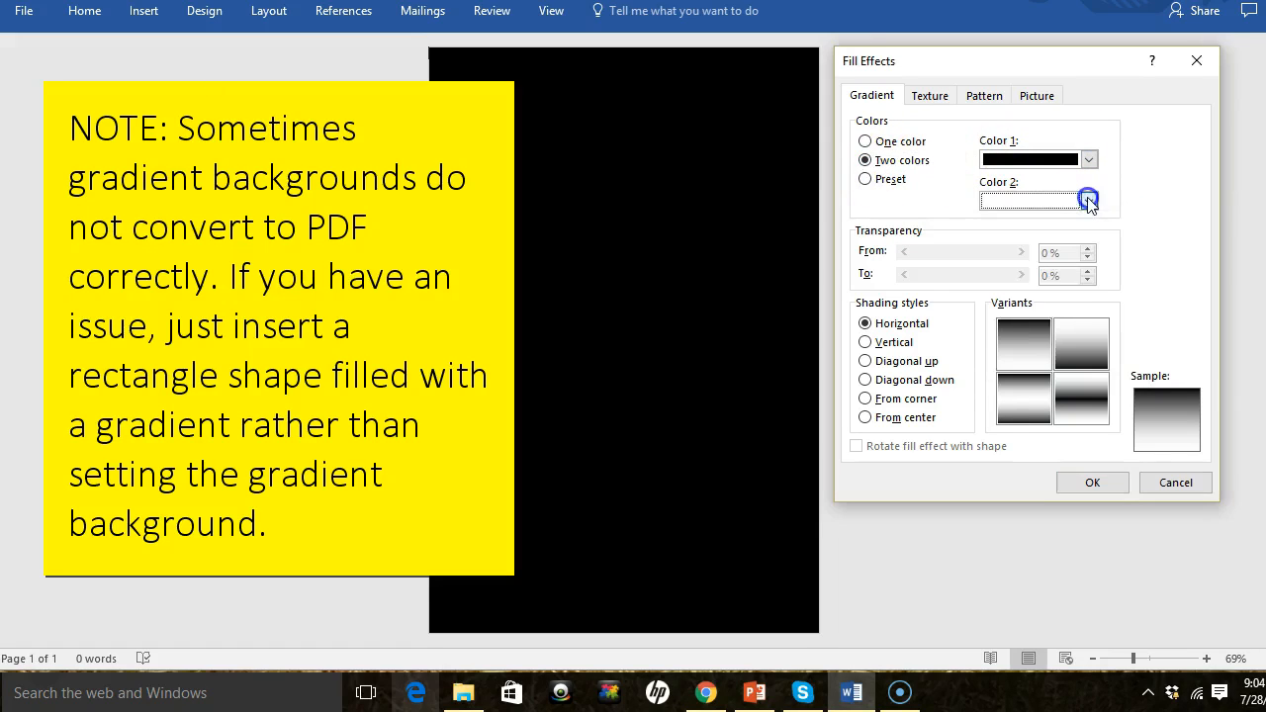
left_click(1024, 334)
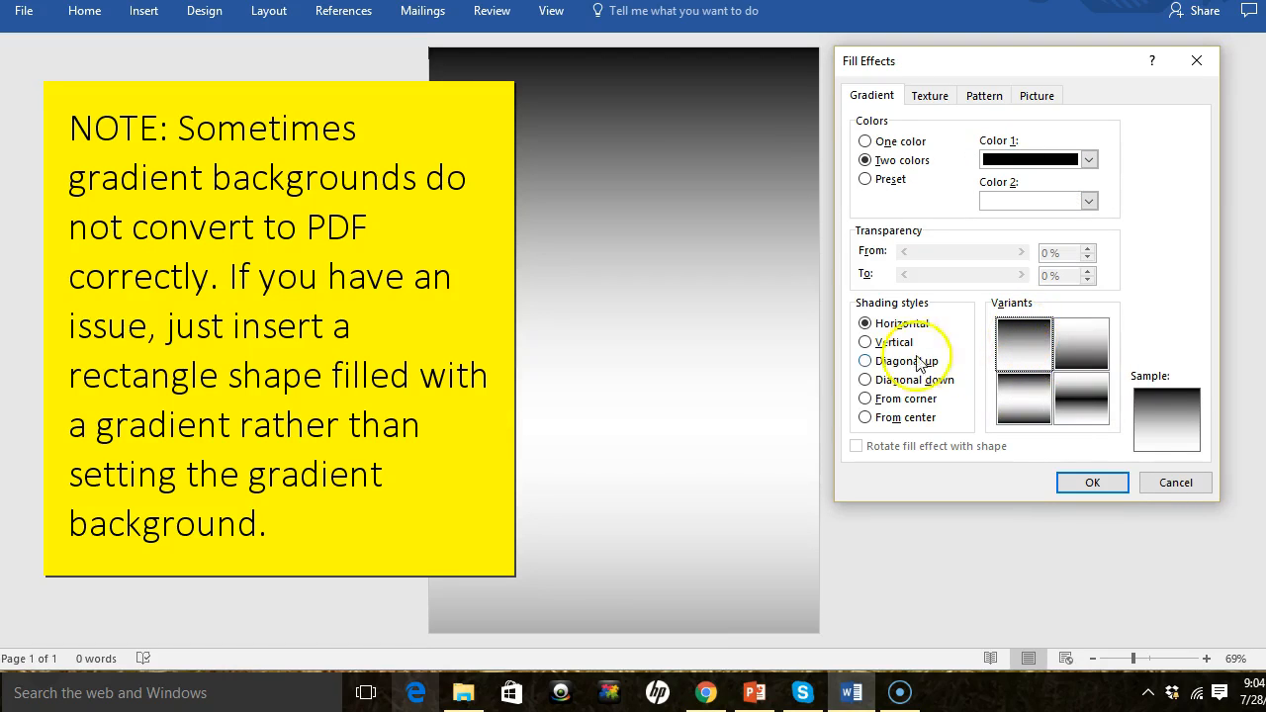
- Try the other gradient shading styles, return to Horizontal, and apply the gradient to the page
left_click(865, 343)
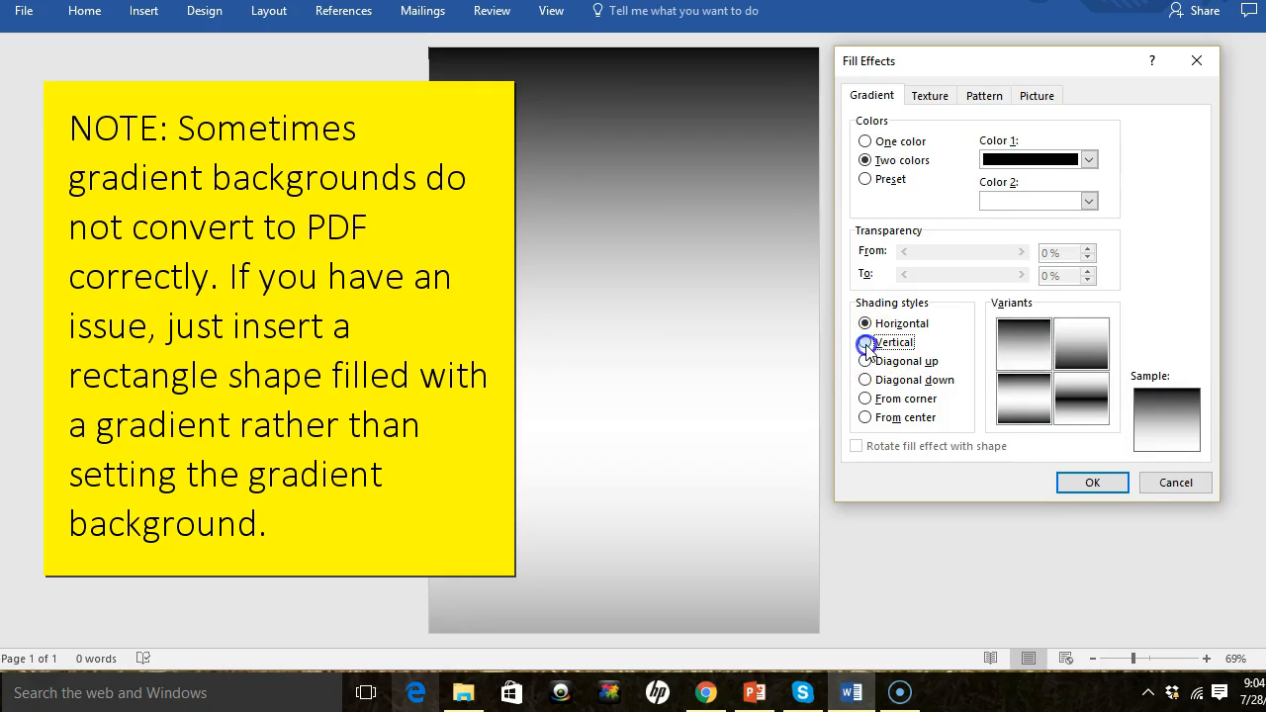
left_click(865, 361)
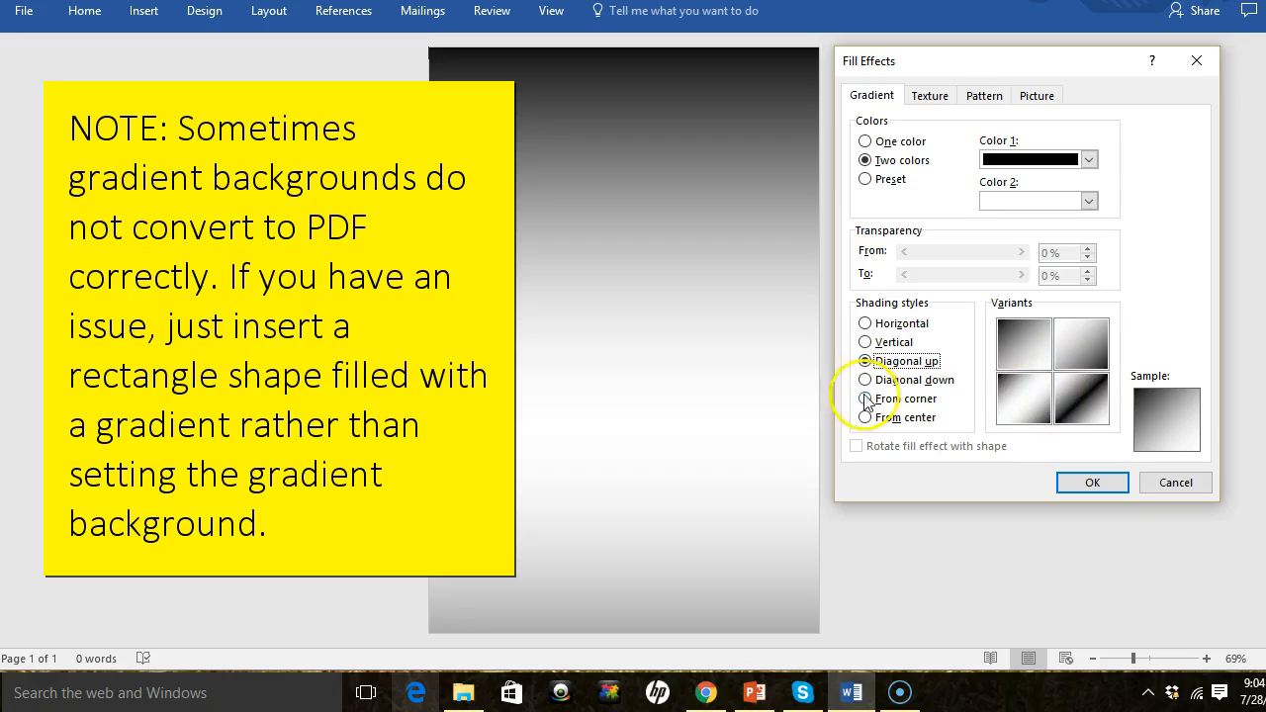
left_click(865, 381)
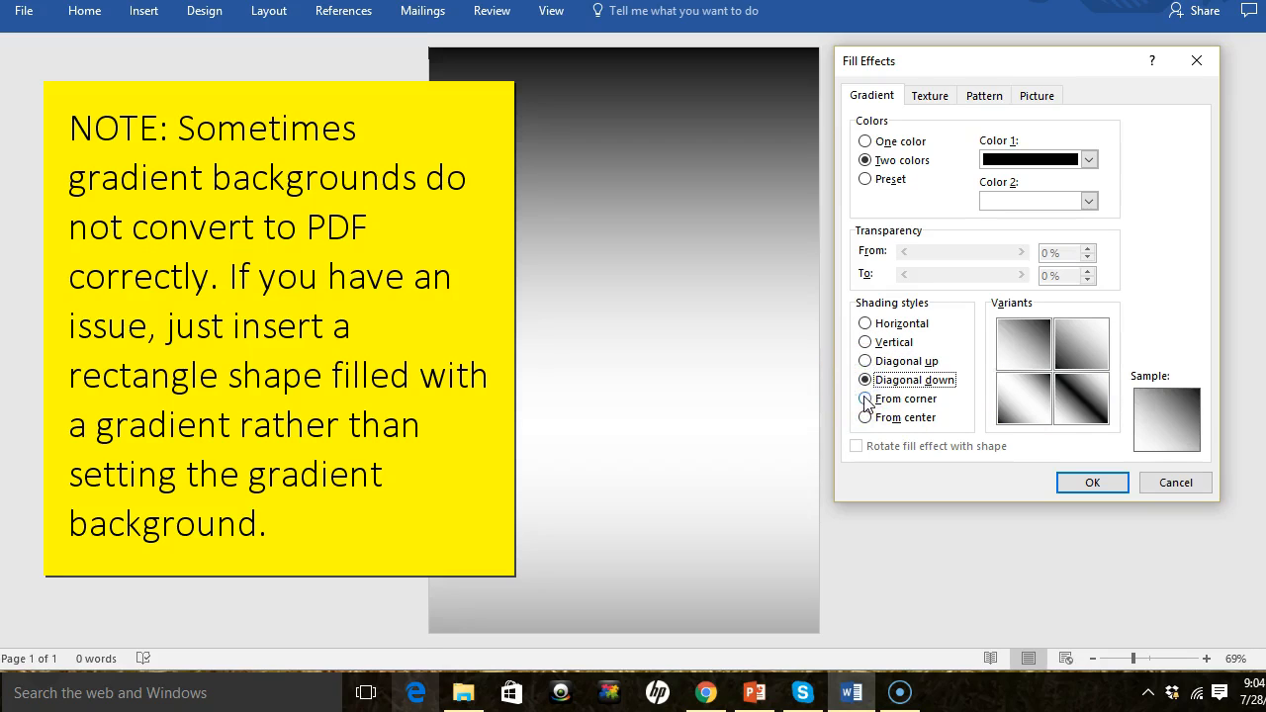
left_click(865, 399)
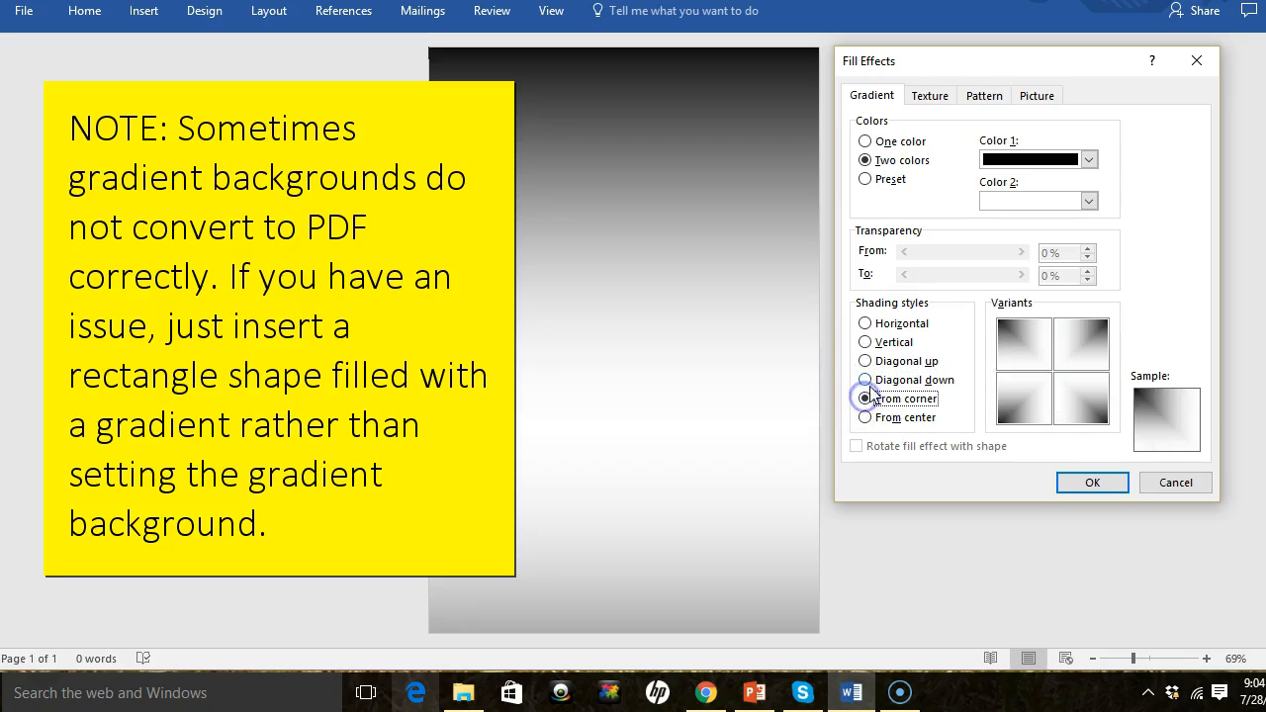
left_click(866, 324)
left_click(1098, 480)
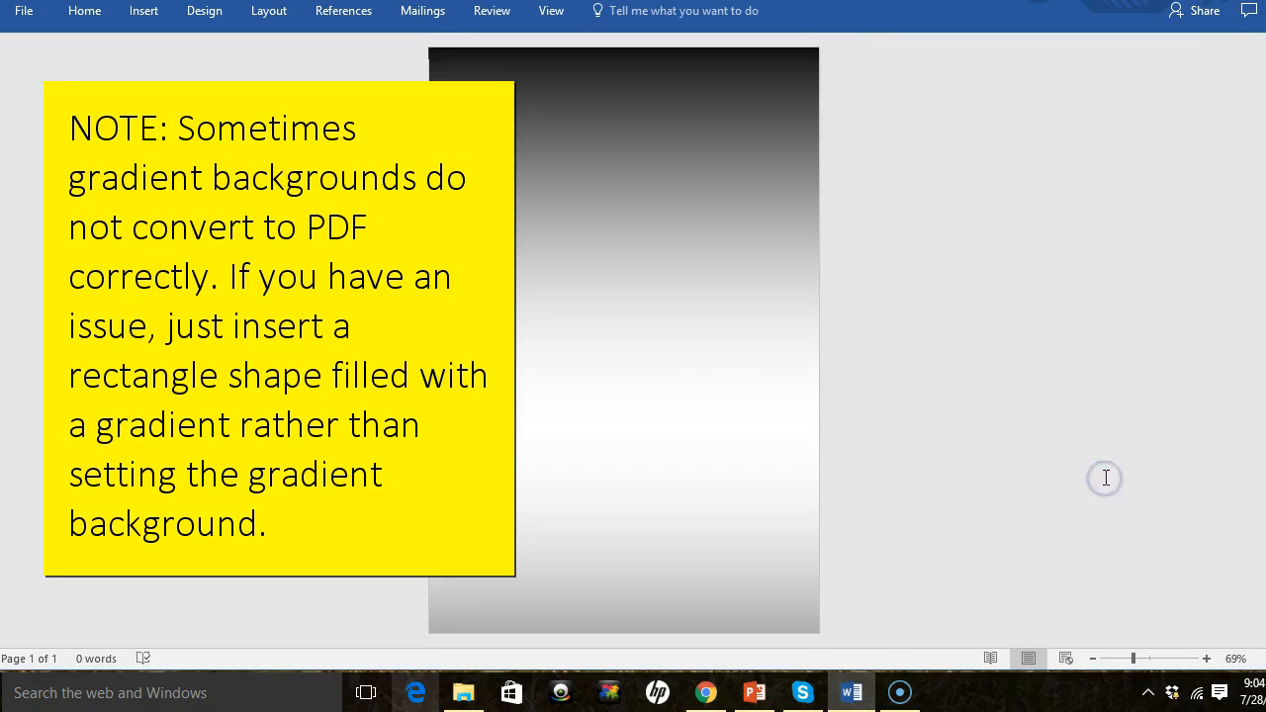
left_click(594, 240)
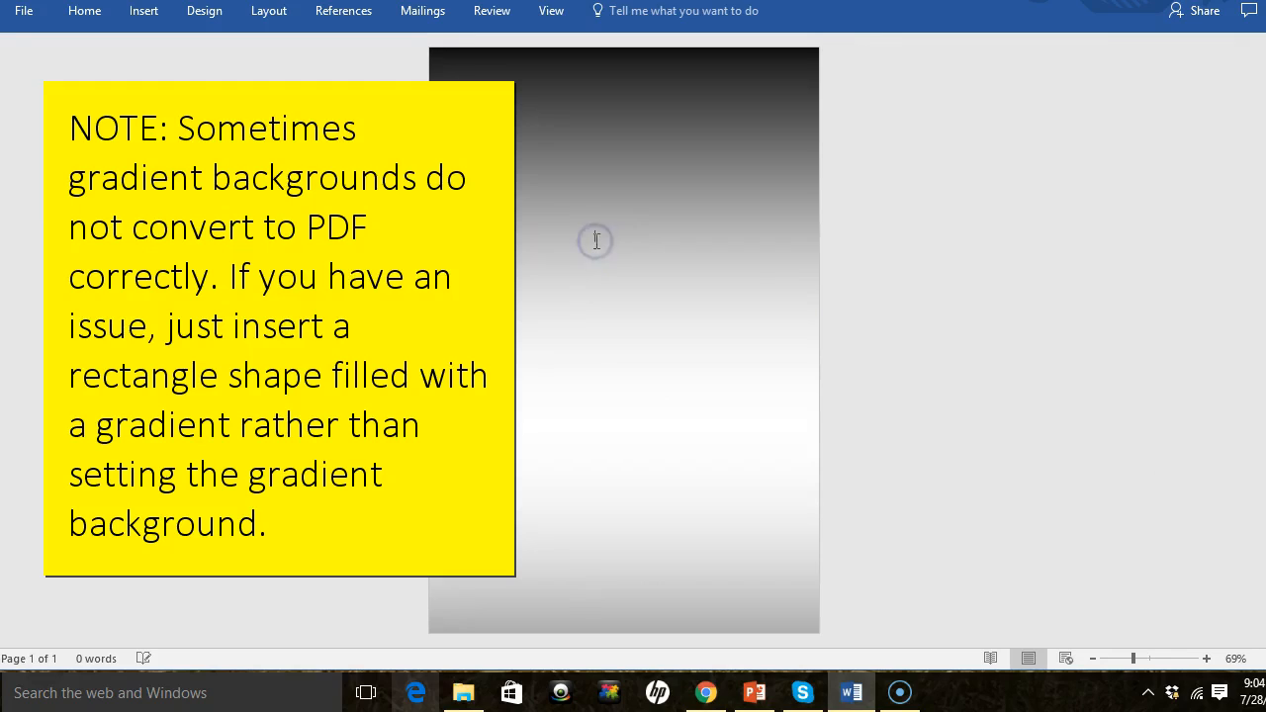
right_click(595, 241)
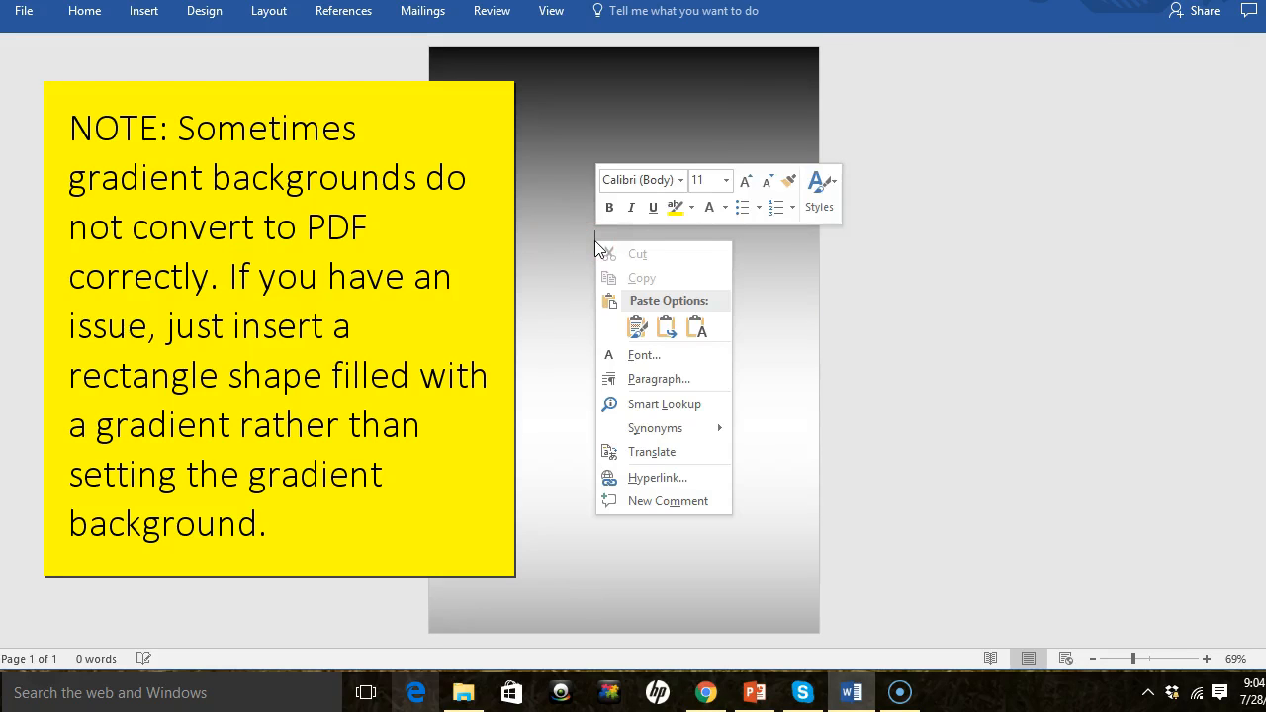
left_click(558, 234)
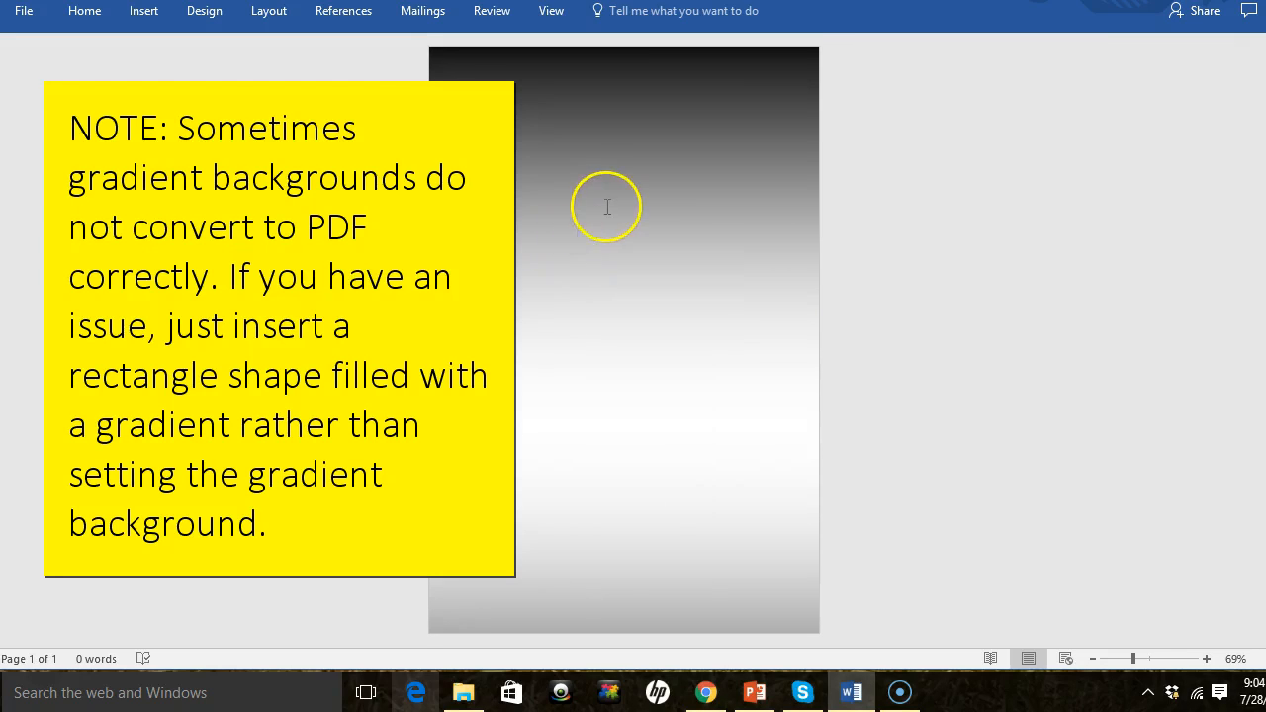
- Reopen the page Fill Effects and set the gradient's Color 1 to blue
left_click(205, 12)
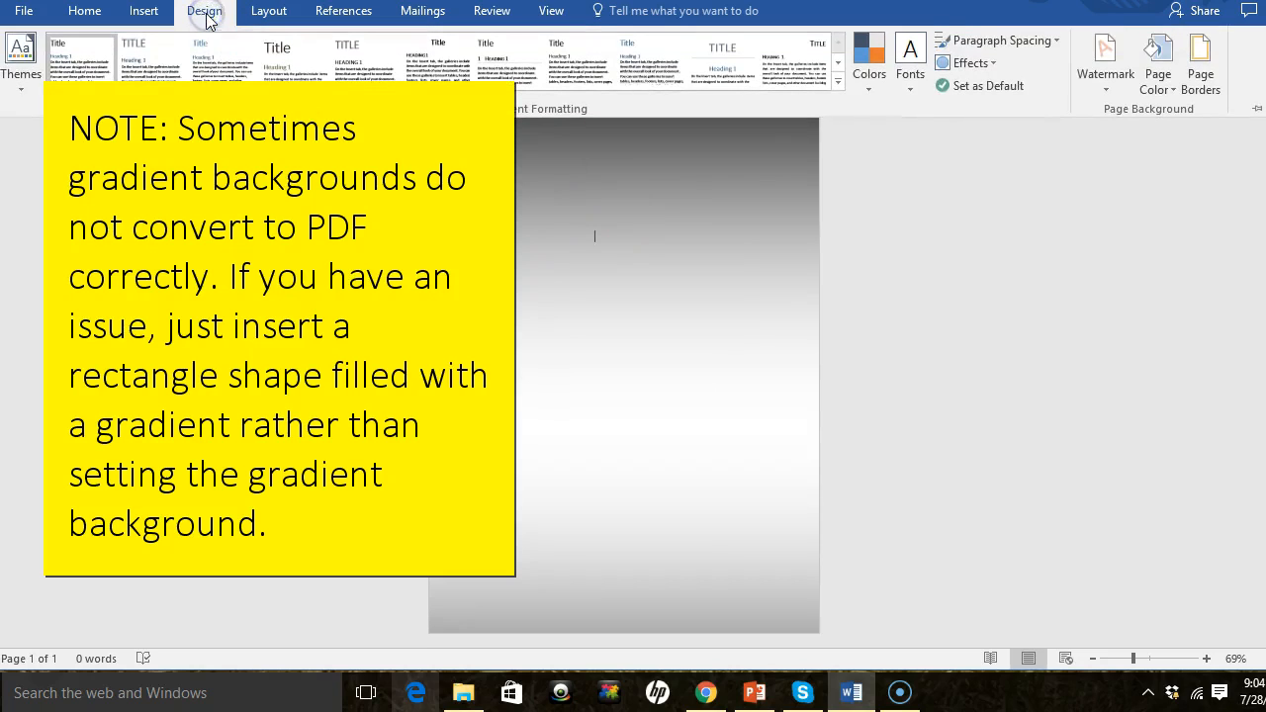
left_click(1164, 92)
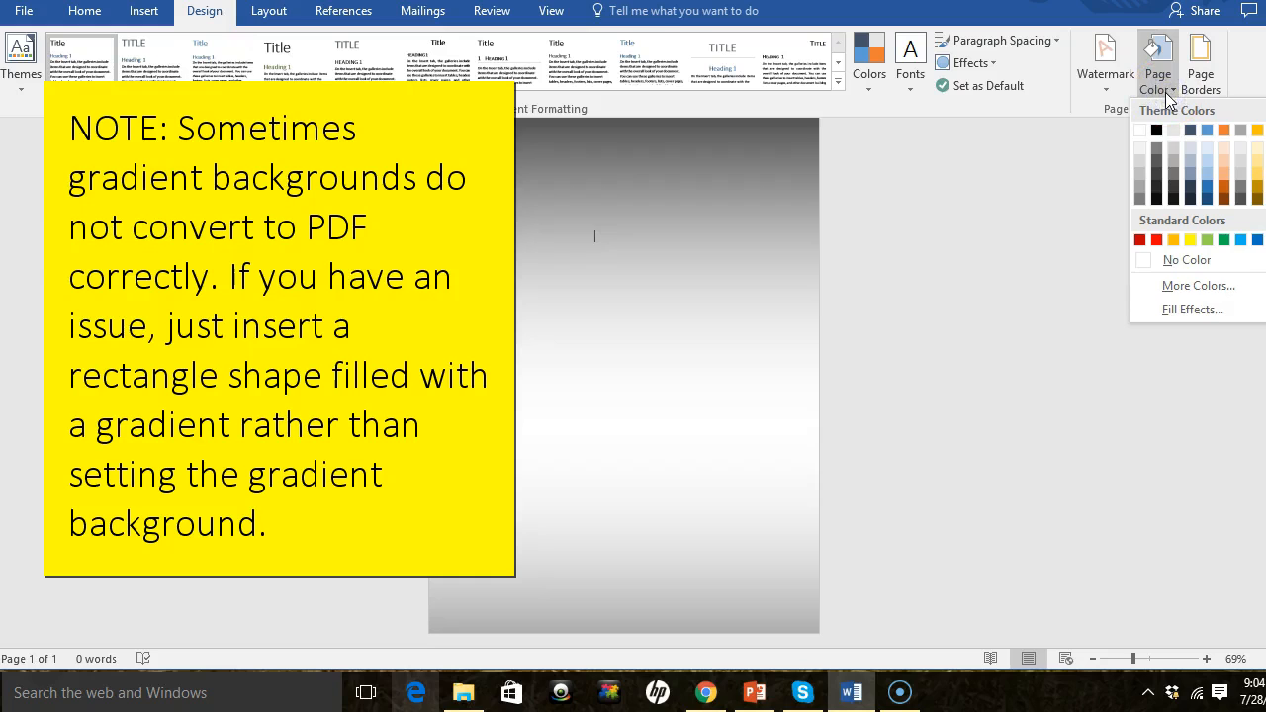
left_click(1198, 309)
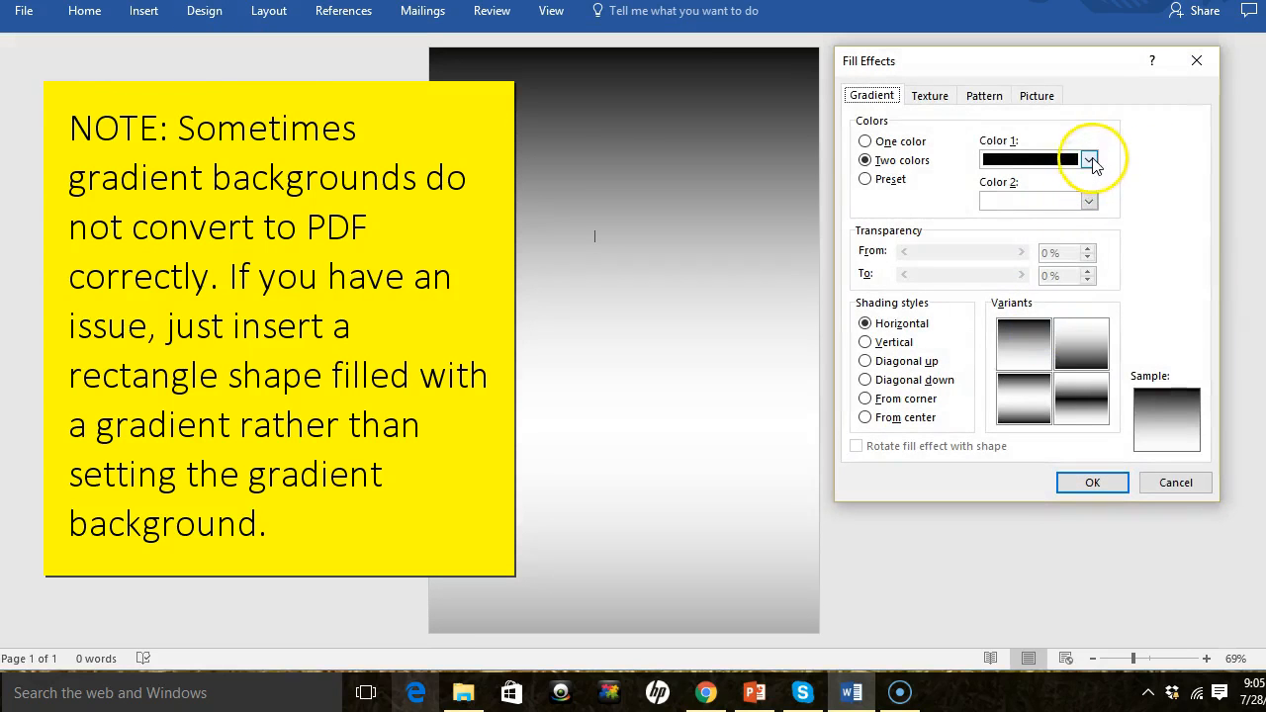
left_click(1088, 159)
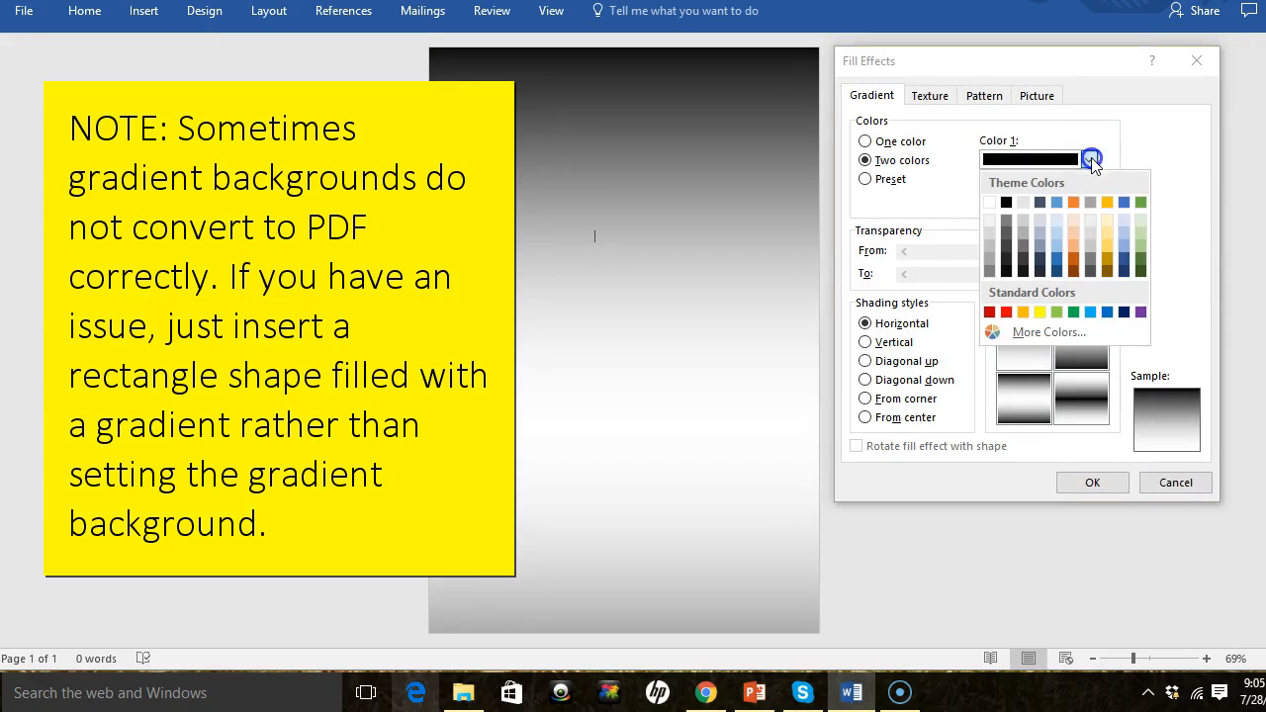
left_click(1056, 247)
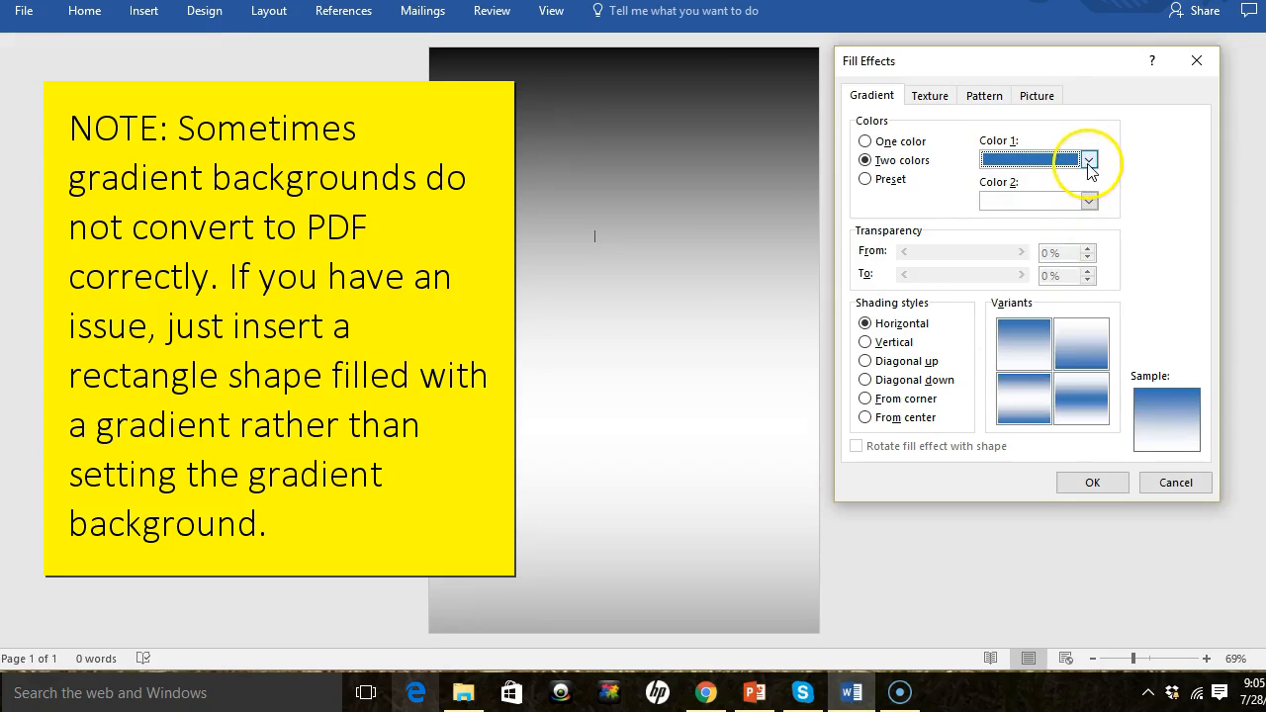
- Set Color 2 to black, choose the second horizontal variant, and apply the gradient
left_click(1087, 202)
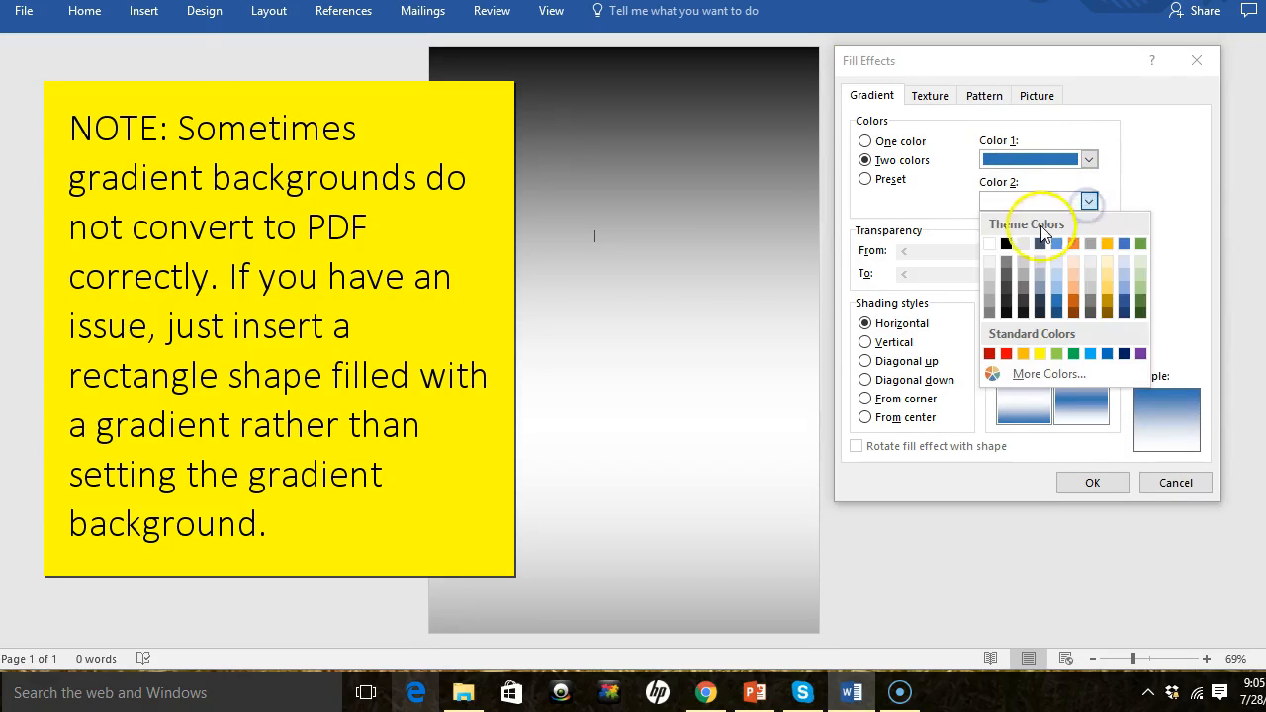
left_click(1006, 243)
left_click(1069, 337)
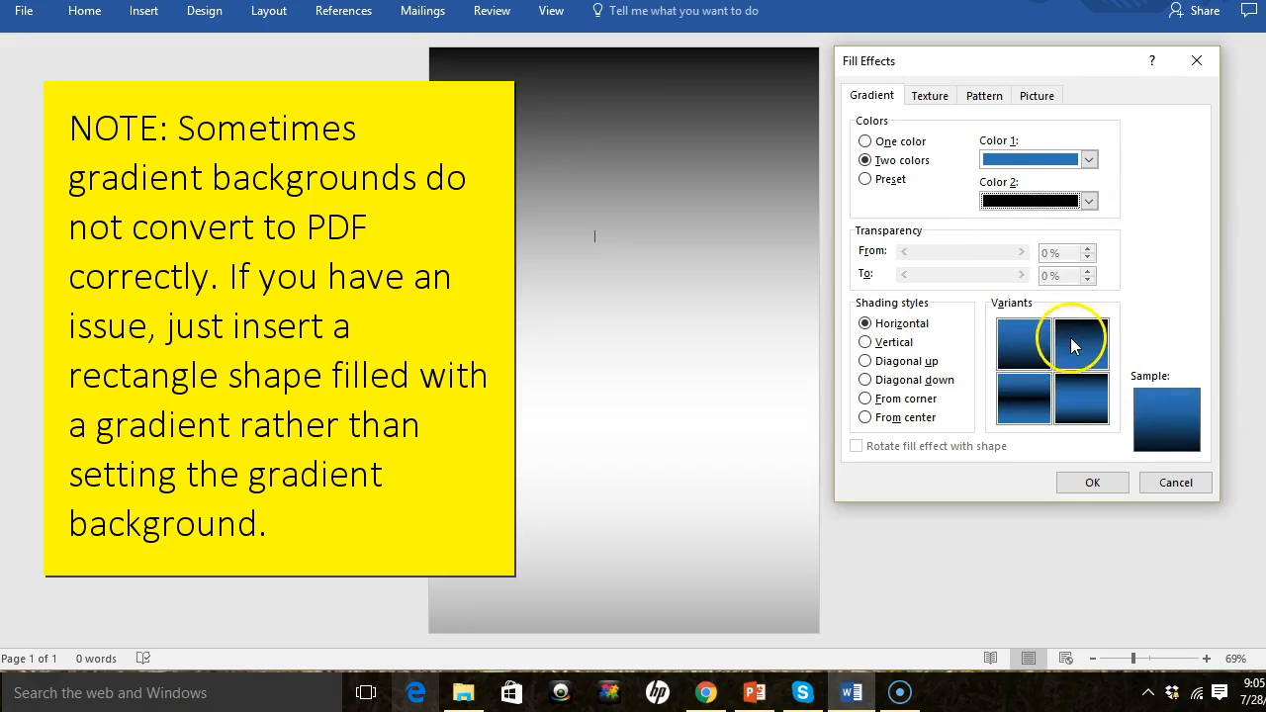
left_click(1091, 480)
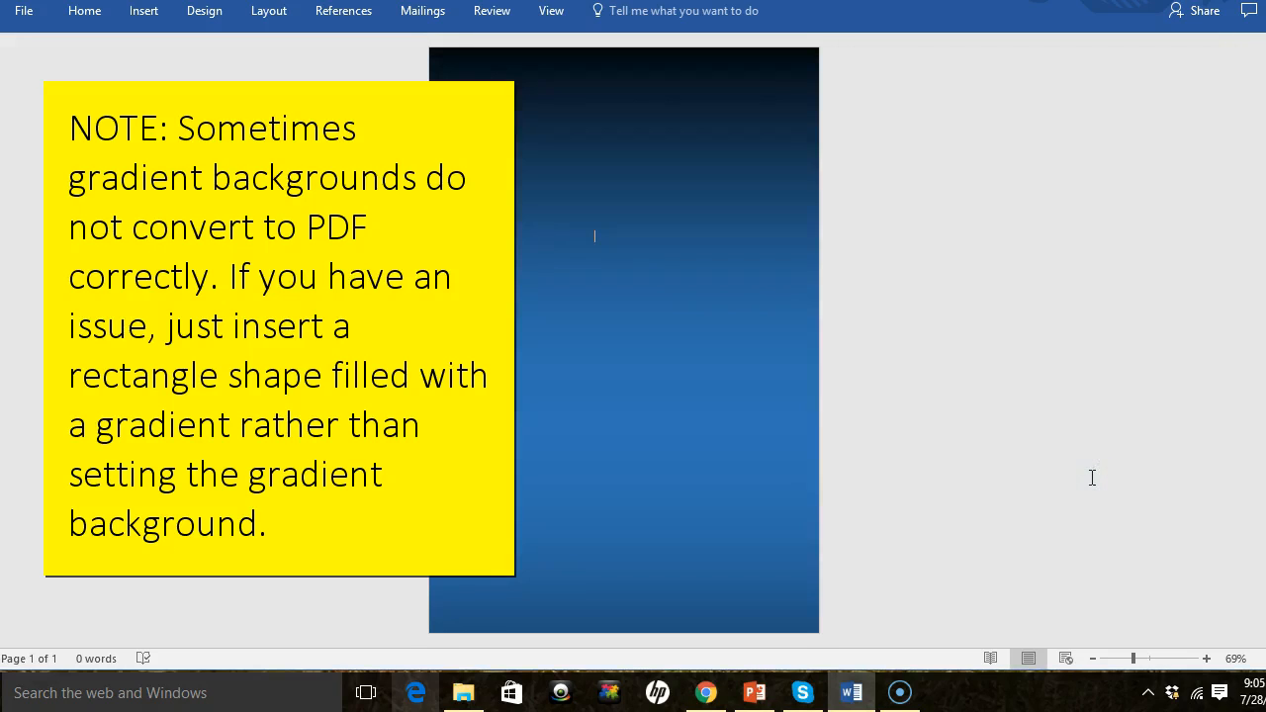
- Reopen the page Fill Effects and preview the Denim, Brown marble, Newsprint, Woven mat and Water droplets textures
left_click(147, 12)
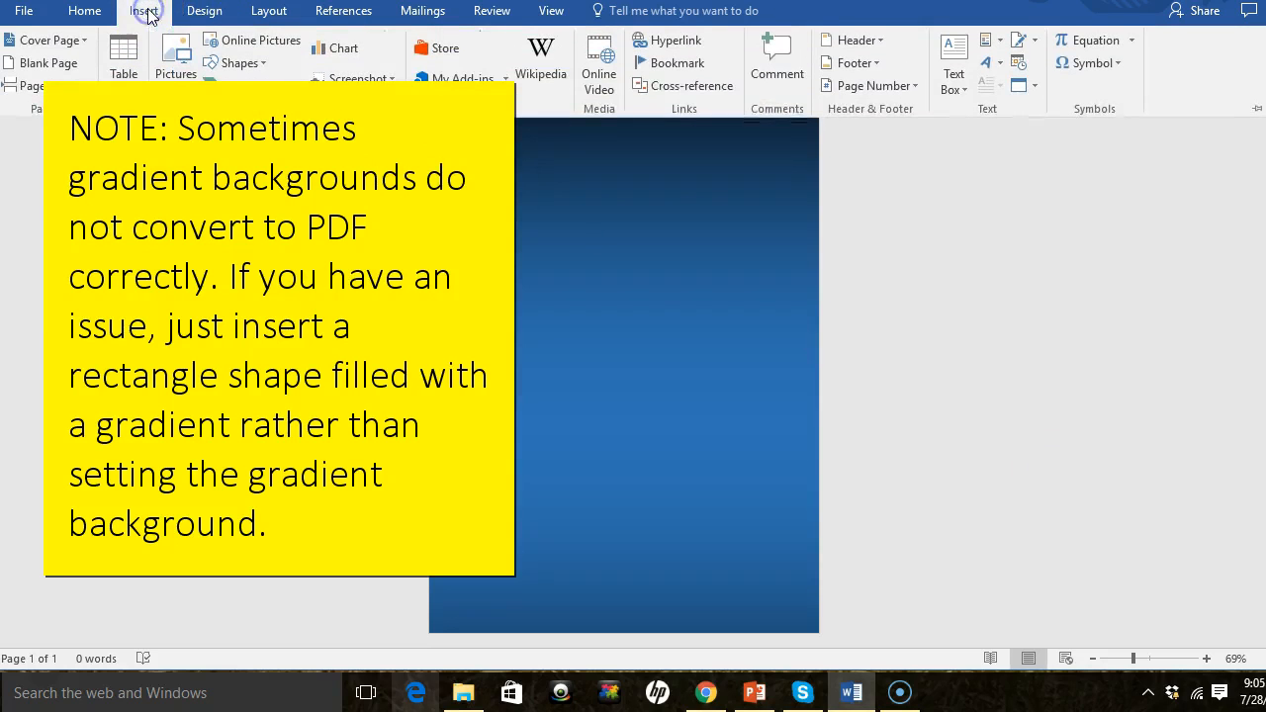
left_click(206, 11)
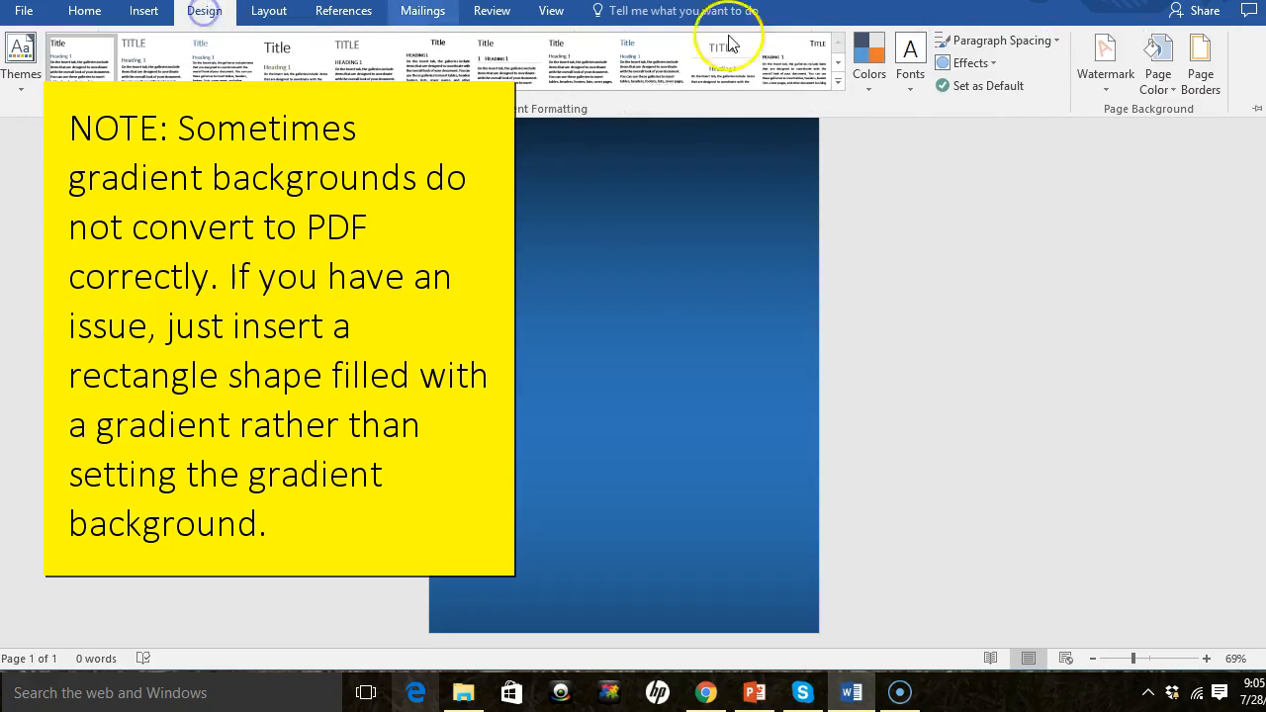
left_click(1160, 87)
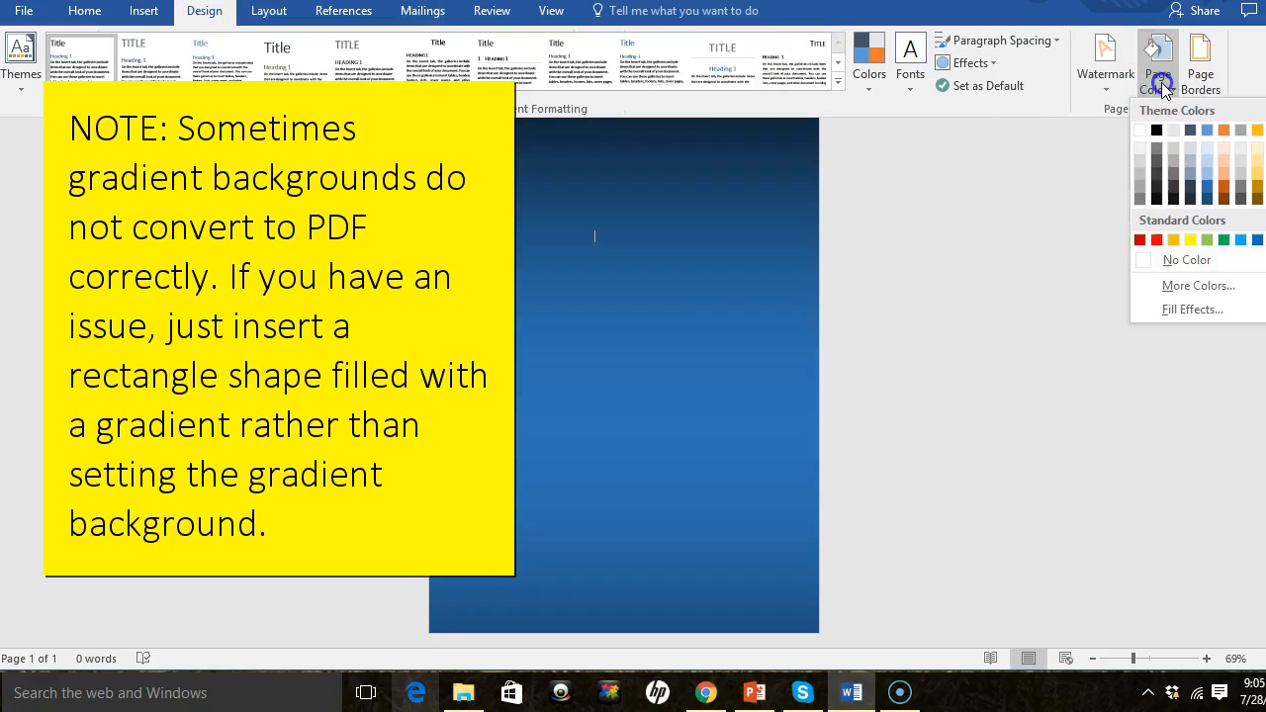
left_click(1187, 309)
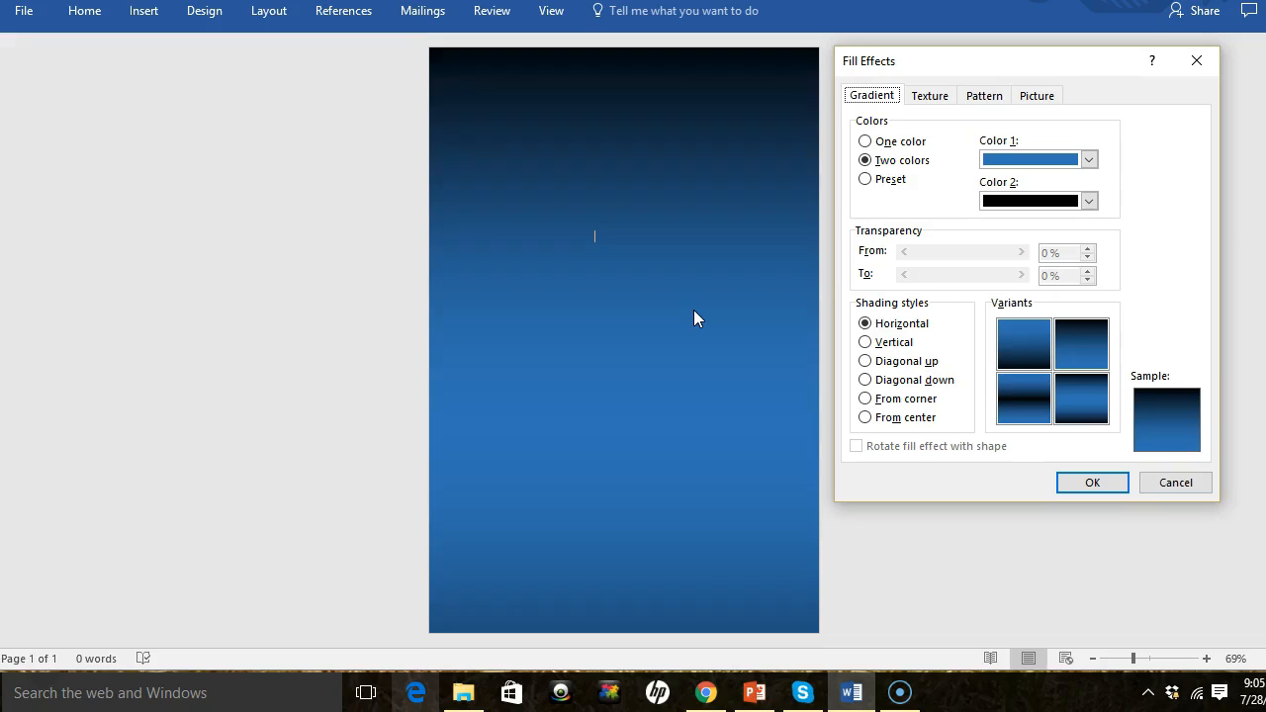
left_click(930, 96)
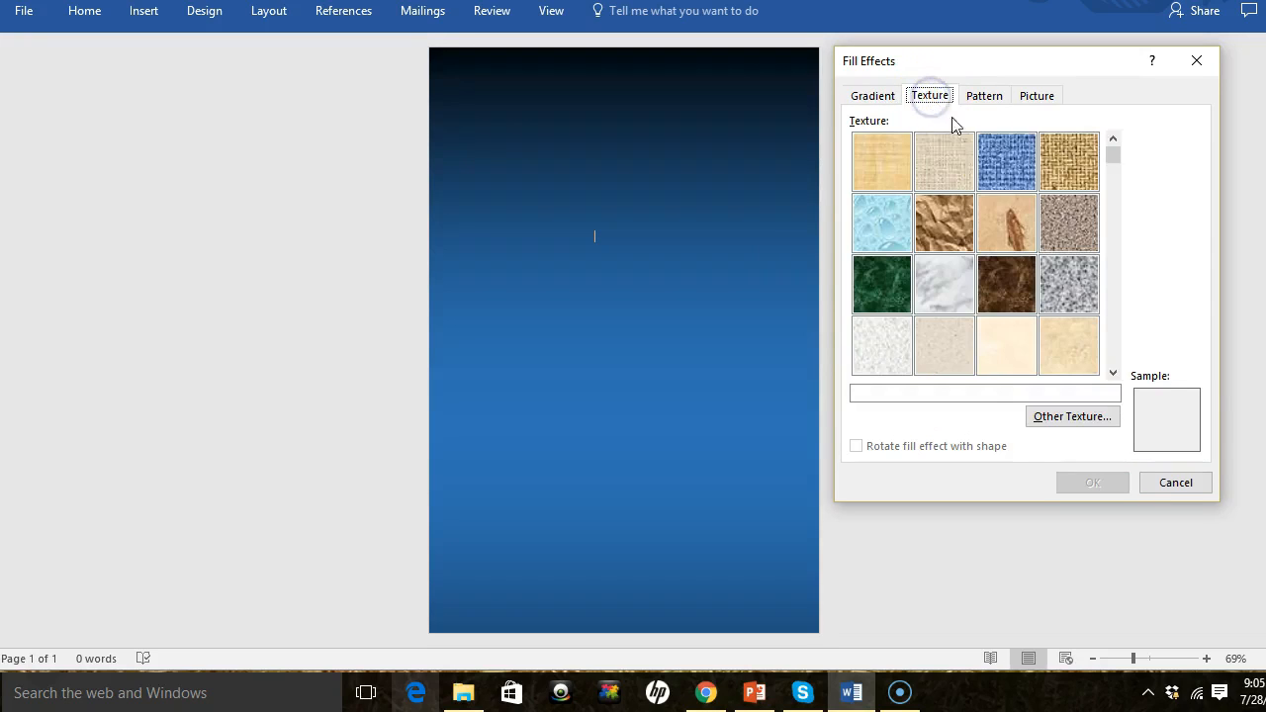
left_click(1004, 158)
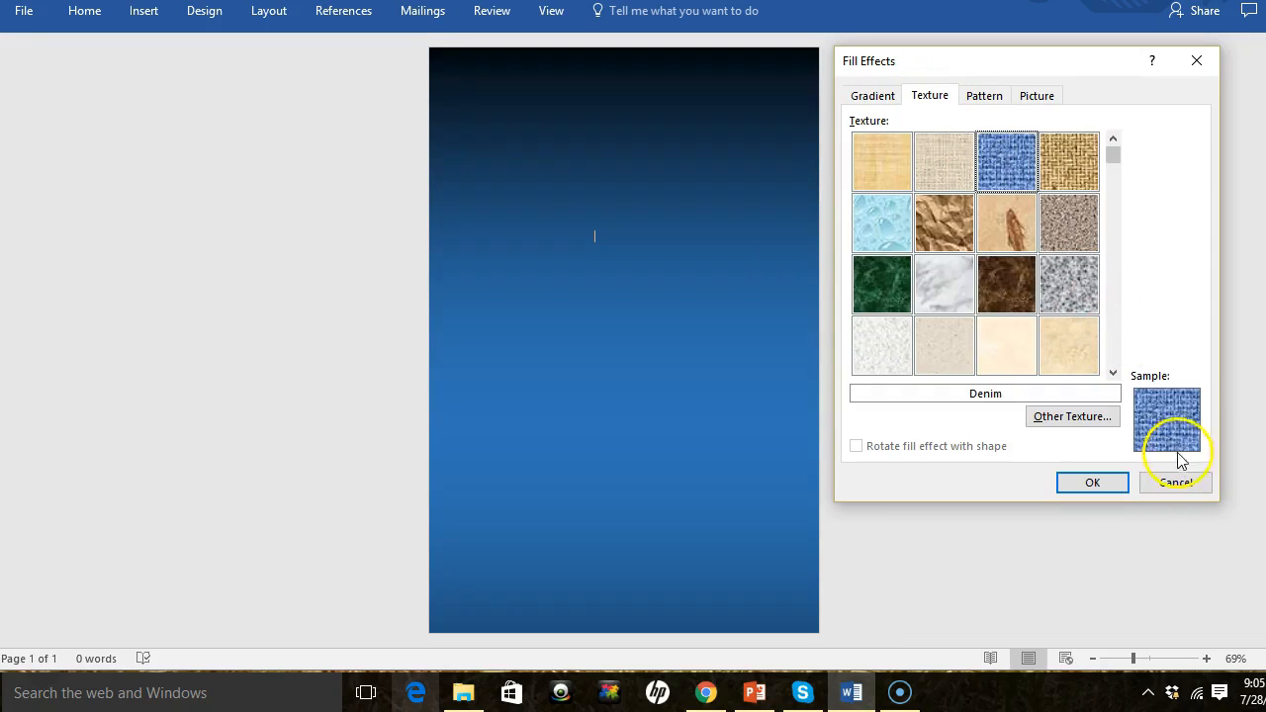
left_click(1008, 288)
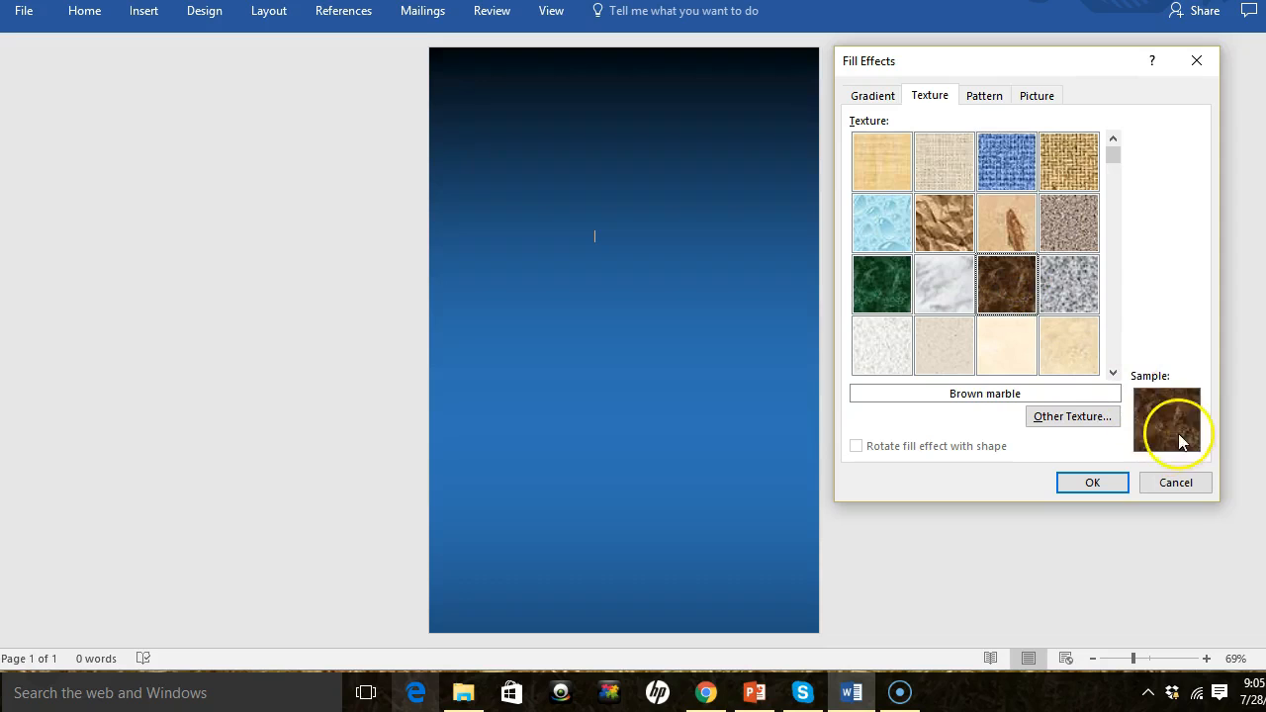
left_click(870, 340)
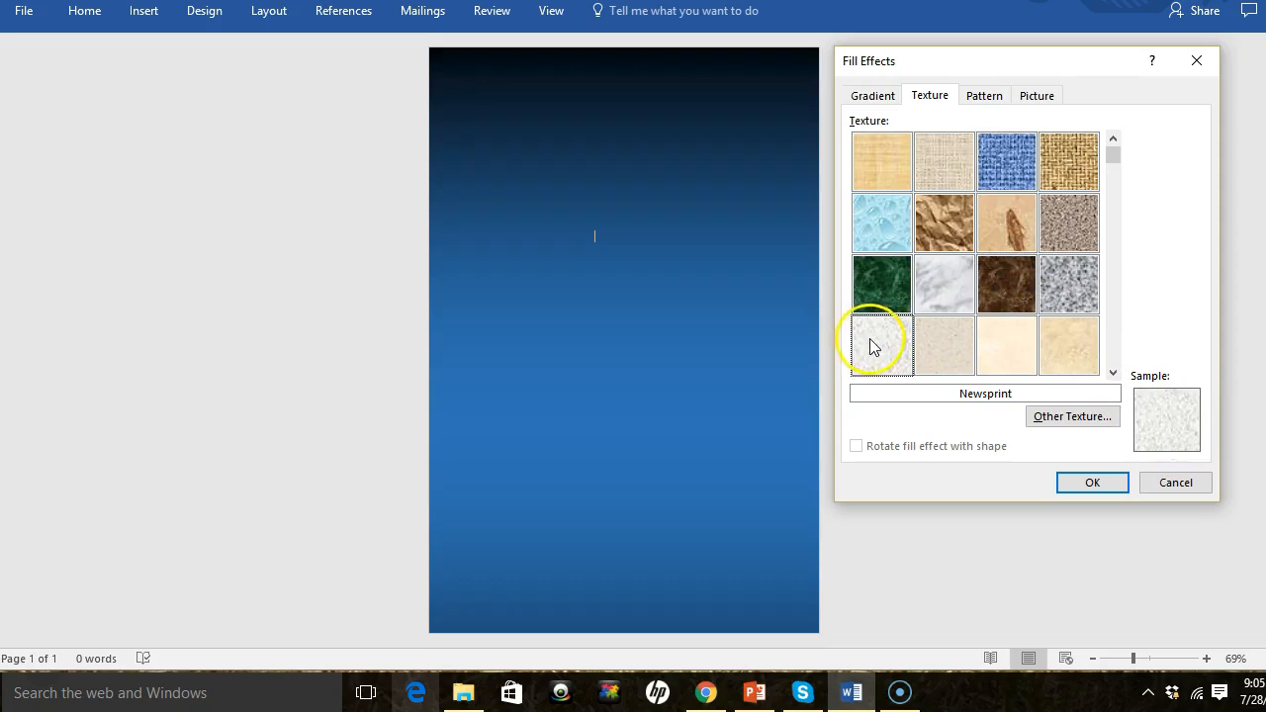
left_click(1054, 174)
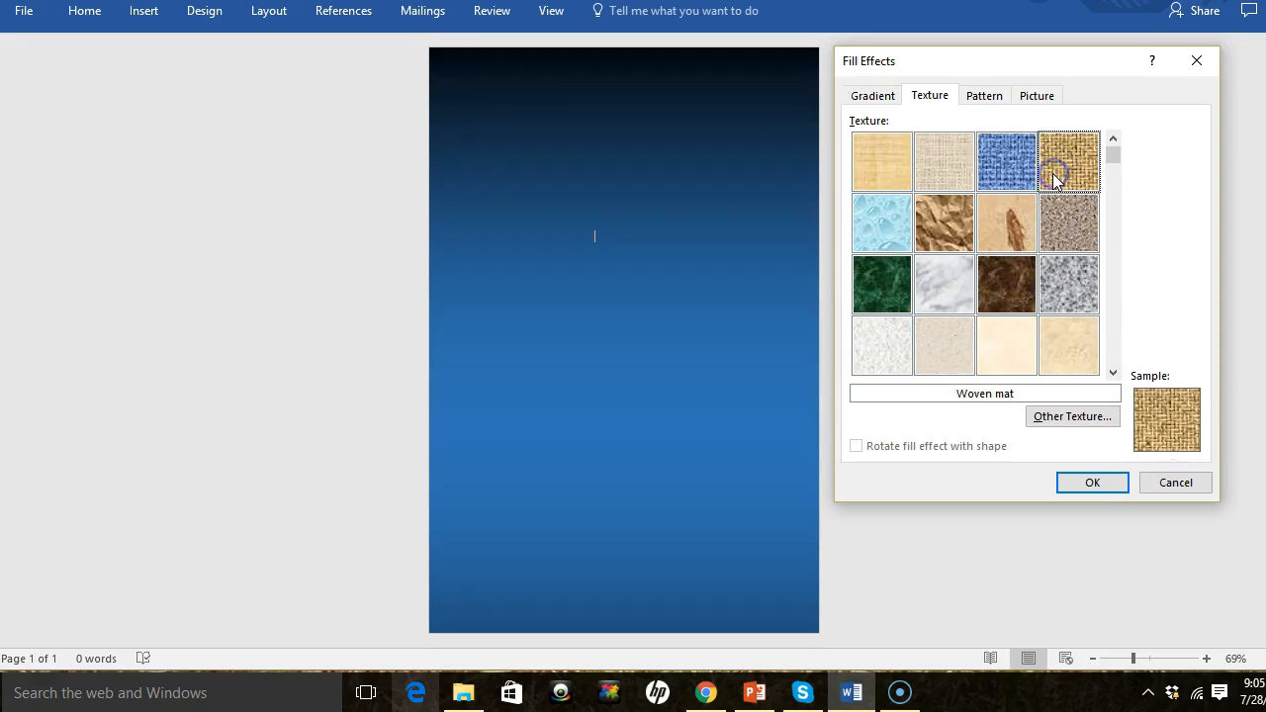
left_click(888, 224)
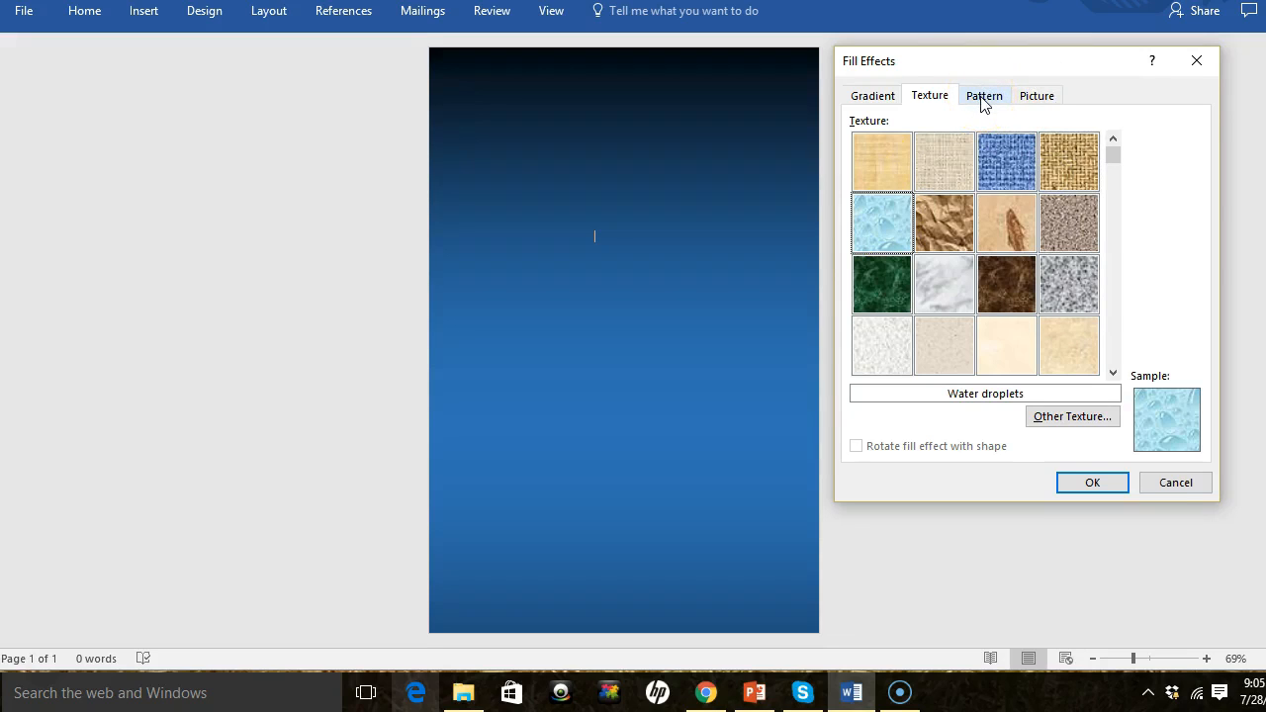
- Preview the Horizontal brick and Wide downward diagonal patterns, then view the picture fill options
left_click(984, 99)
left_click(902, 166)
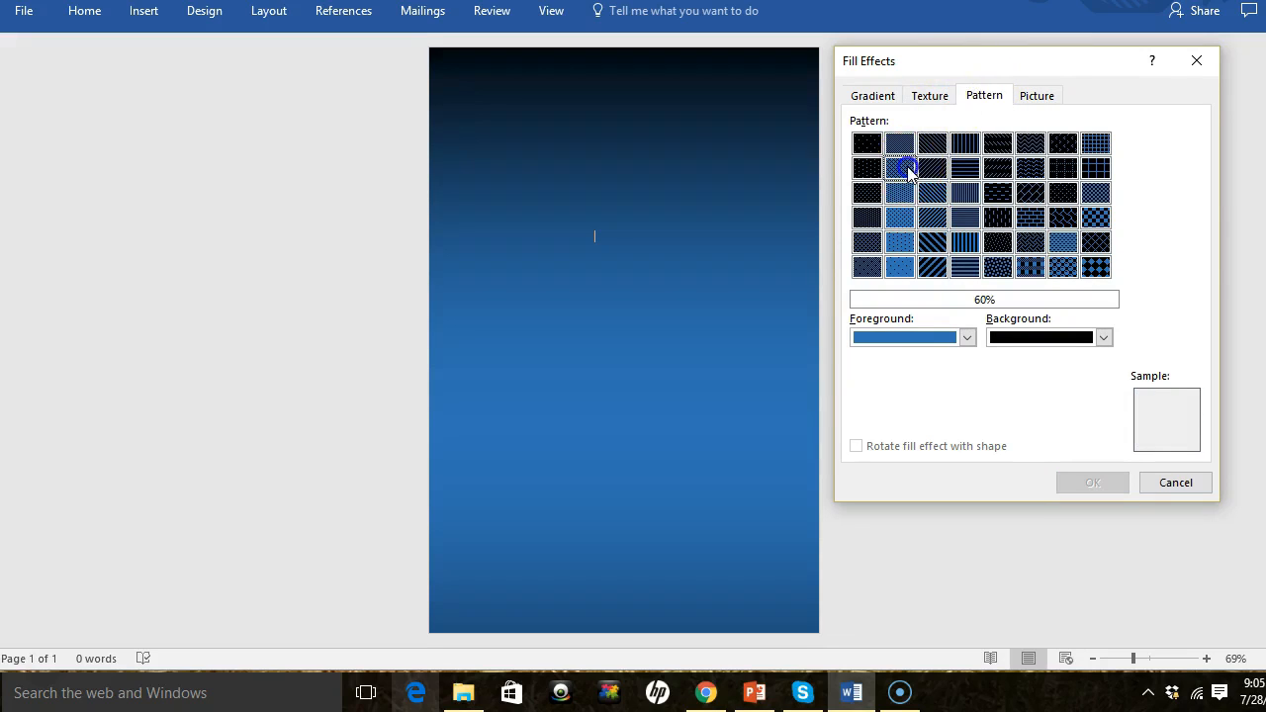
left_click(1029, 217)
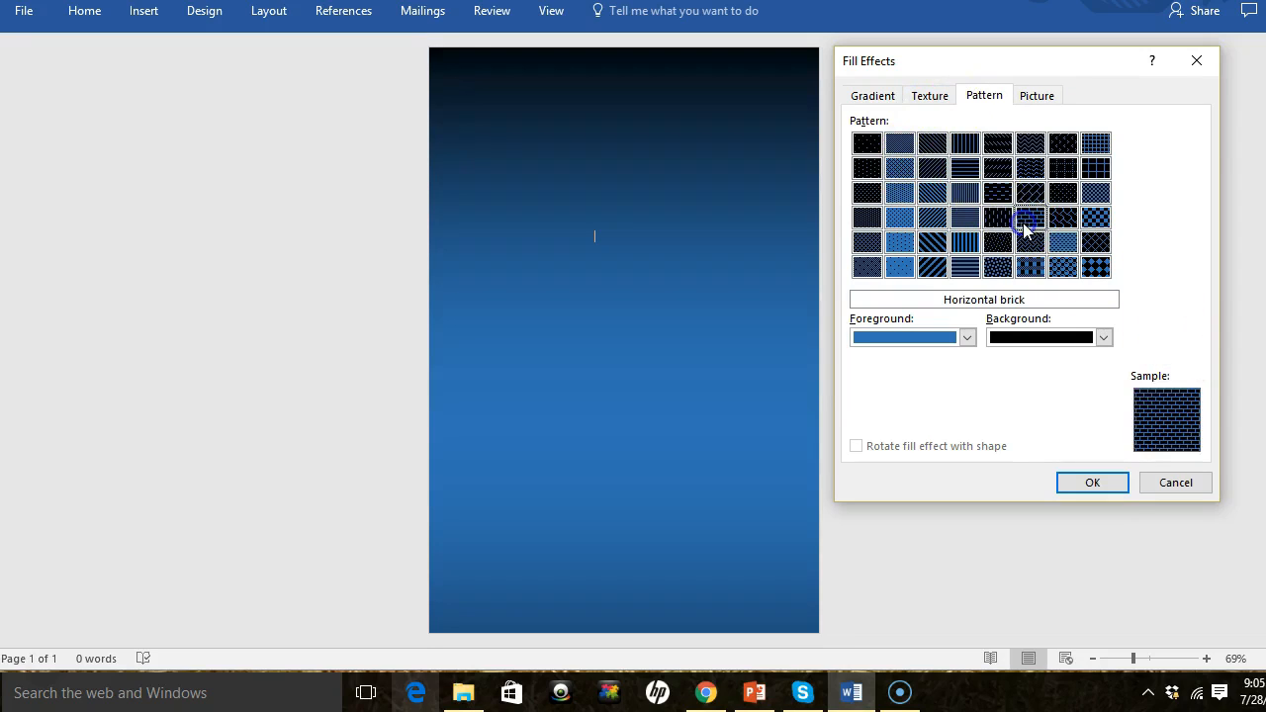
left_click(929, 242)
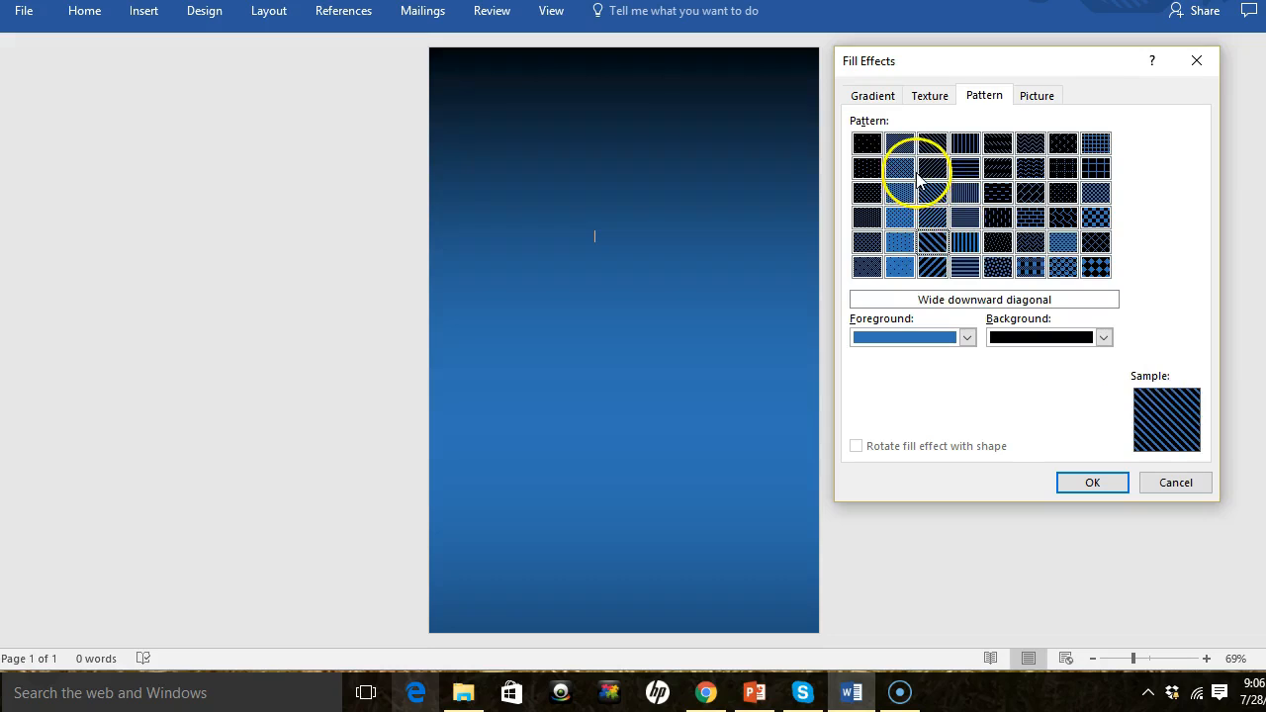
left_click(1029, 97)
left_click(1028, 98)
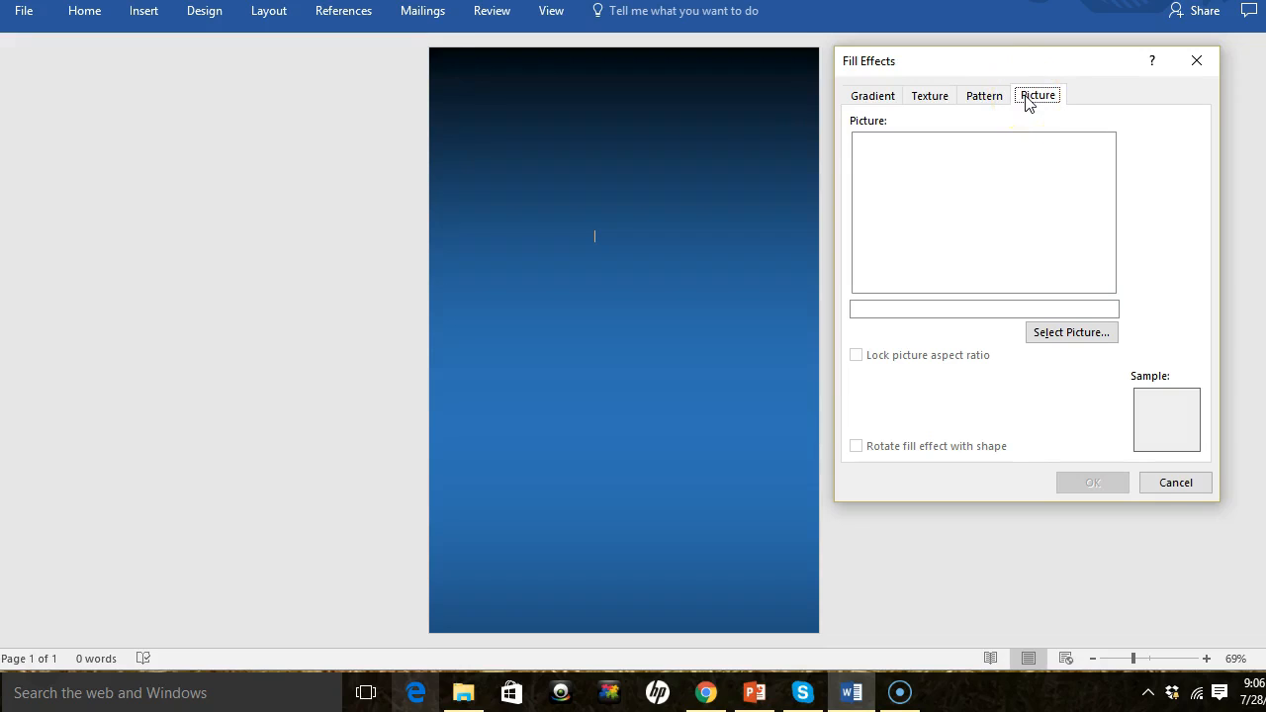
- Switch the page gradient to one color, choose the last variant, and apply it
left_click(874, 97)
left_click(864, 141)
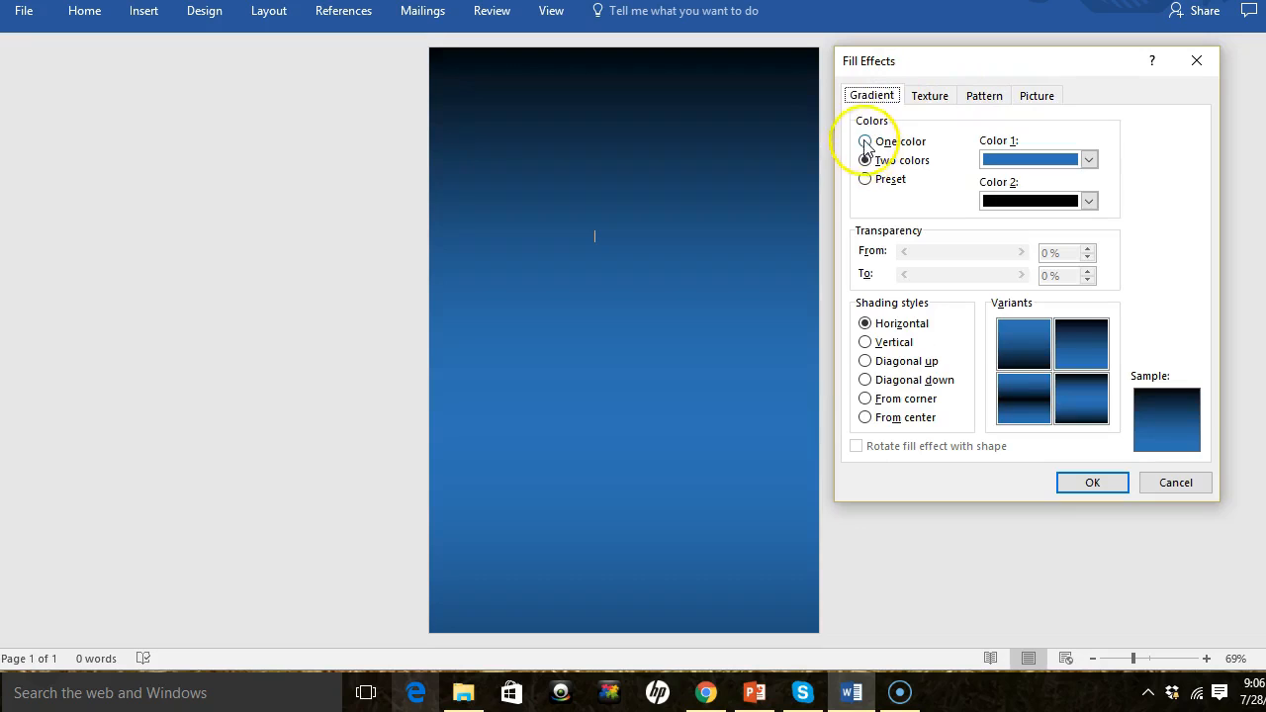
left_click(1104, 409)
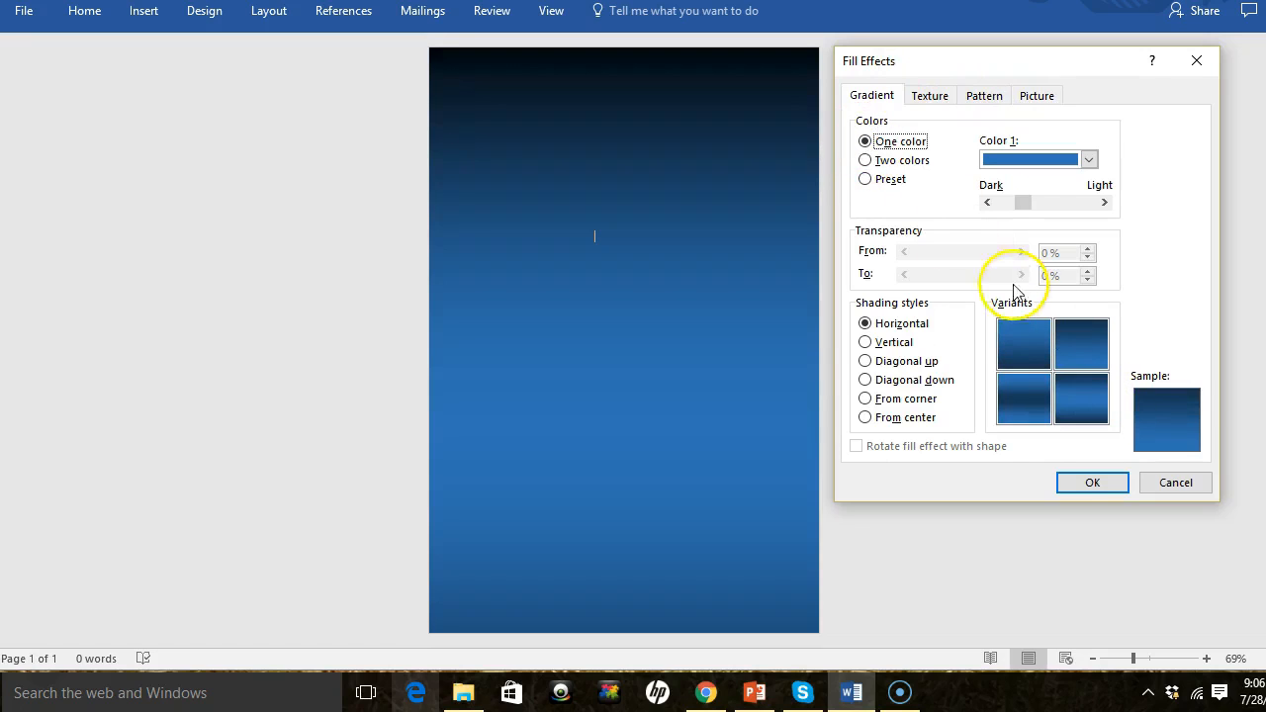
left_click(1099, 485)
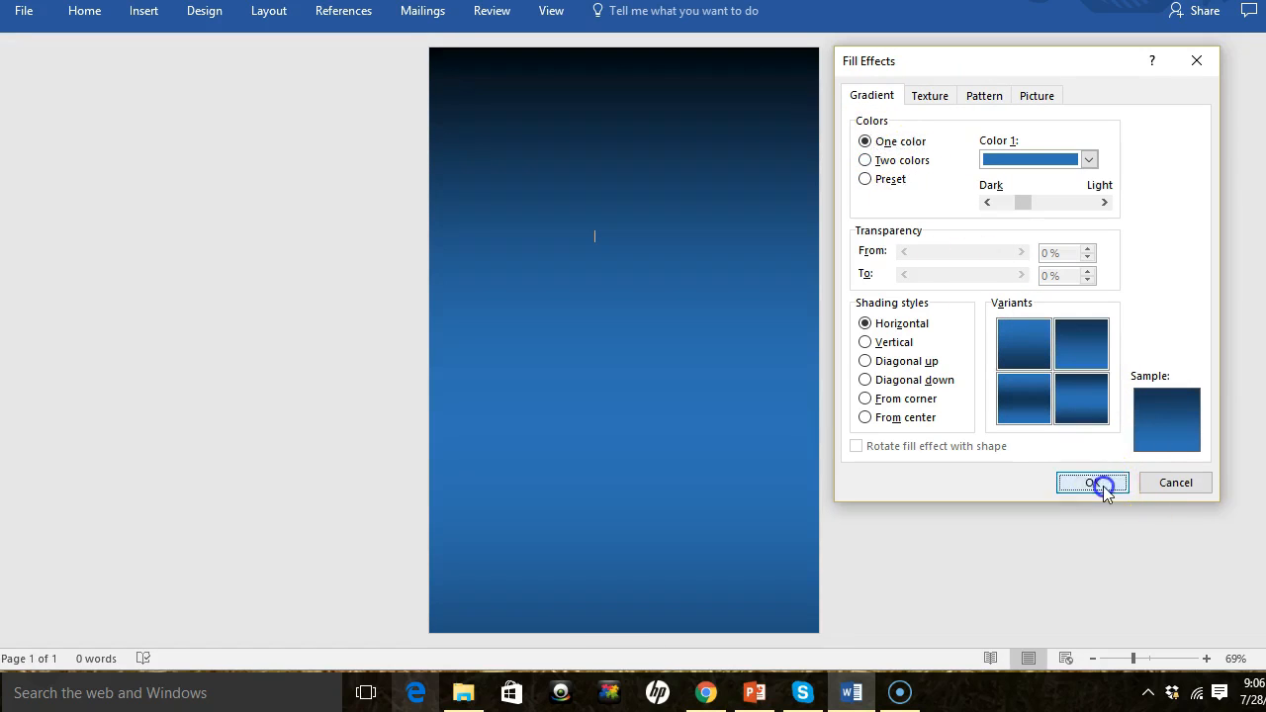
- Set the page color to solid black
left_click(205, 14)
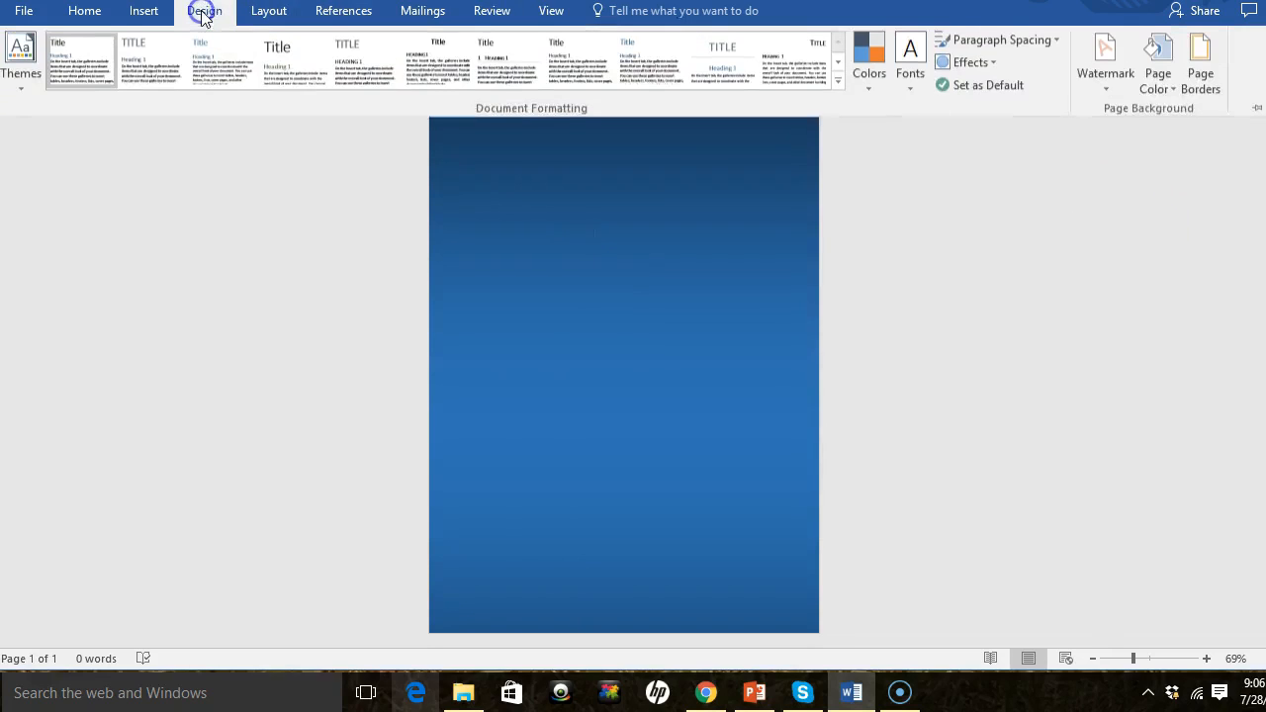
left_click(1158, 83)
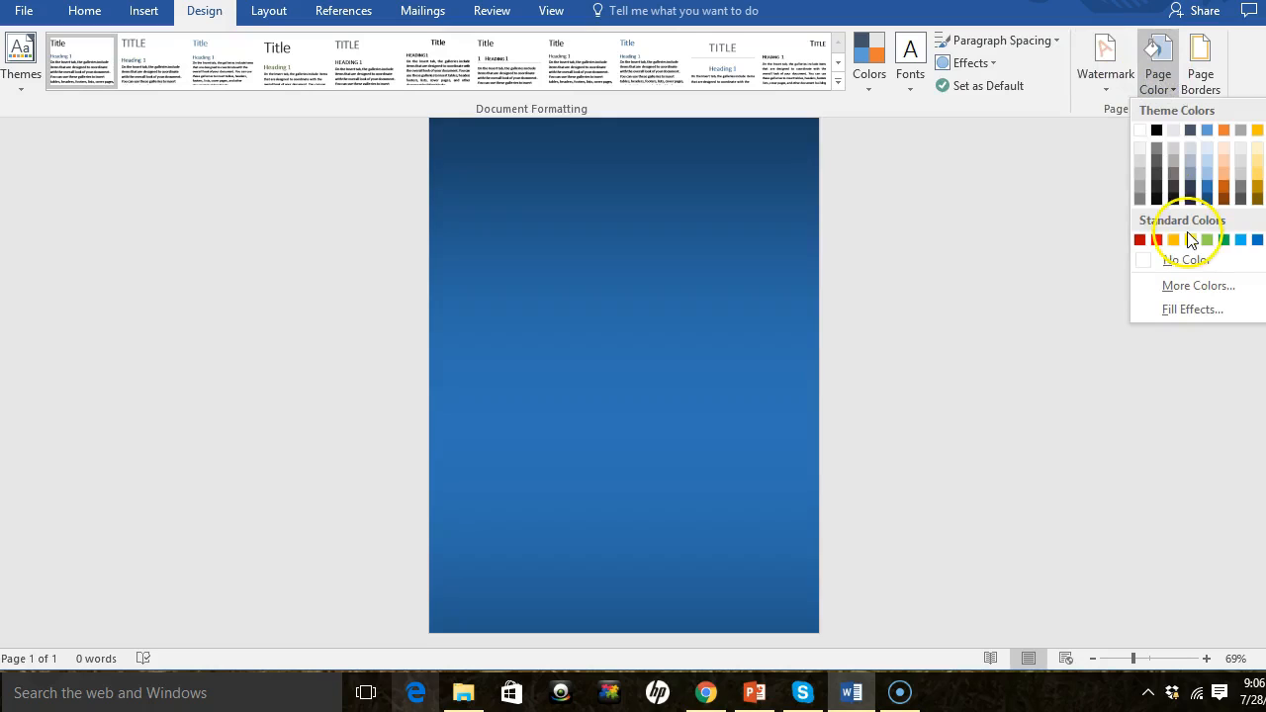
left_click(1157, 130)
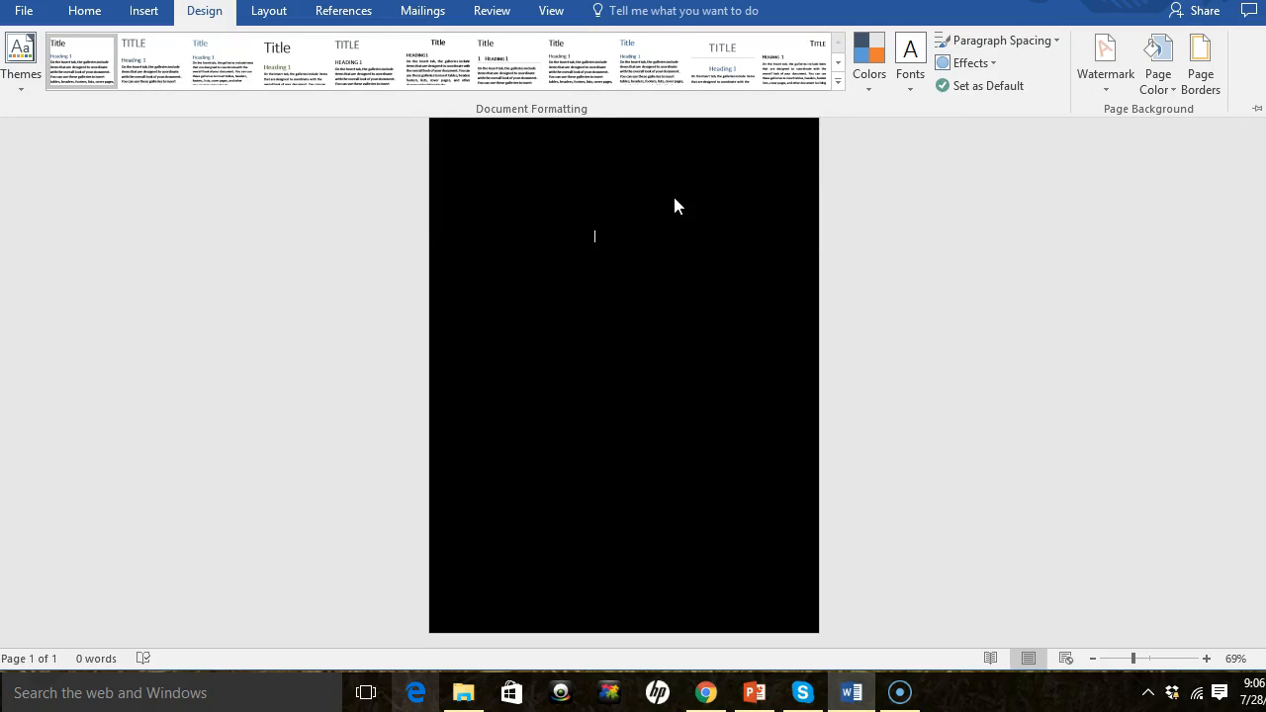
- Insert a Simple Text Box onto the page
left_click(205, 77)
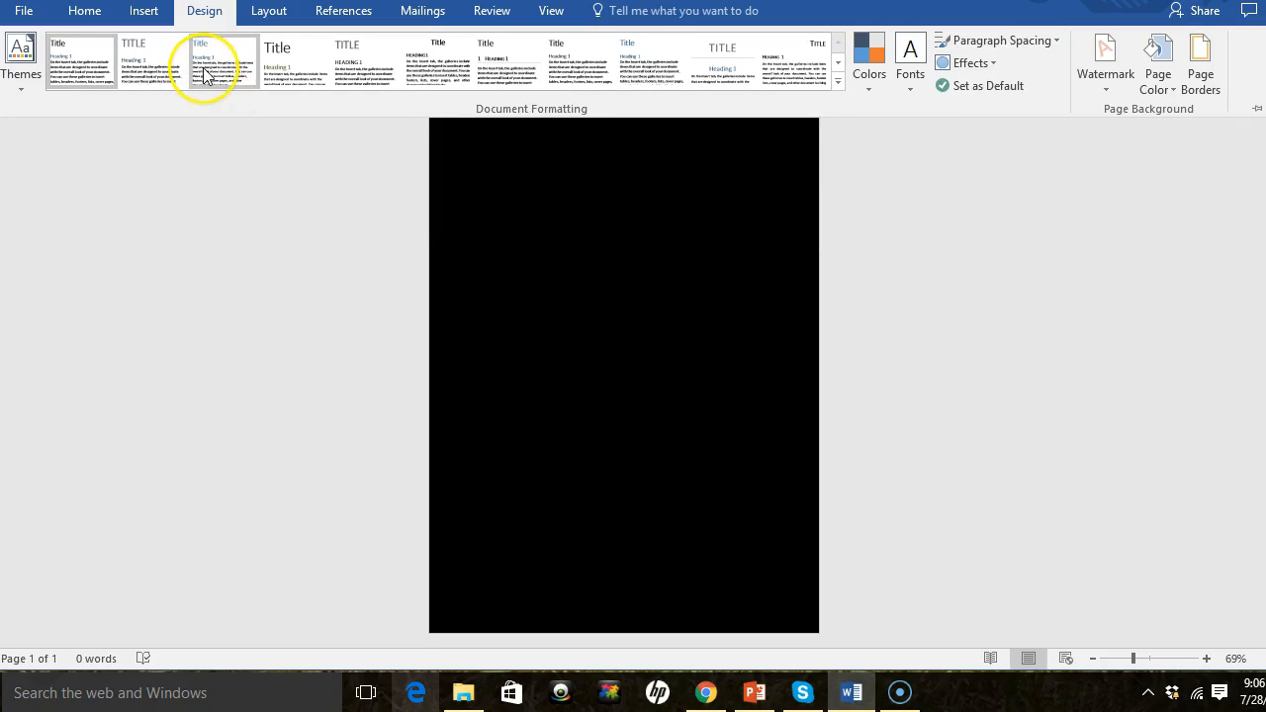
left_click(144, 14)
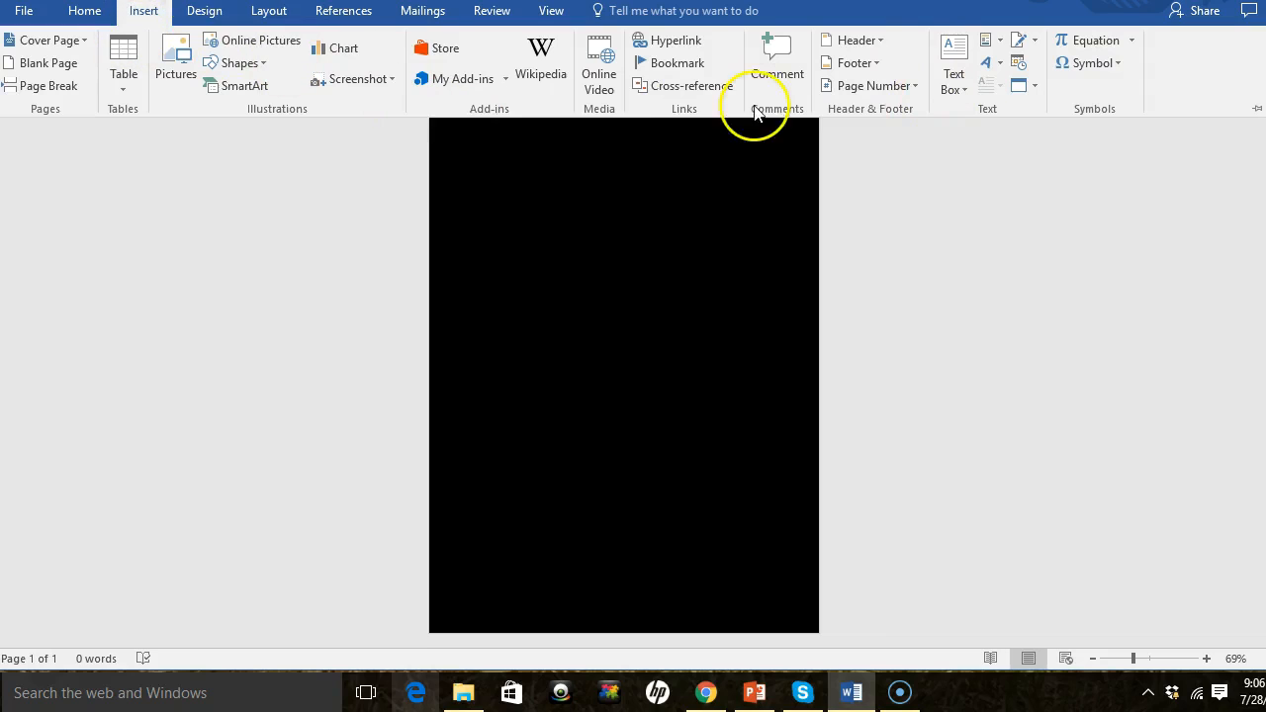
left_click(951, 65)
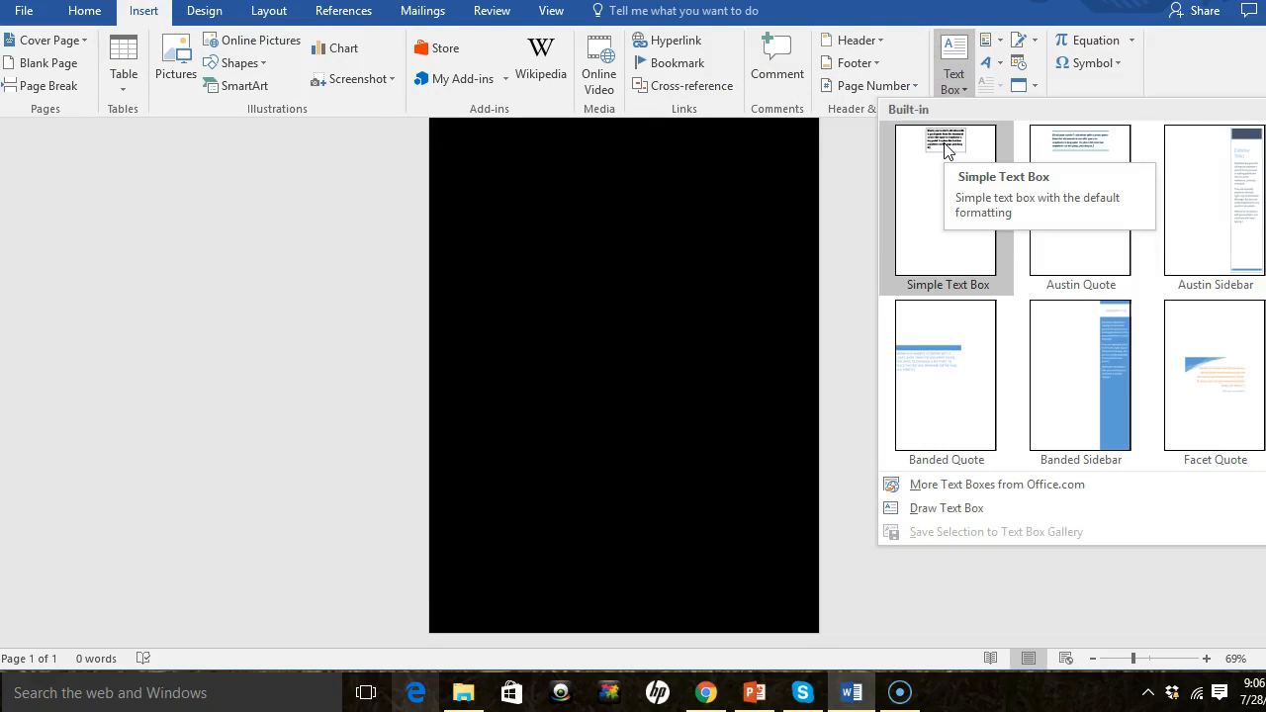
left_click(947, 150)
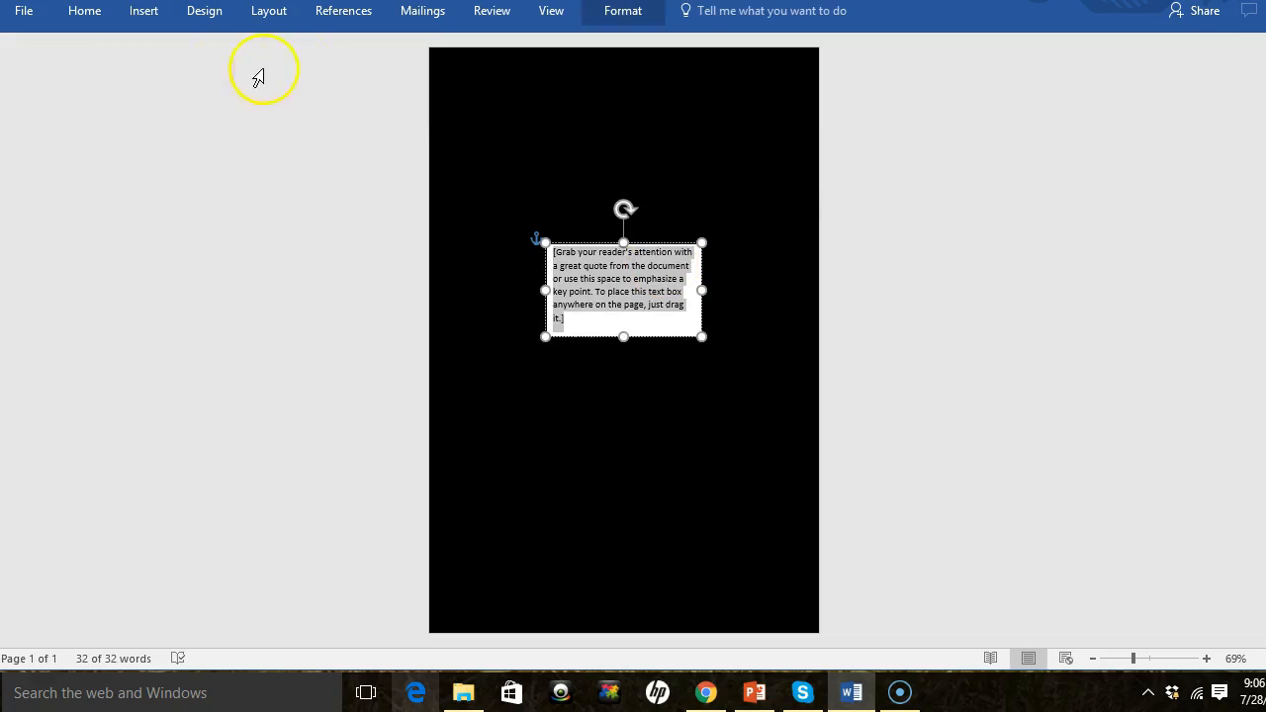
- Set the text box's font size to 22 pt and its font color to white
left_click(81, 12)
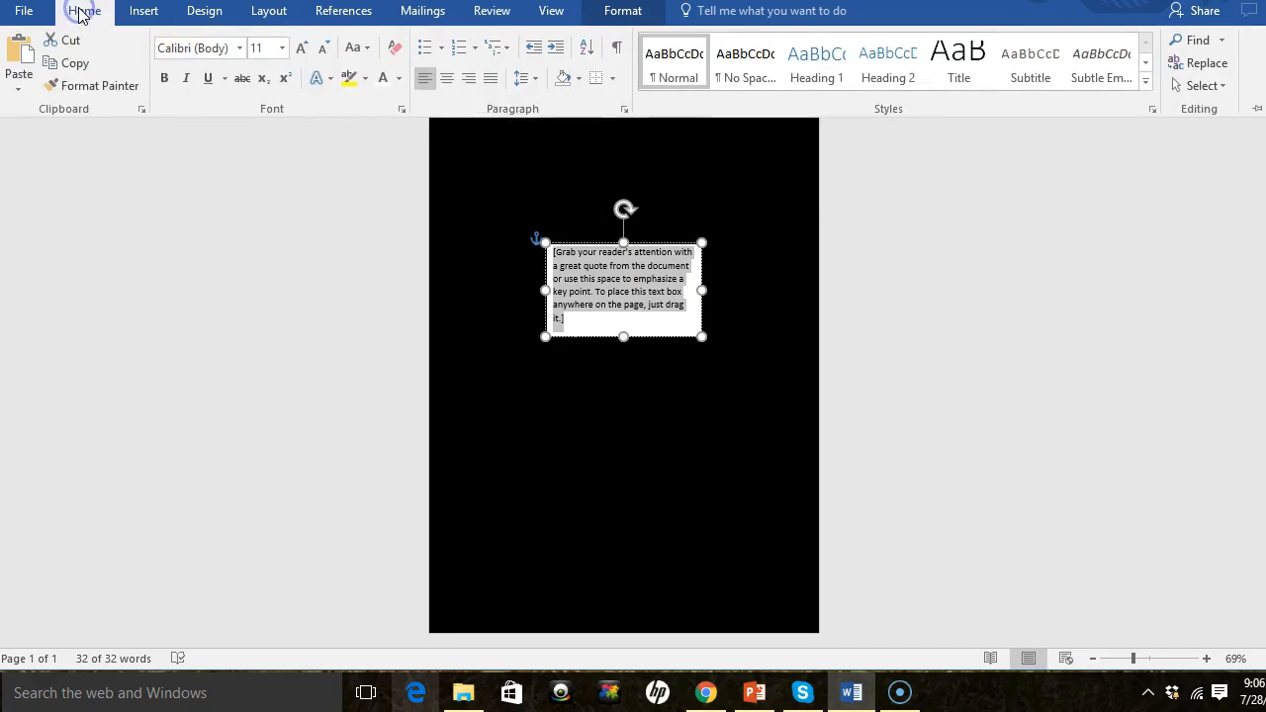
left_click(281, 47)
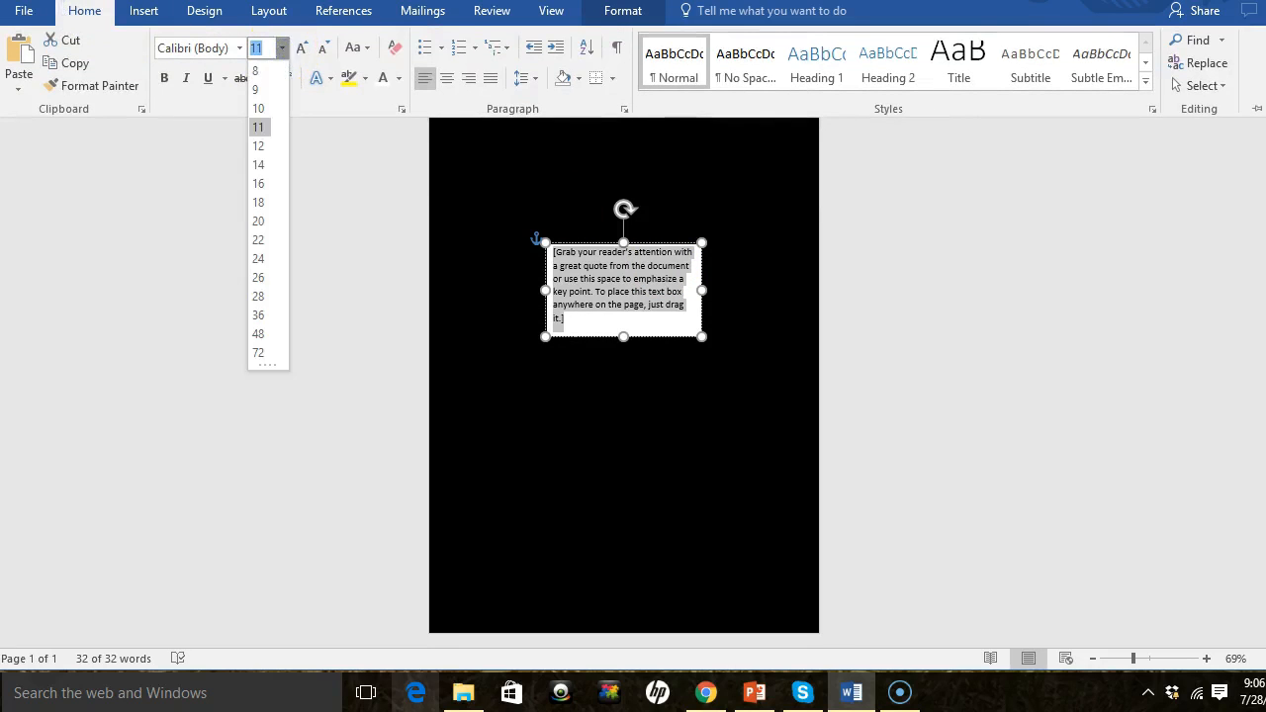
left_click(261, 241)
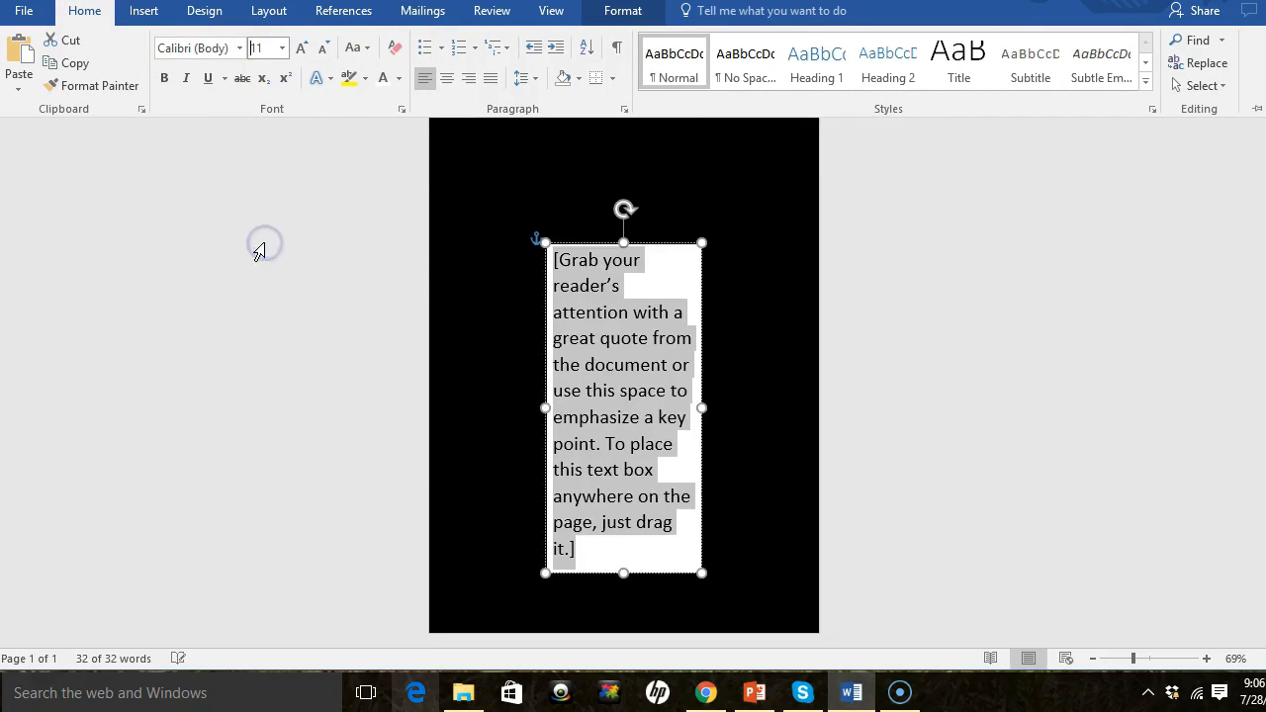
left_click(385, 78)
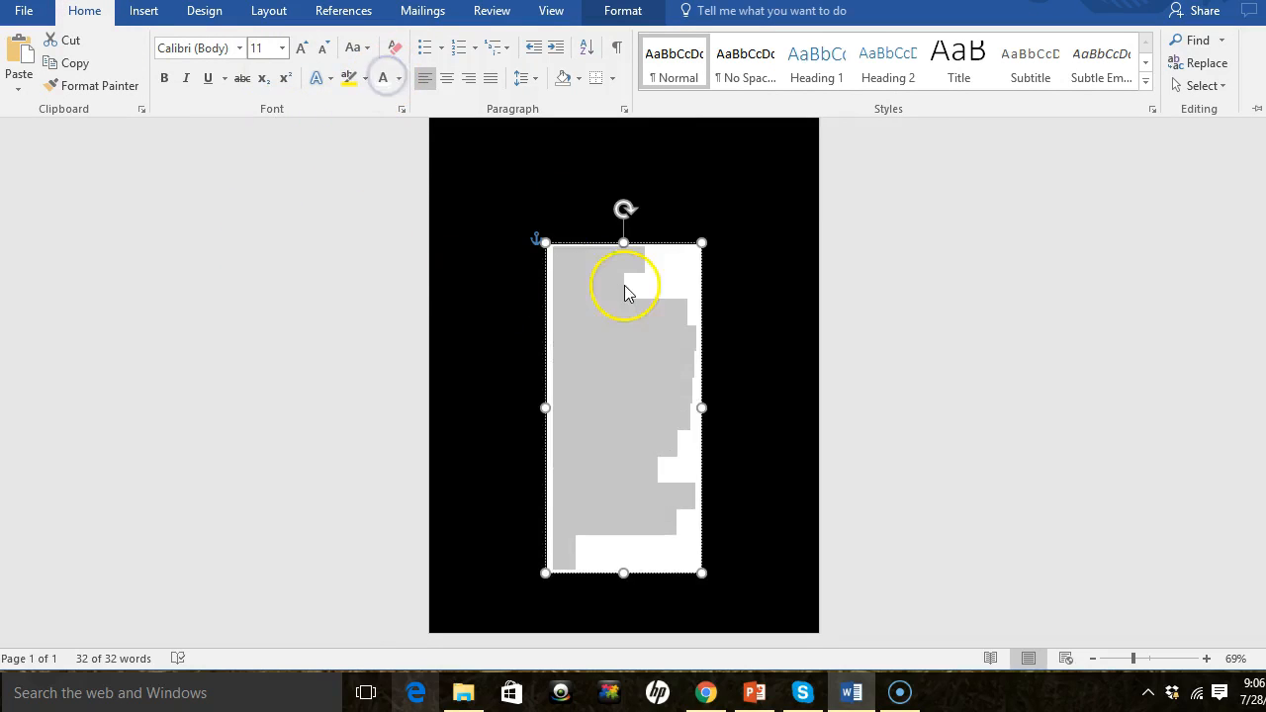
- Open the Format Shape pane for the text box and compare No fill with Solid fill for its fill
left_click(699, 279)
left_click(672, 270)
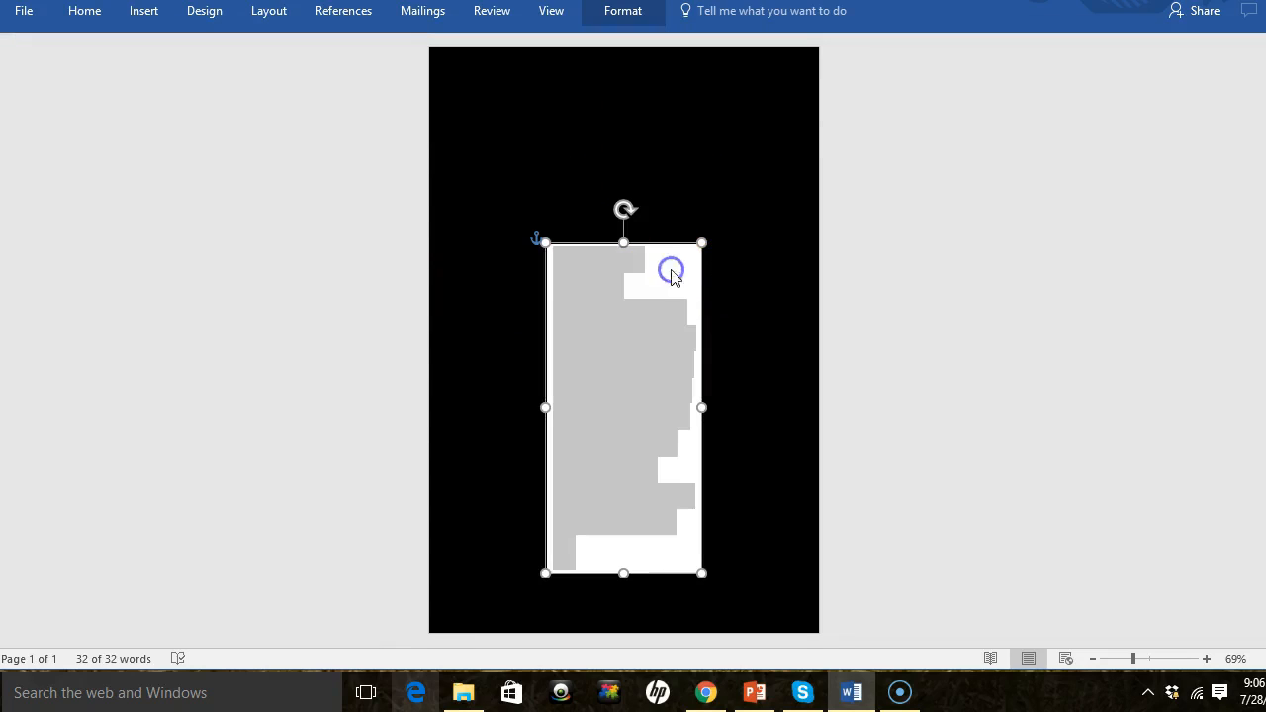
left_click(660, 245)
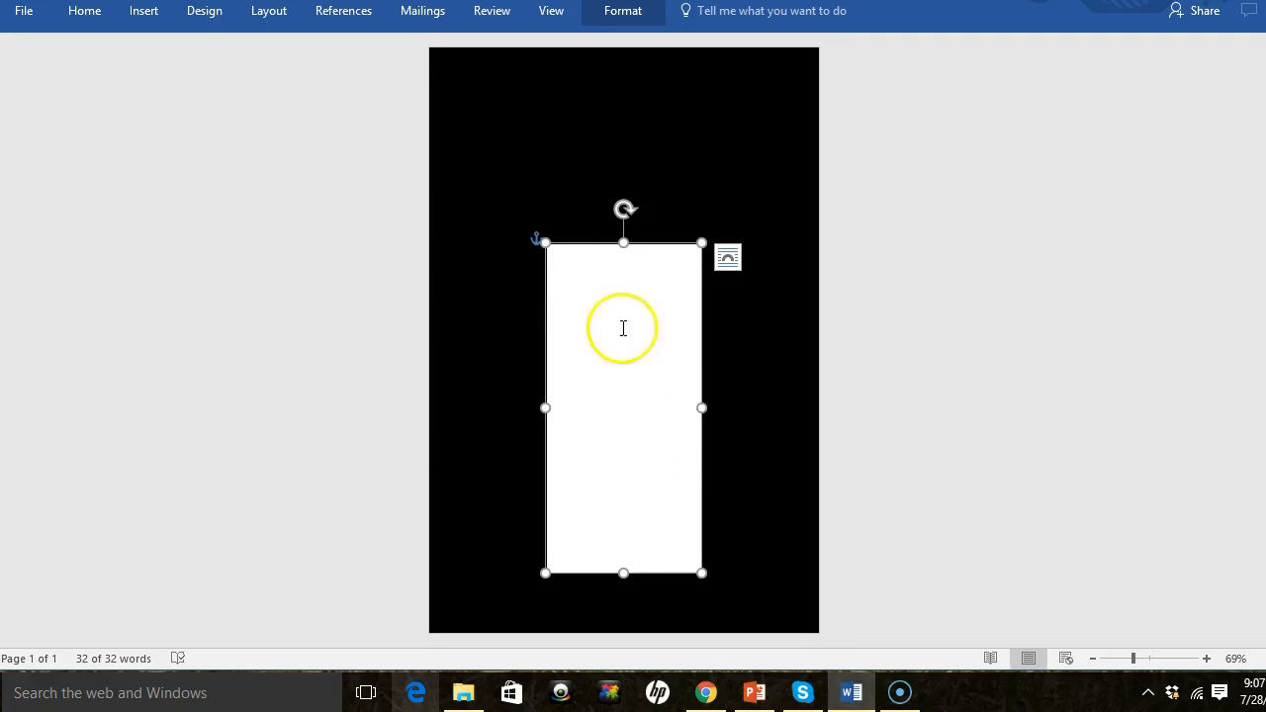
left_click(560, 198)
left_click(649, 255)
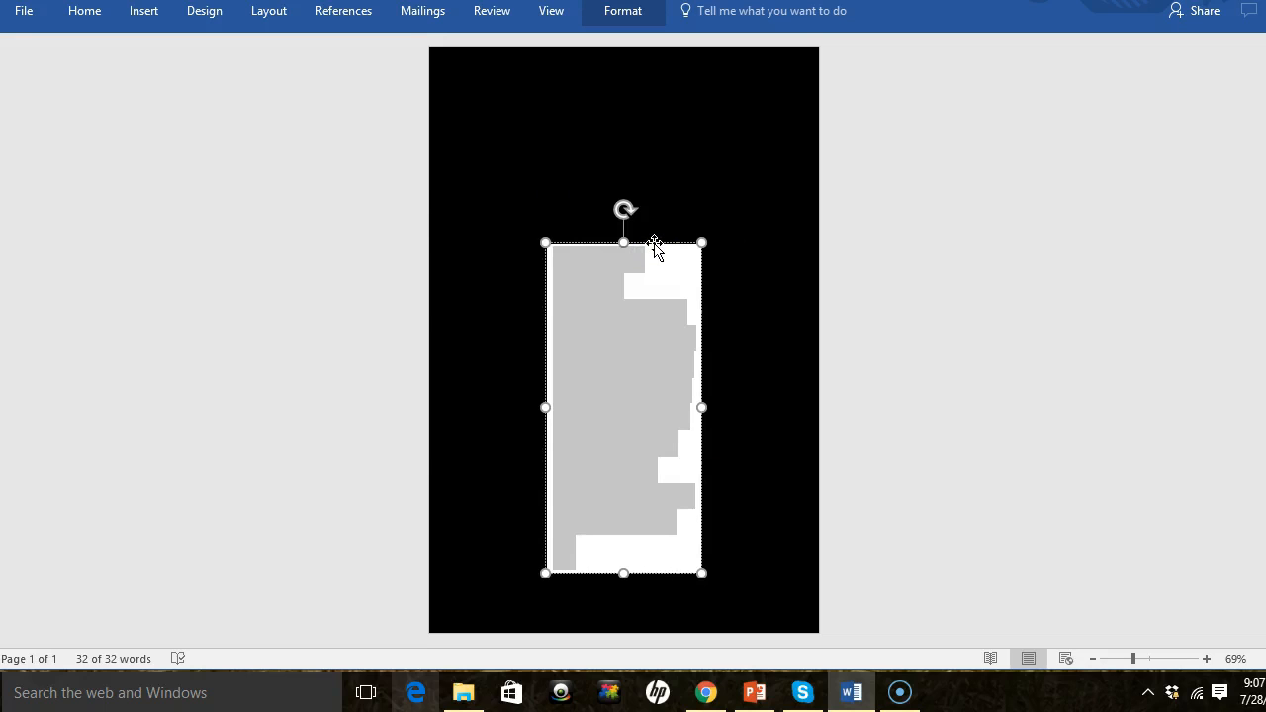
right_click(655, 245)
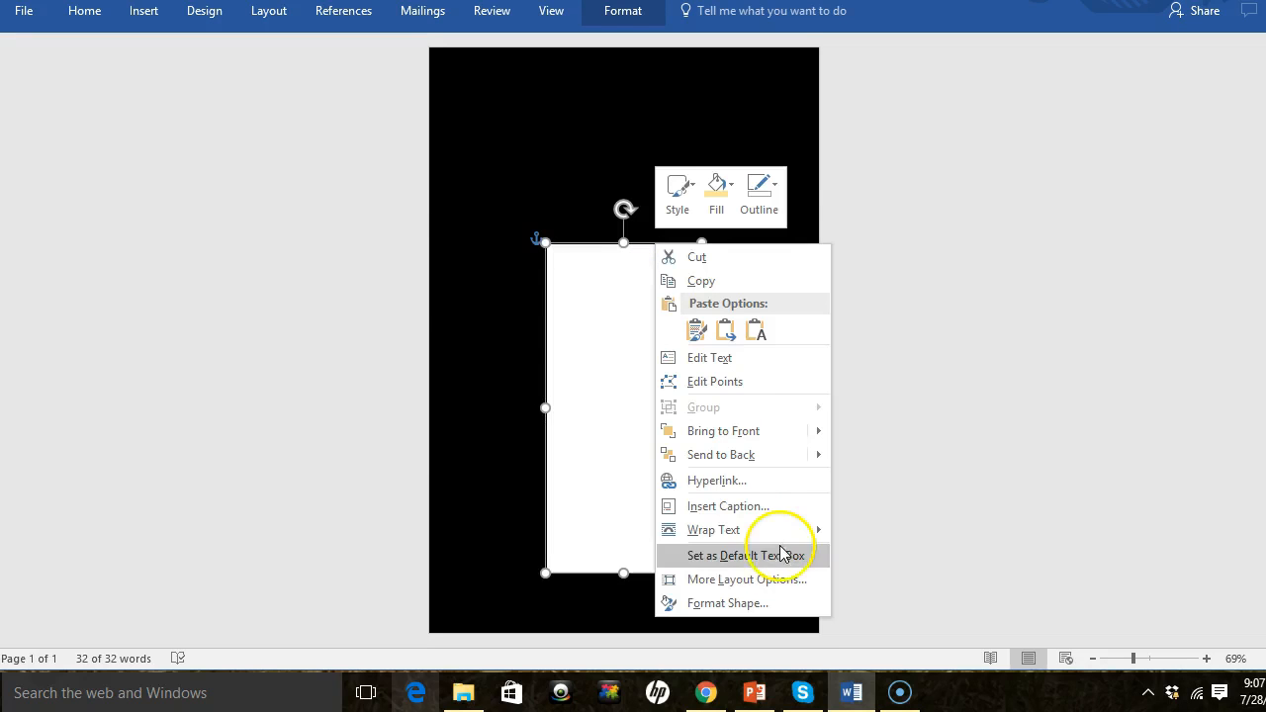
left_click(748, 601)
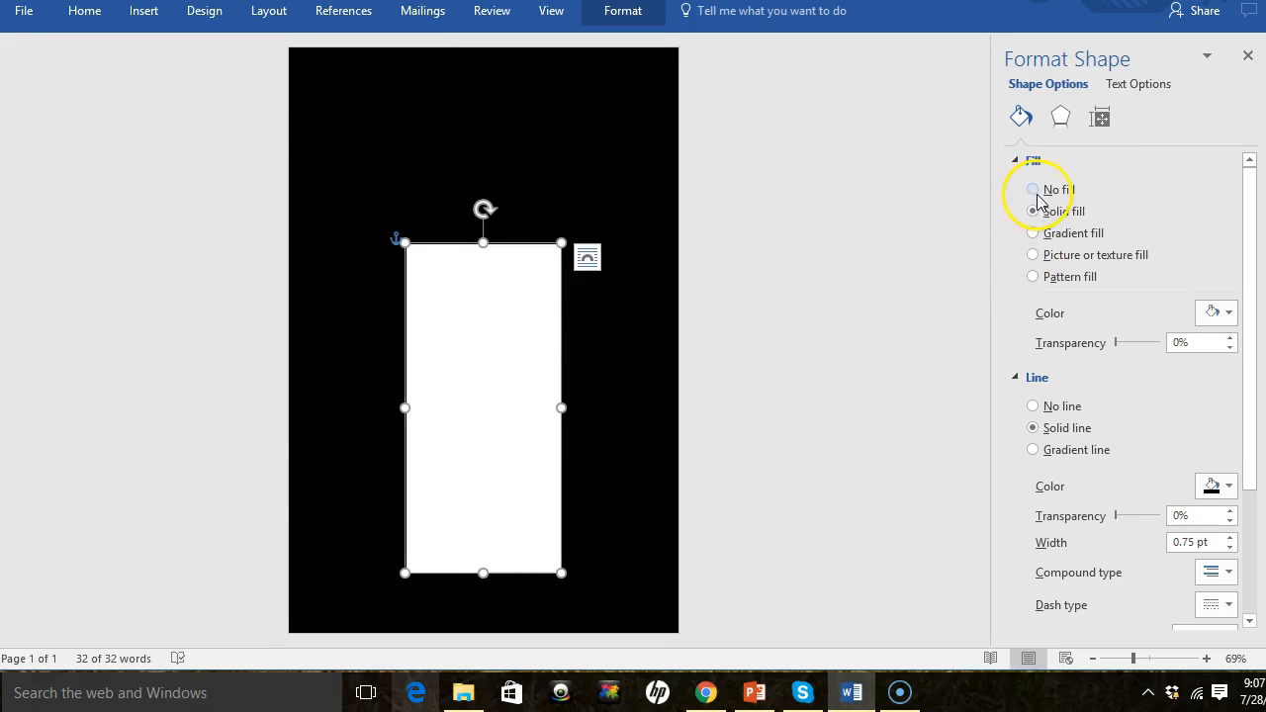
left_click(1034, 191)
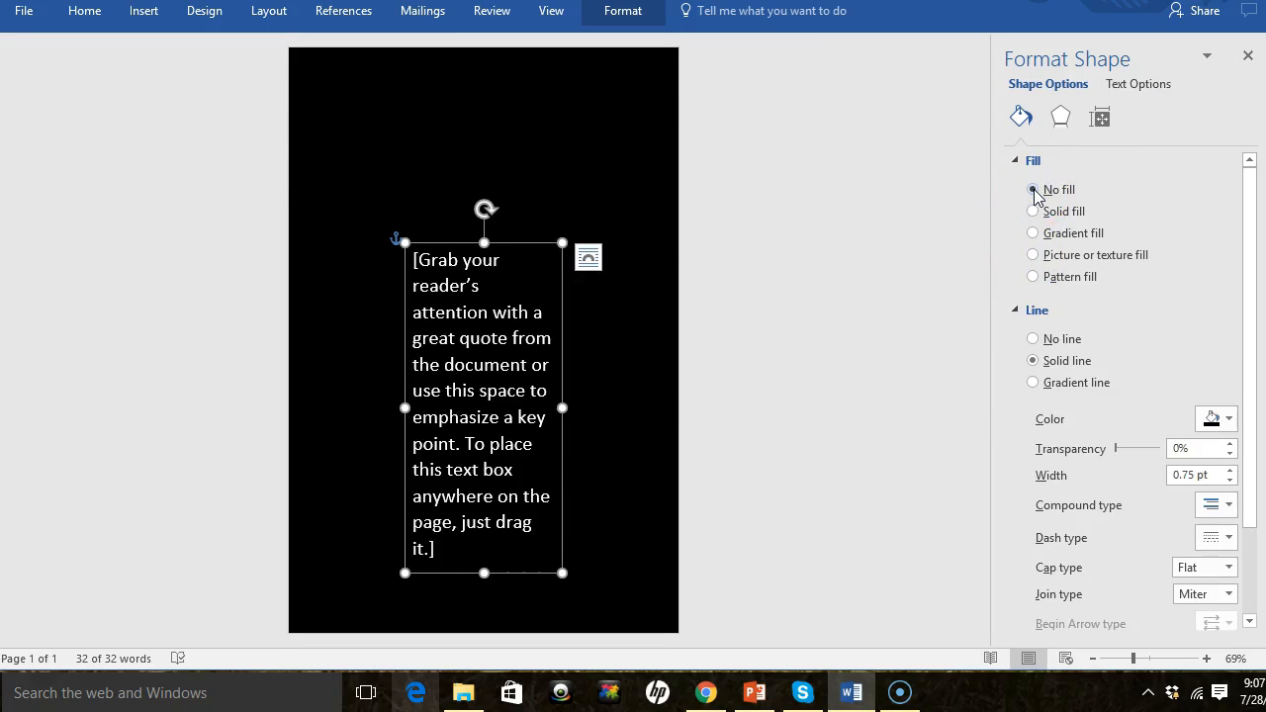
left_click(1033, 211)
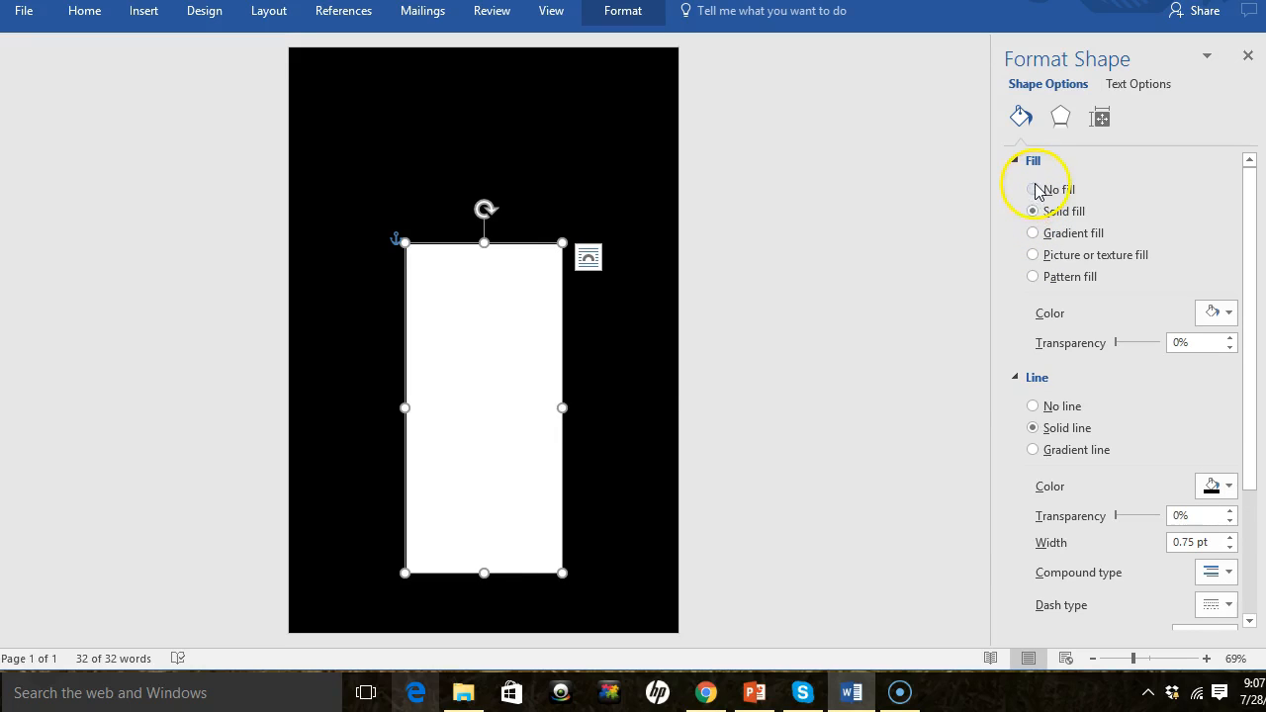
- Remove the text box's fill and outline by choosing No fill and No line
left_click(1034, 190)
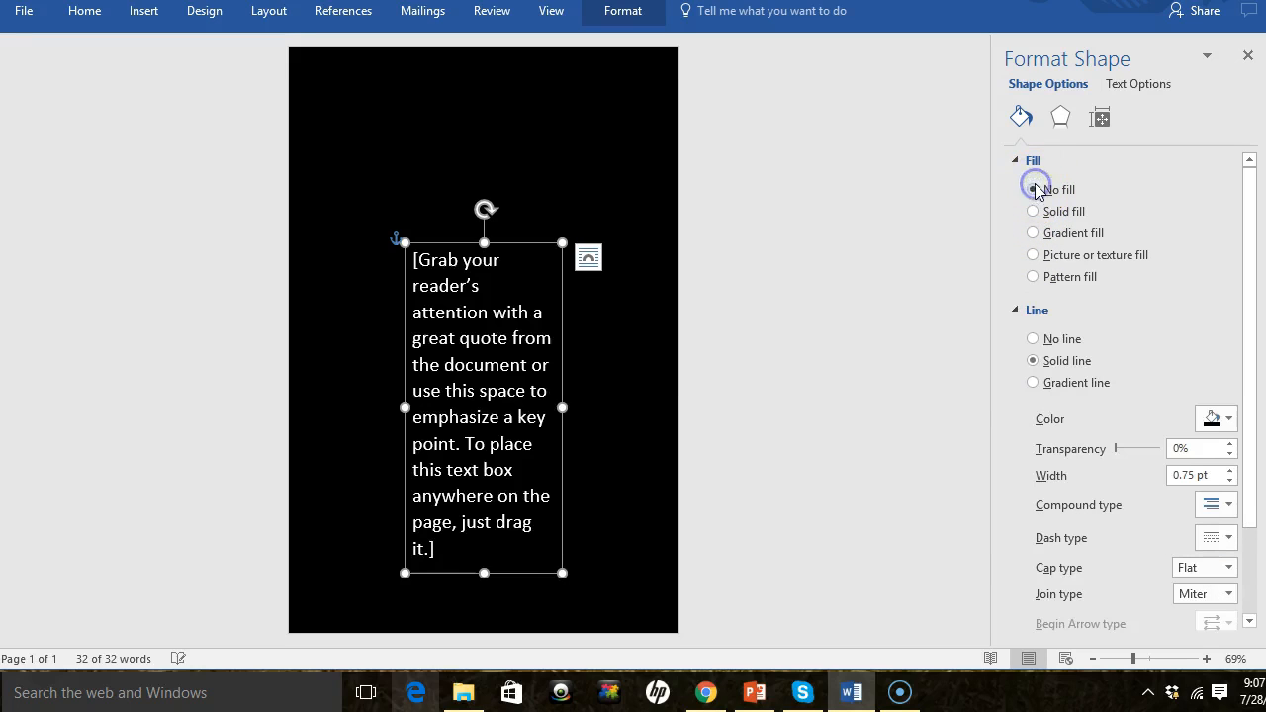
left_click(1033, 339)
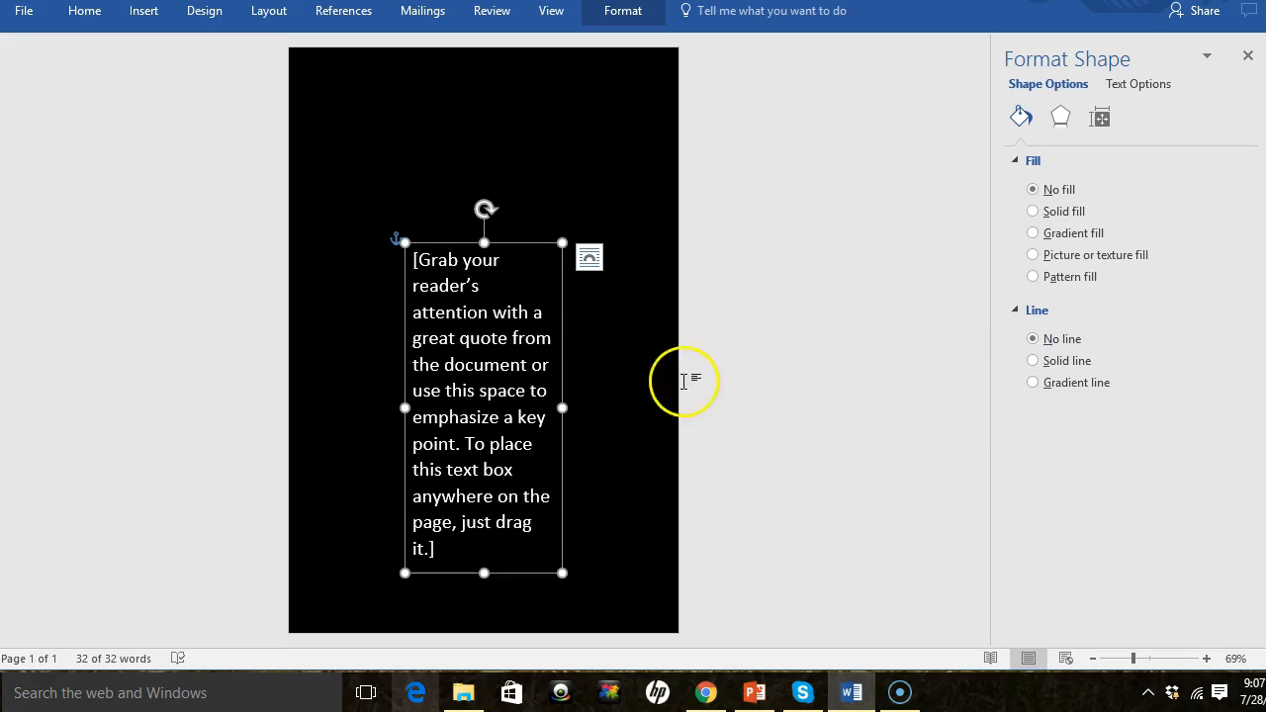
- Widen the text box and move it higher up on the page
left_click_drag(562, 408, 613, 410)
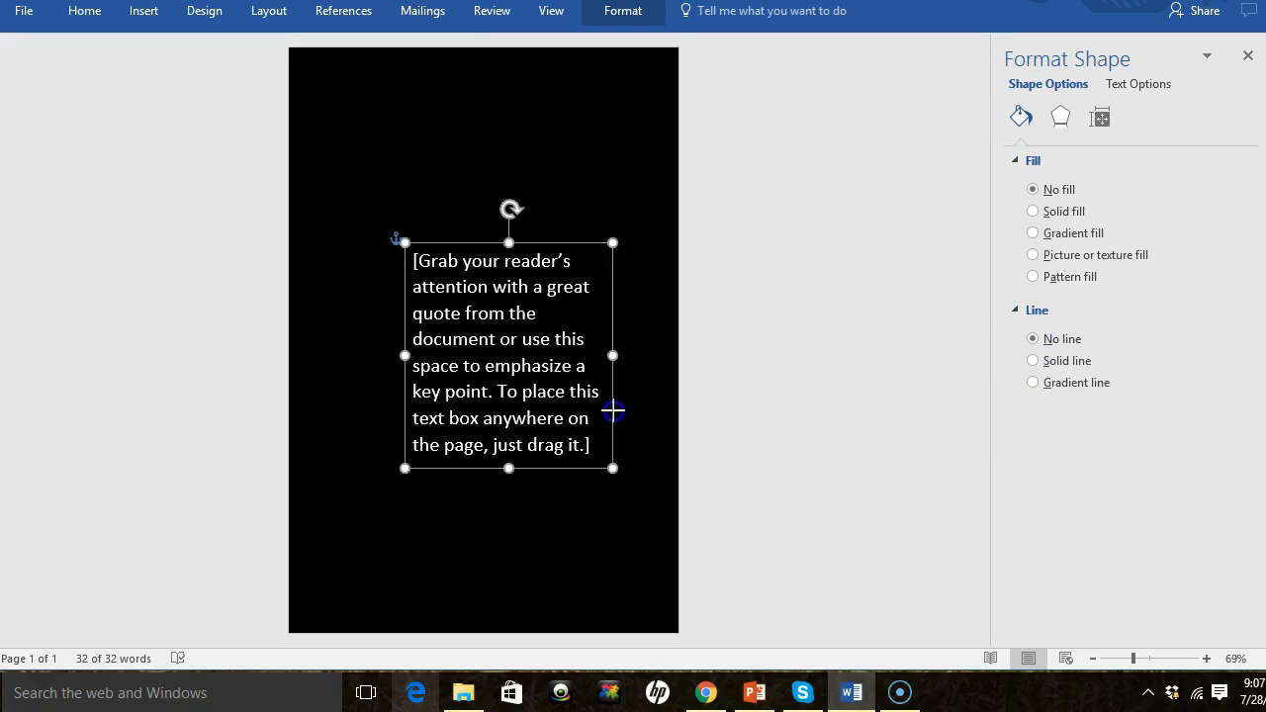
left_click_drag(551, 465, 531, 326)
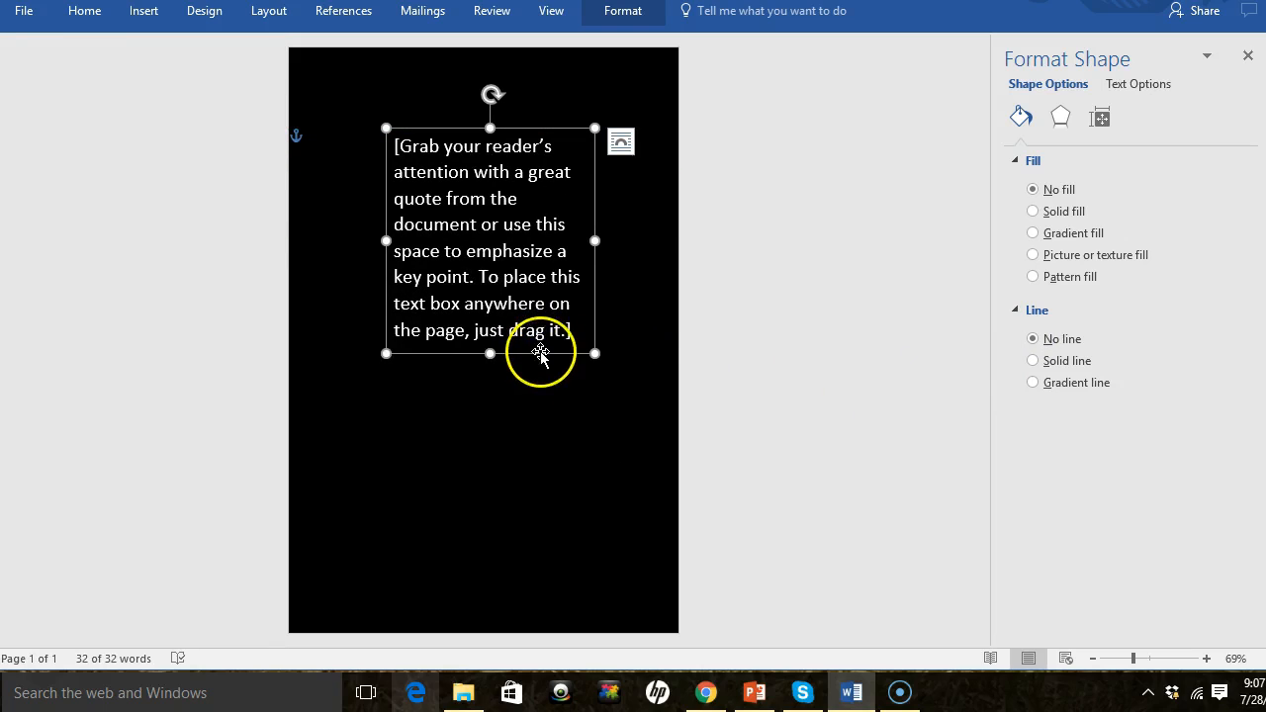
- Change the text box's font color to a gray theme color
left_click(84, 12)
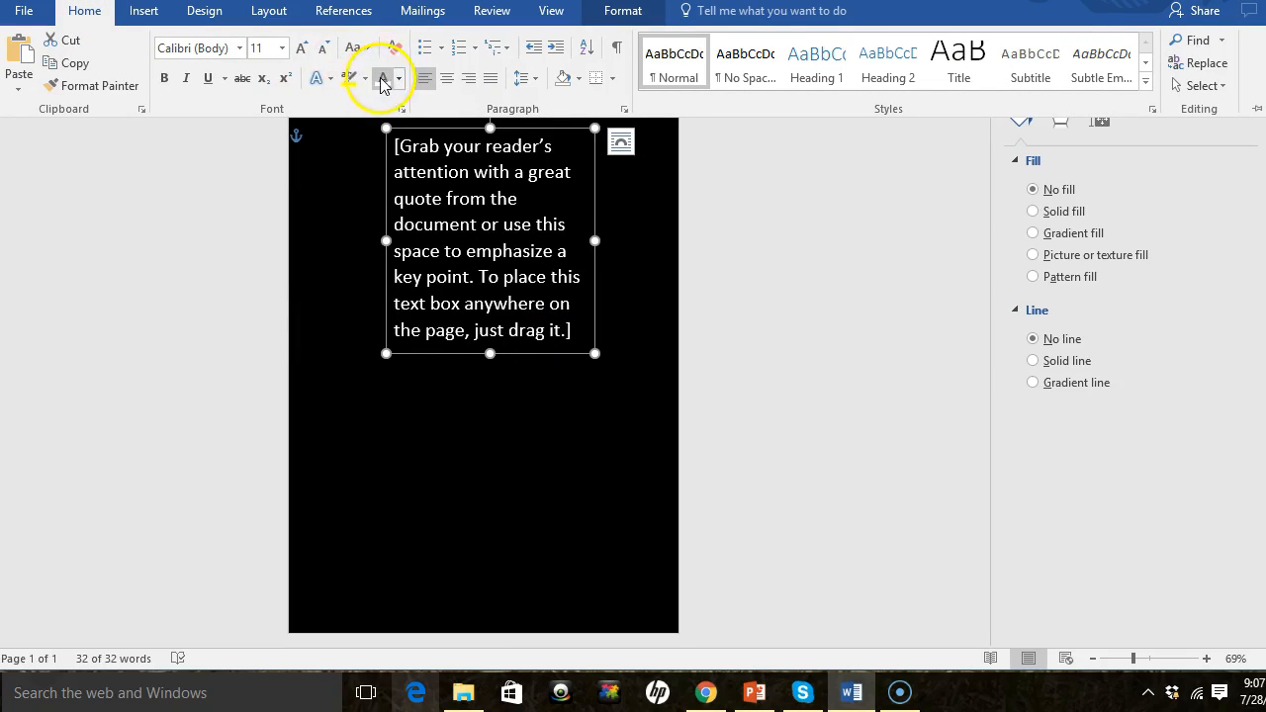
left_click(398, 78)
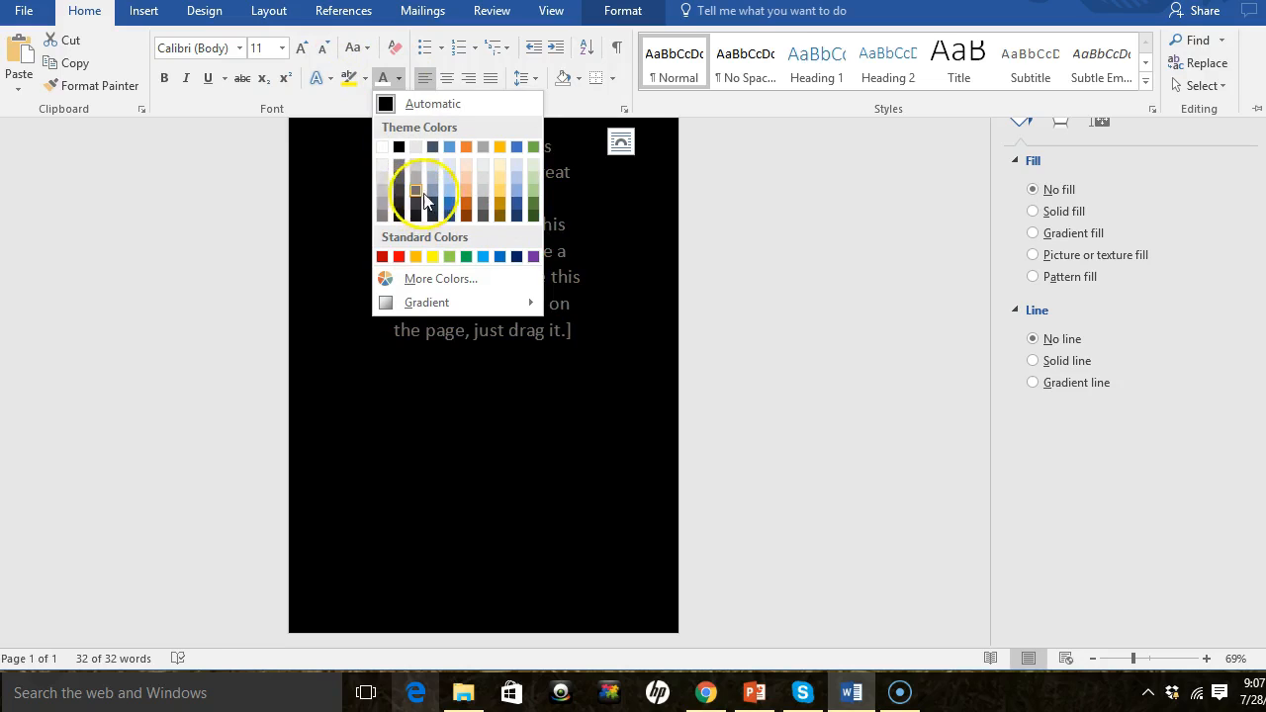
left_click(432, 205)
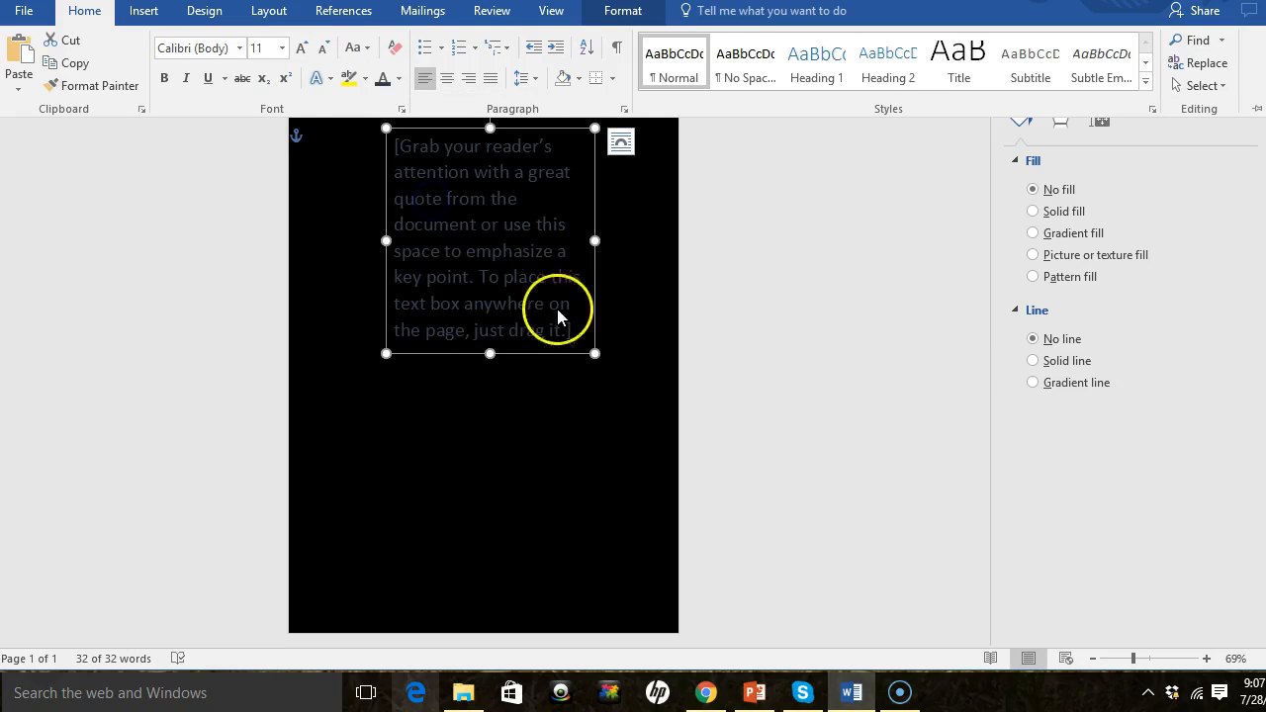
left_click(553, 392)
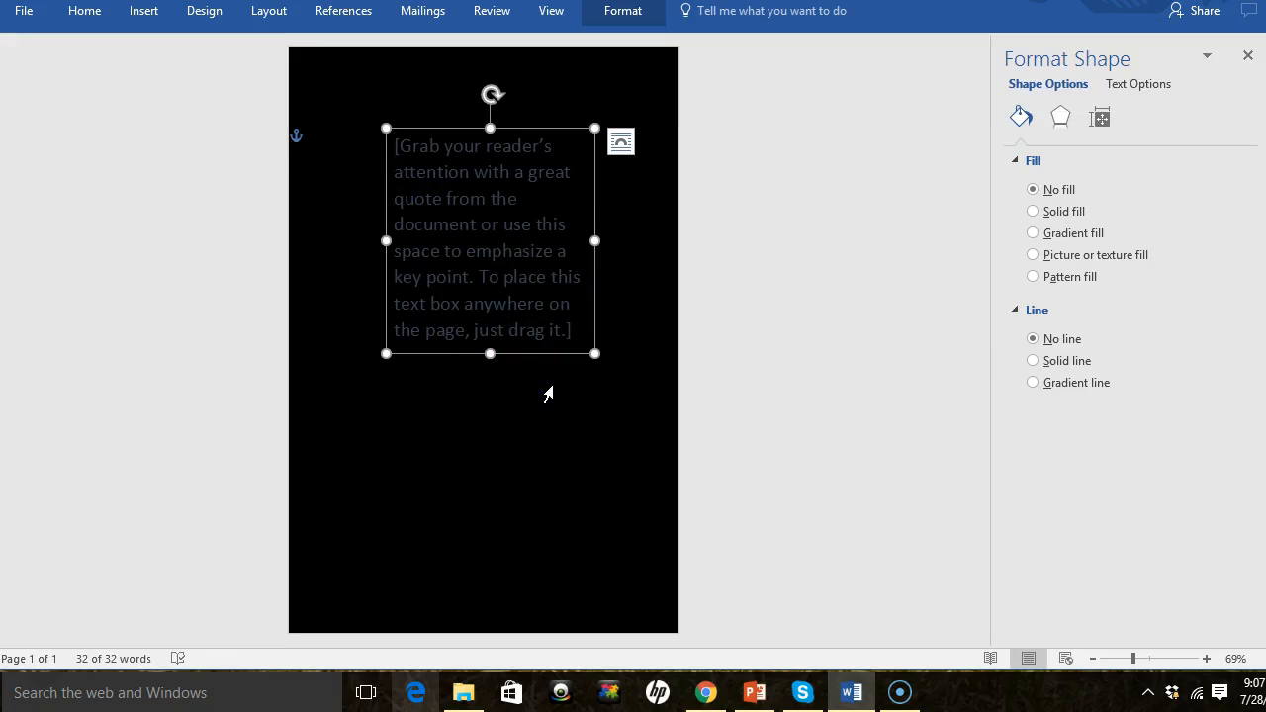
left_click(537, 354)
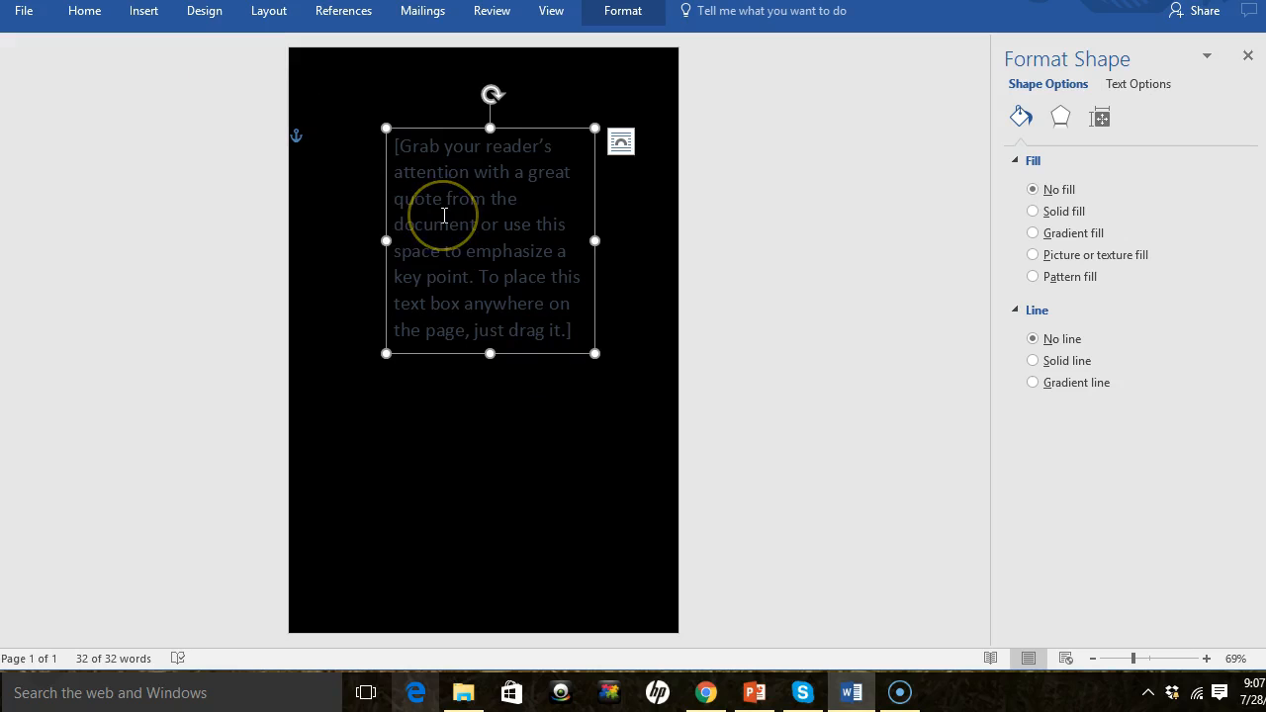
- Set the page color to No Color
left_click(204, 10)
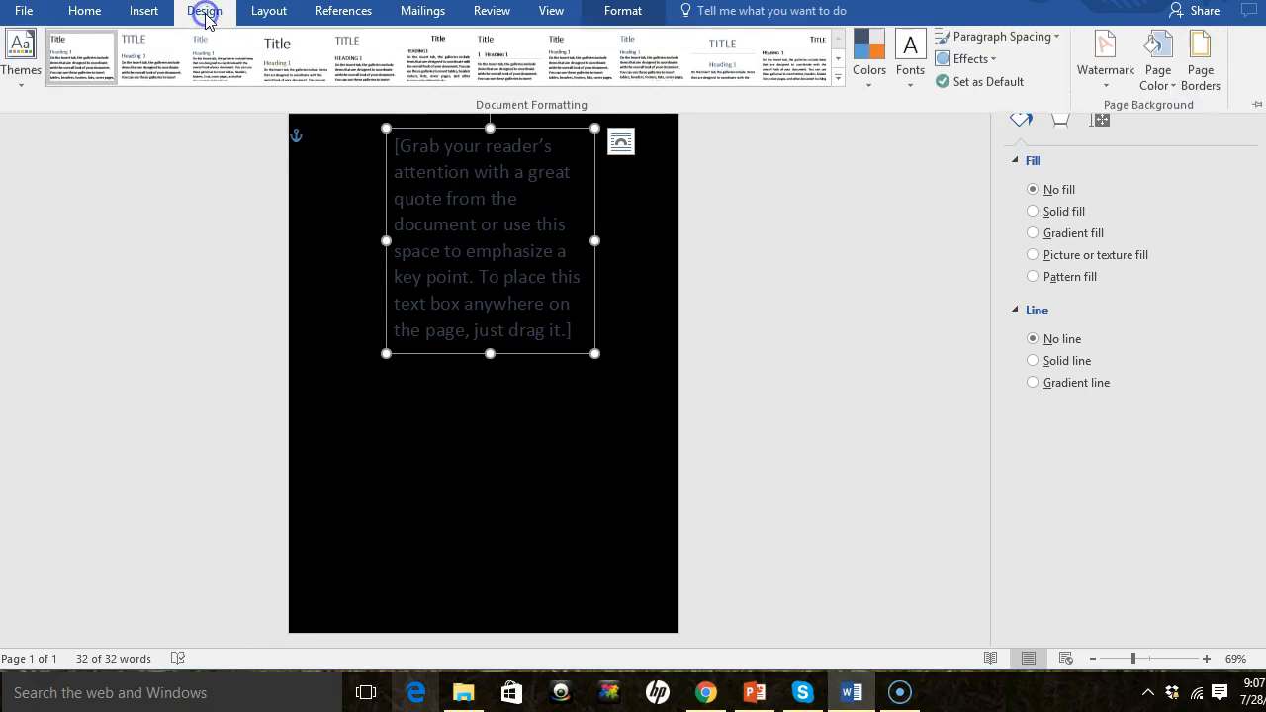
left_click(1157, 81)
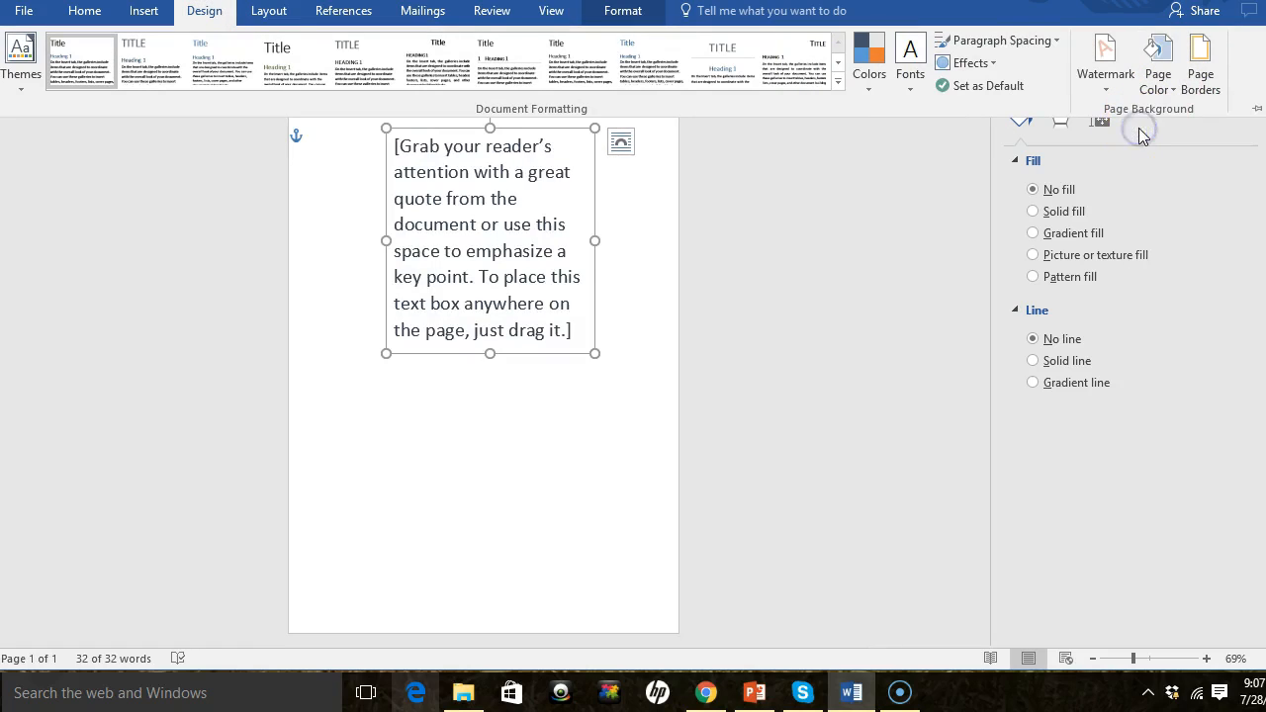
left_click(545, 423)
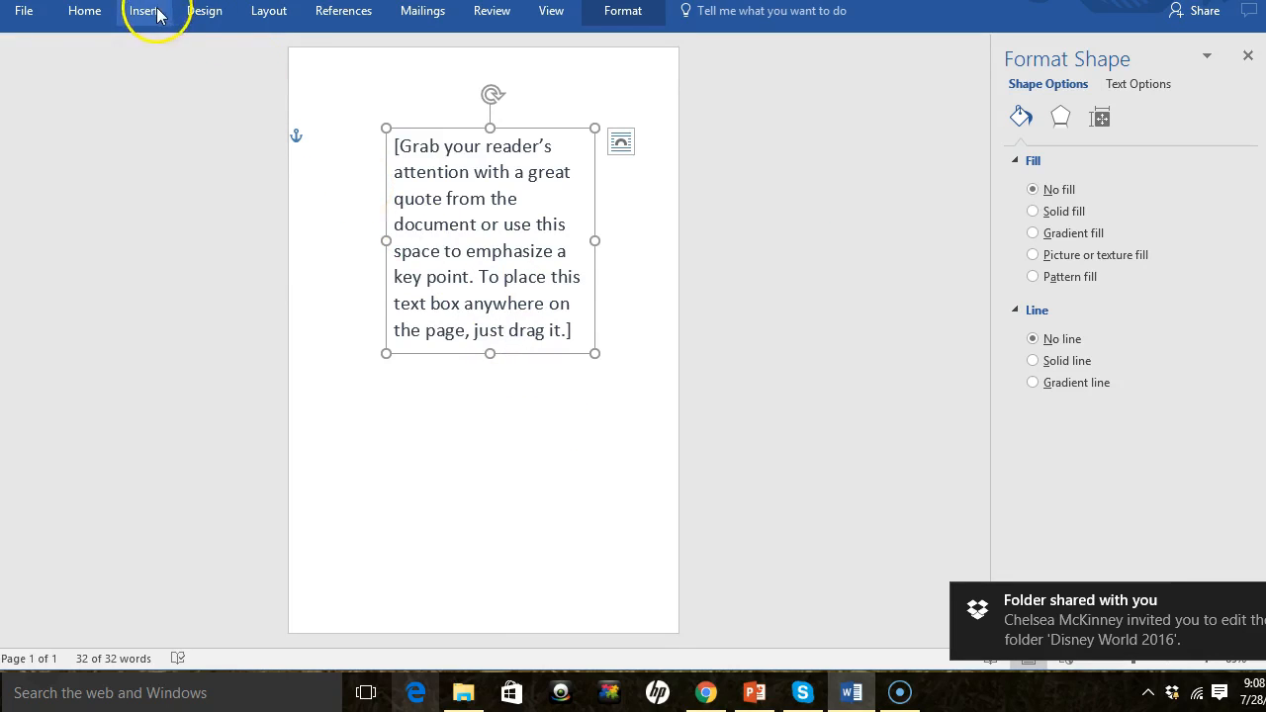
- Select the text box and delete it
left_click(362, 108)
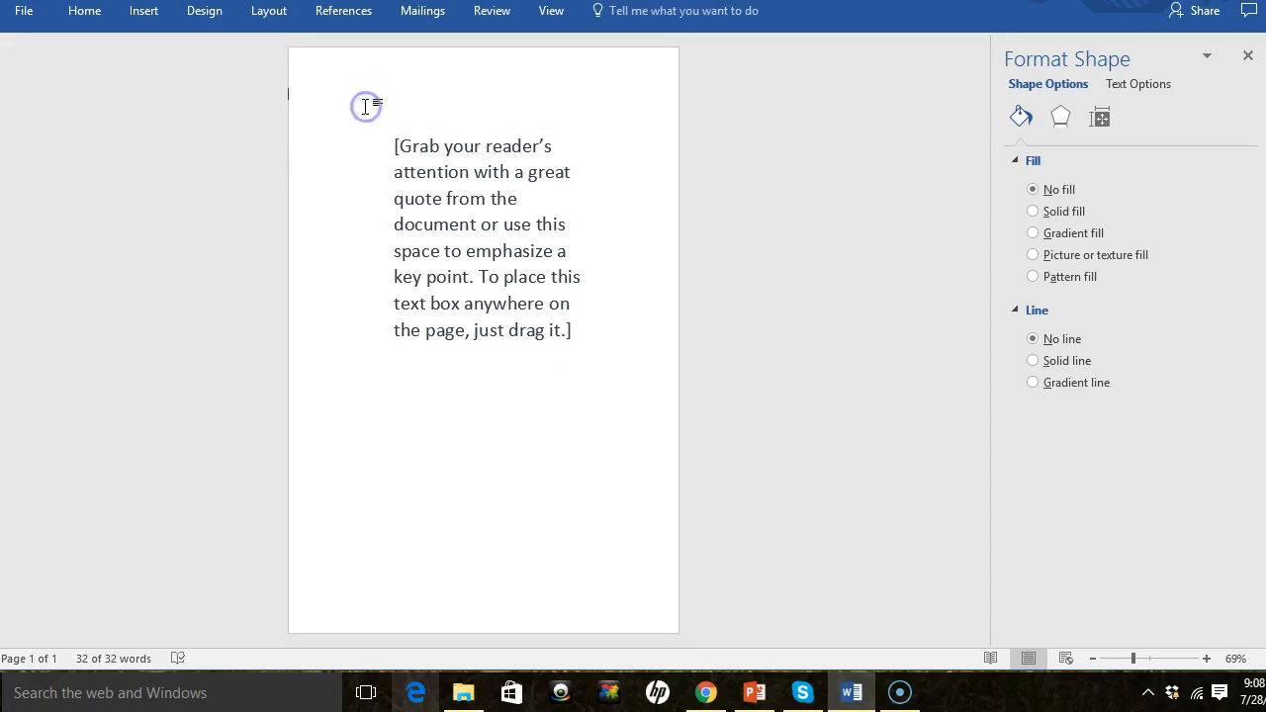
left_click(401, 130)
triple_click(400, 138)
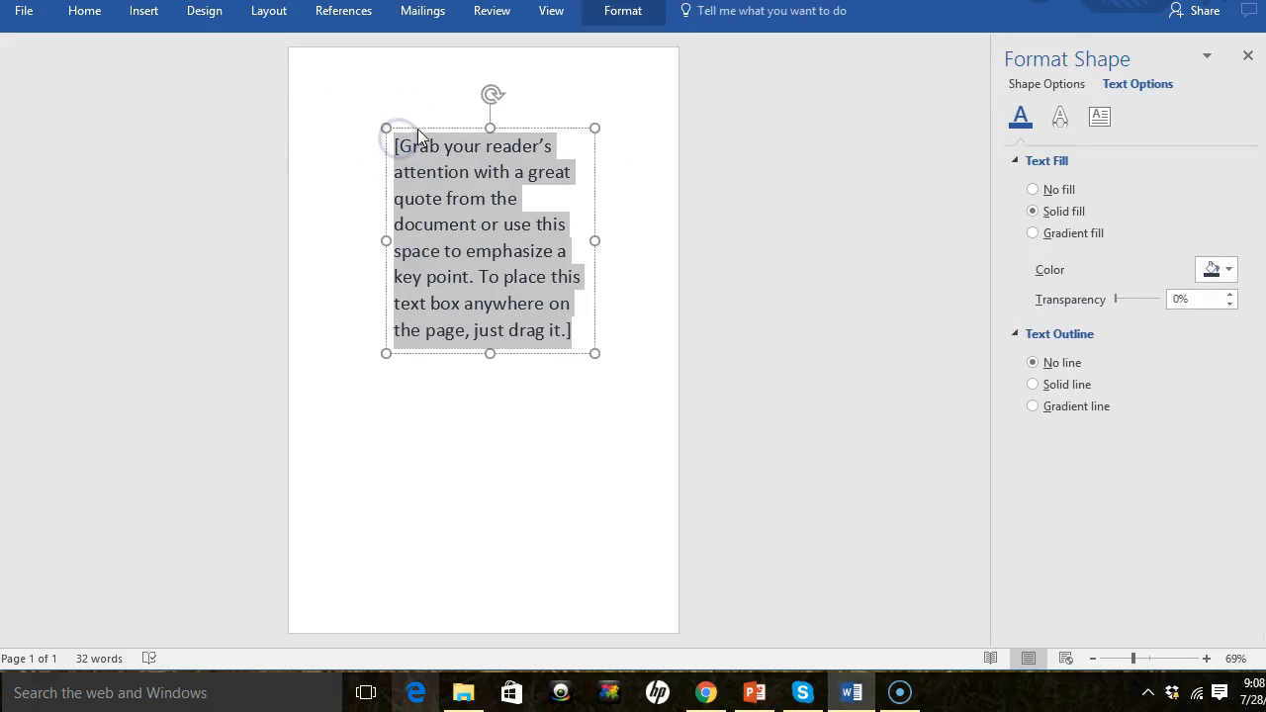
left_click(417, 128)
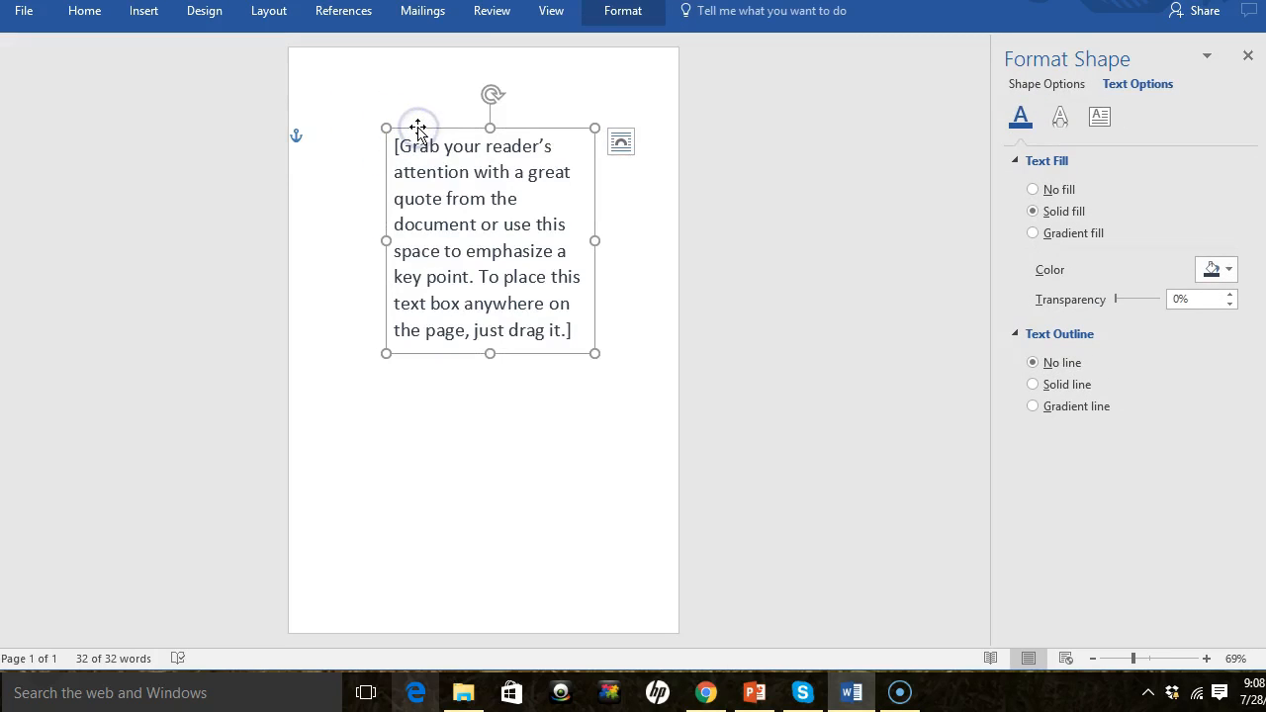
key("Delete")
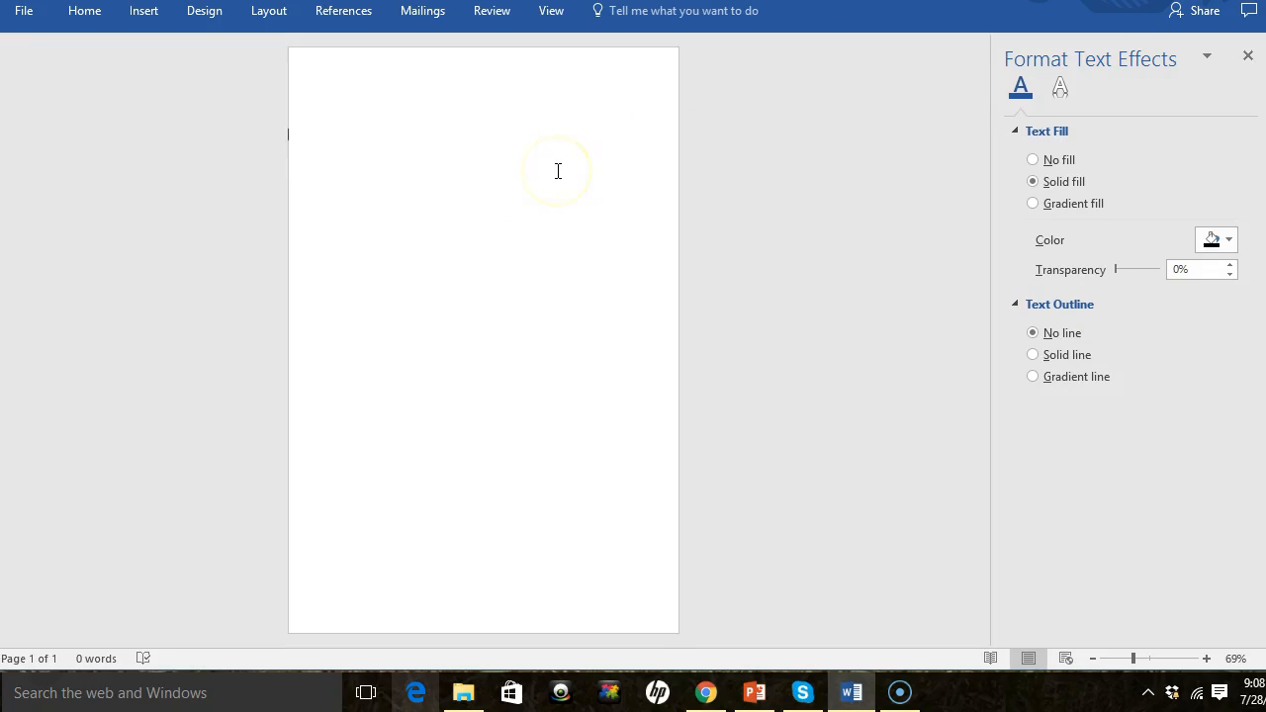
- Draw a rectangle shape covering the upper half of the page
left_click(144, 13)
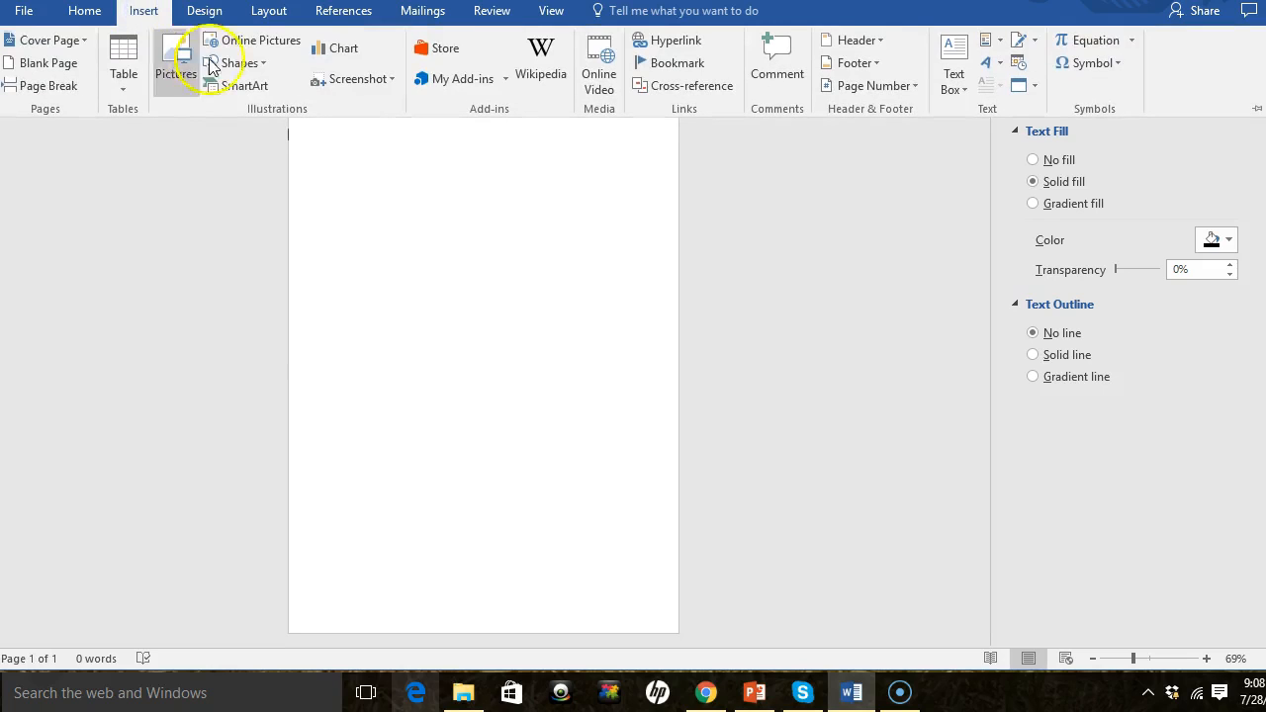
left_click(254, 64)
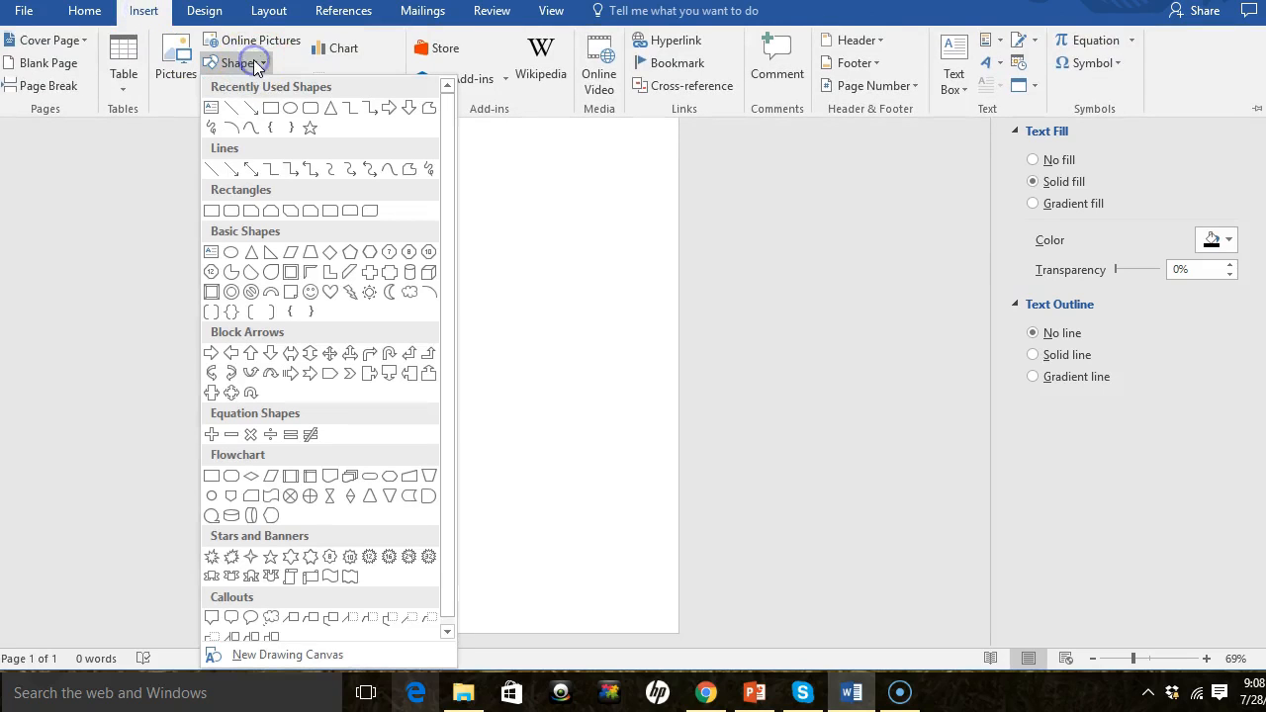
left_click(272, 107)
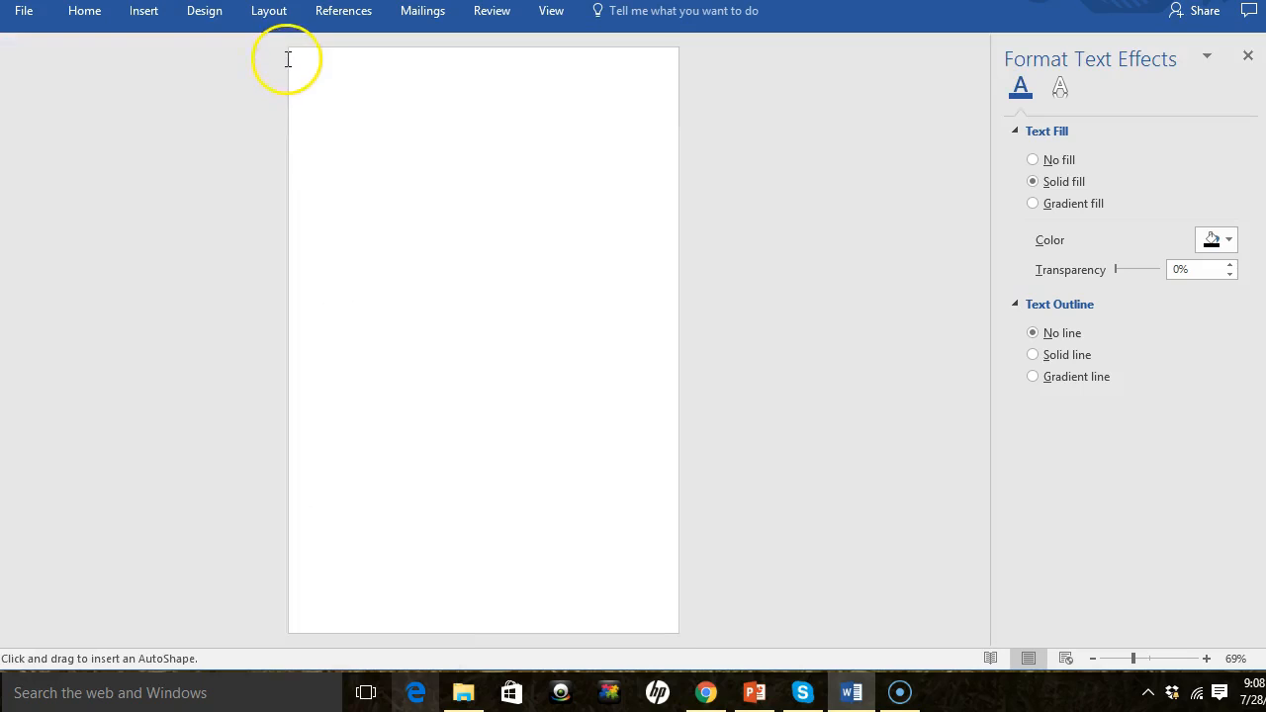
left_click_drag(288, 49, 420, 176)
left_click_drag(488, 234, 680, 385)
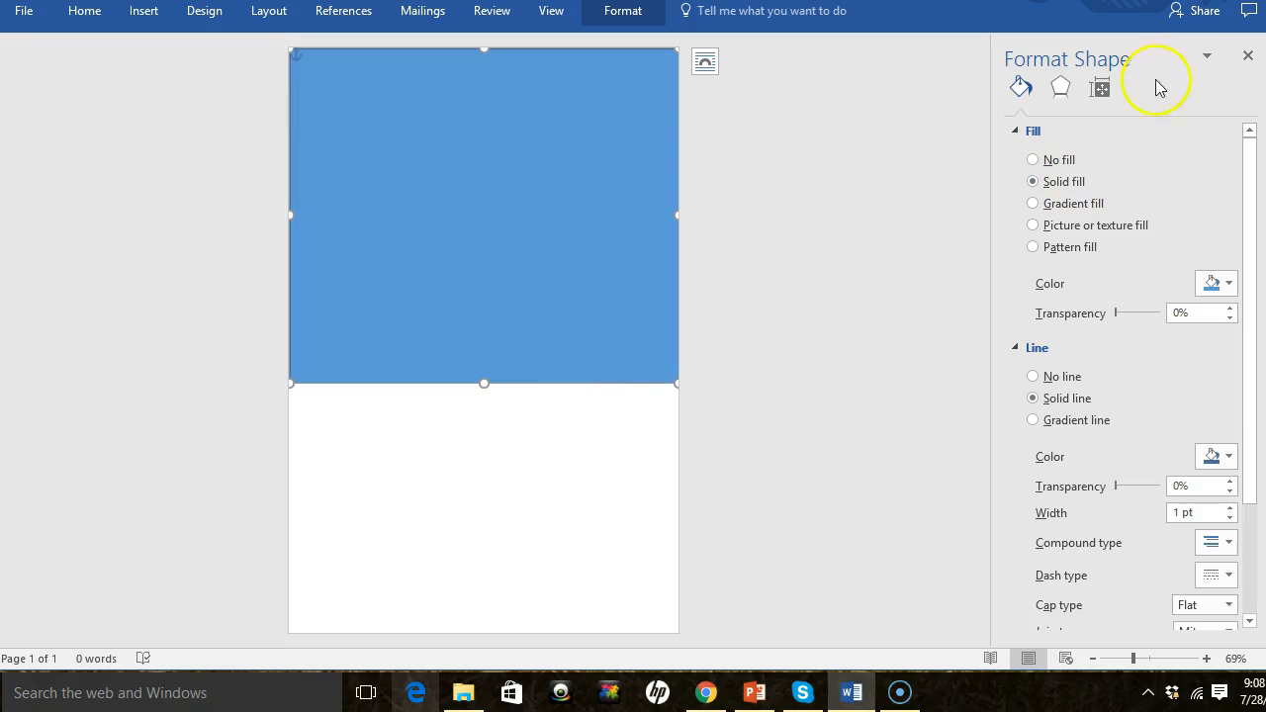
- Open Format Shape for the upper rectangle and set its solid fill color to gold
left_click(561, 384)
right_click(561, 384)
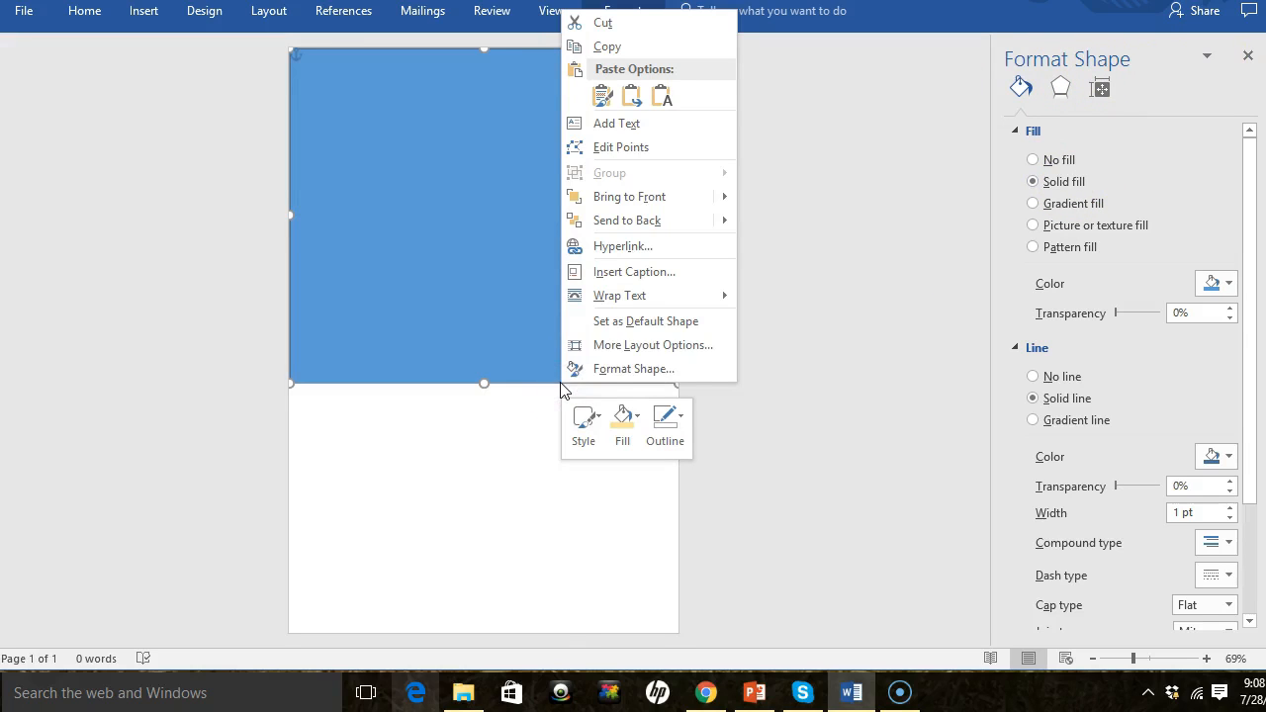
left_click(633, 369)
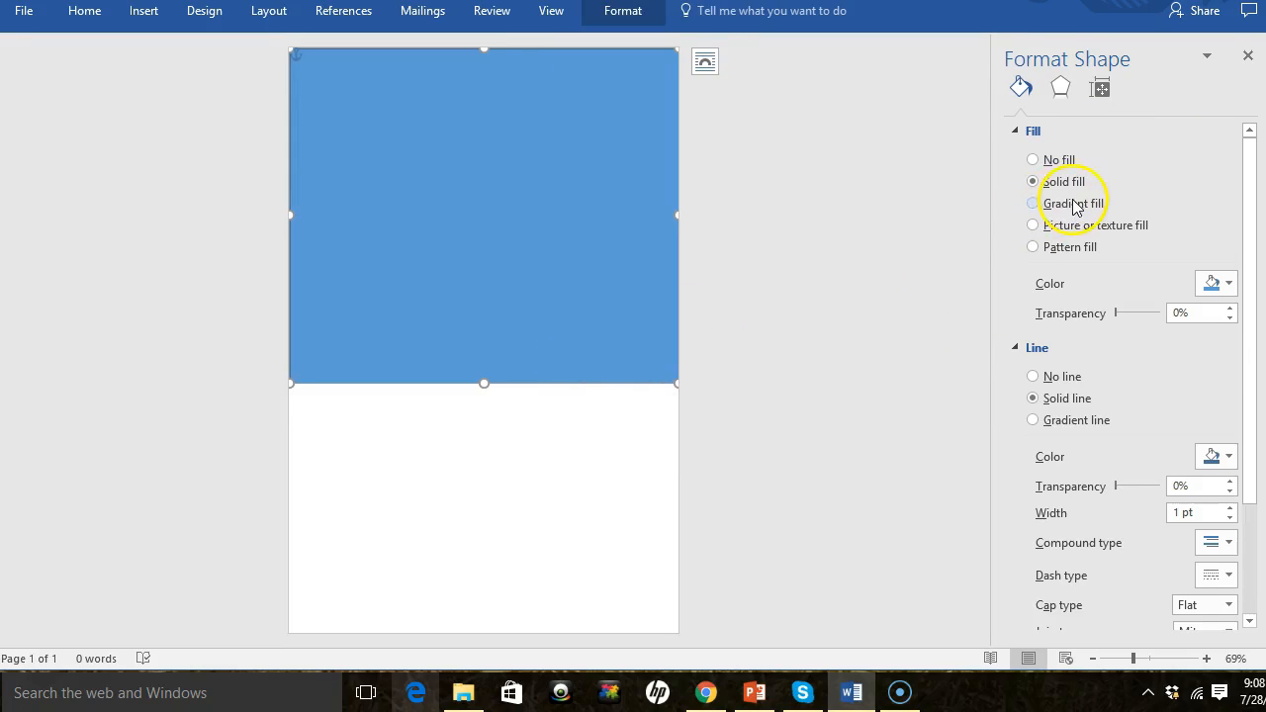
left_click(1224, 283)
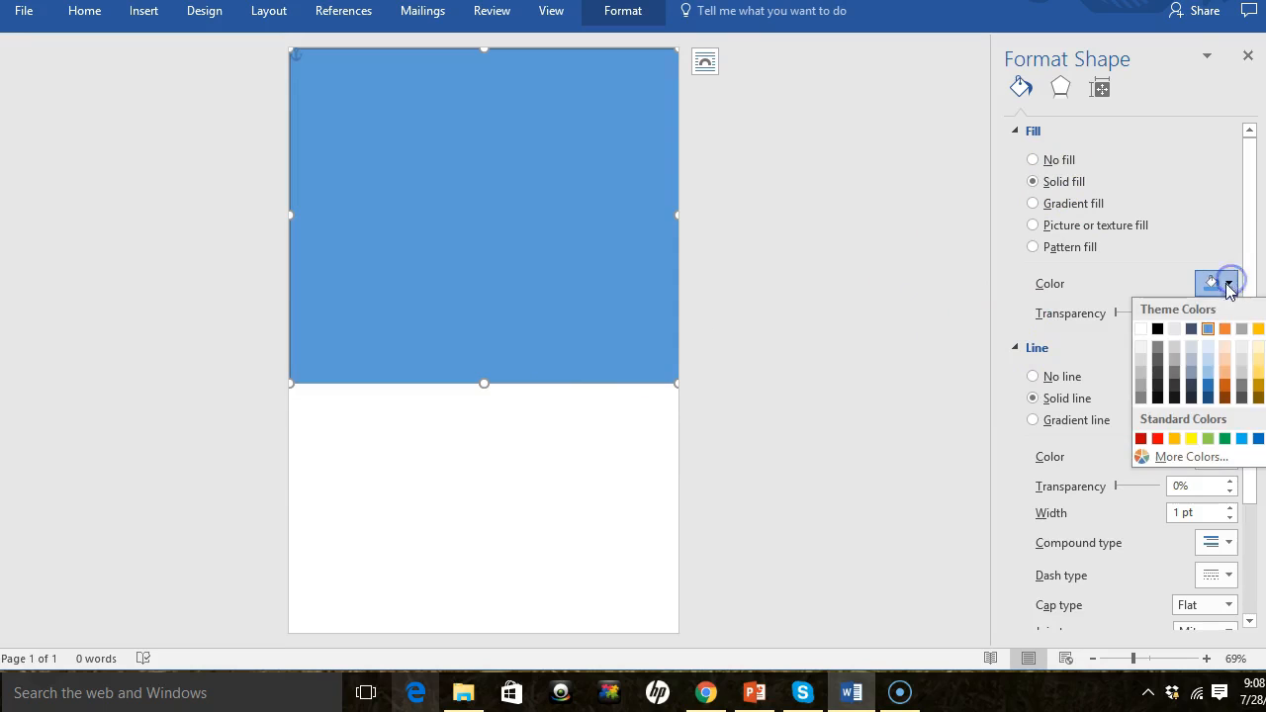
left_click(1257, 328)
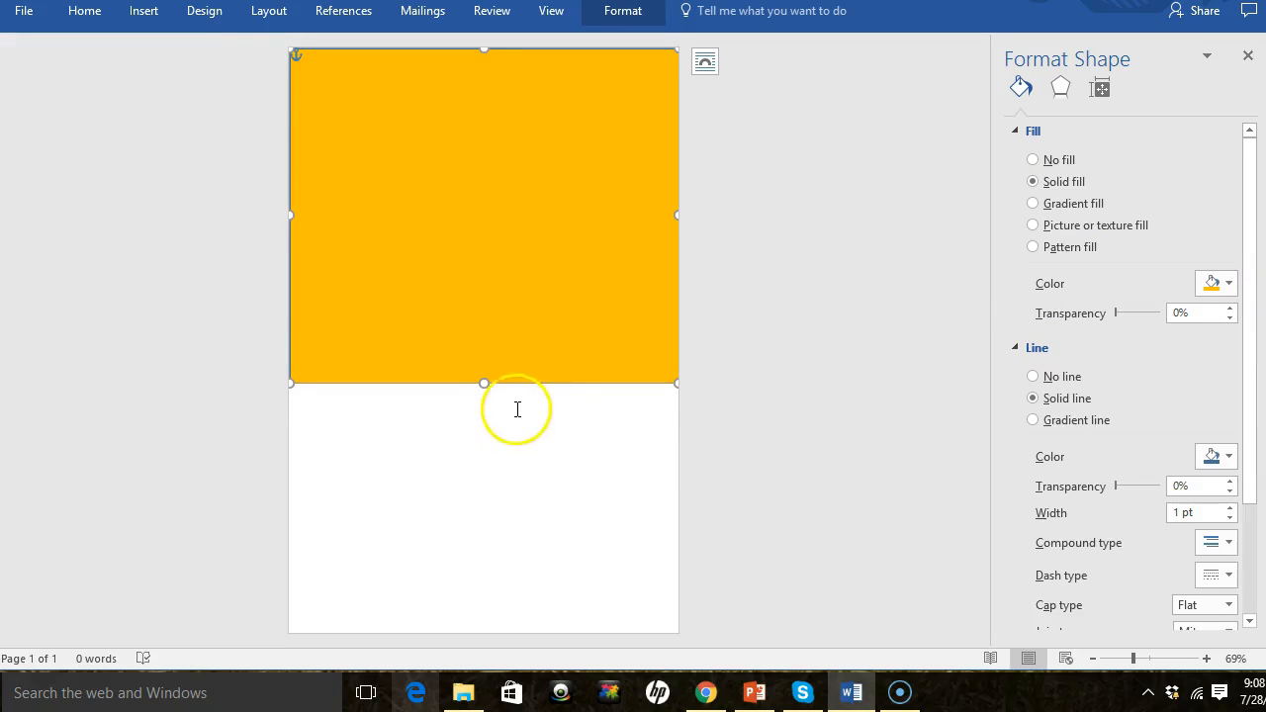
left_click(144, 16)
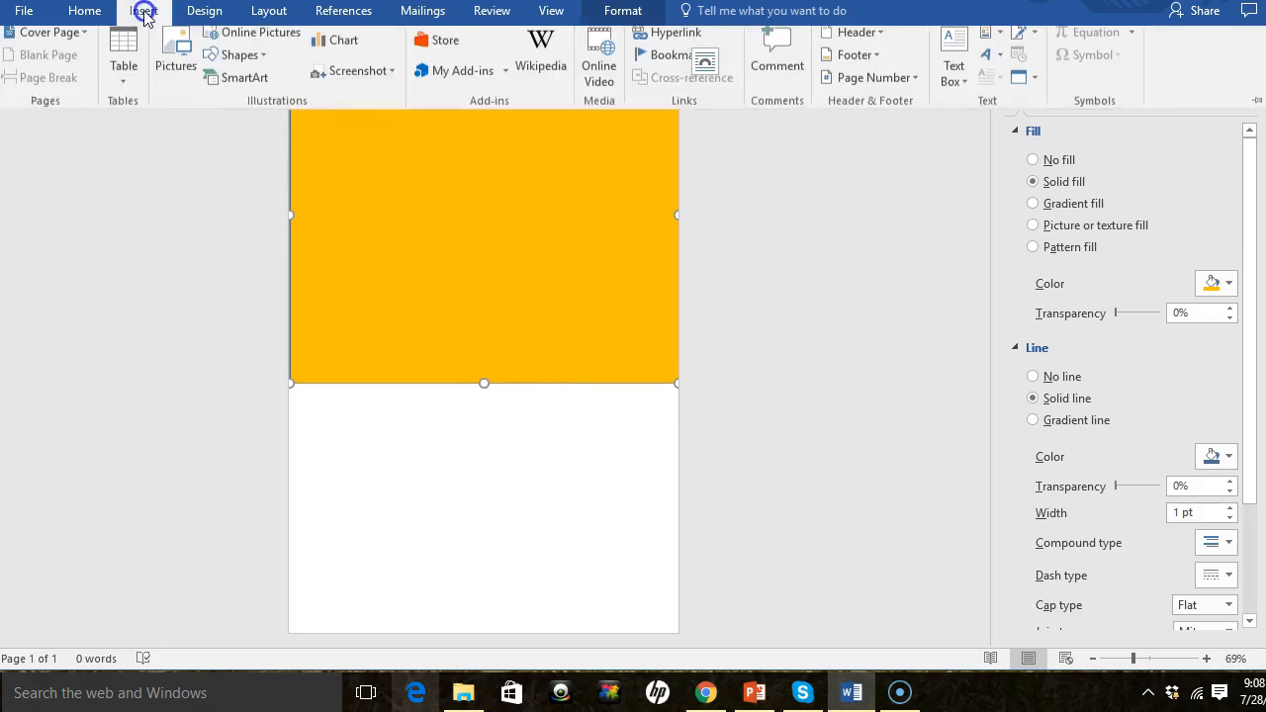
left_click(242, 64)
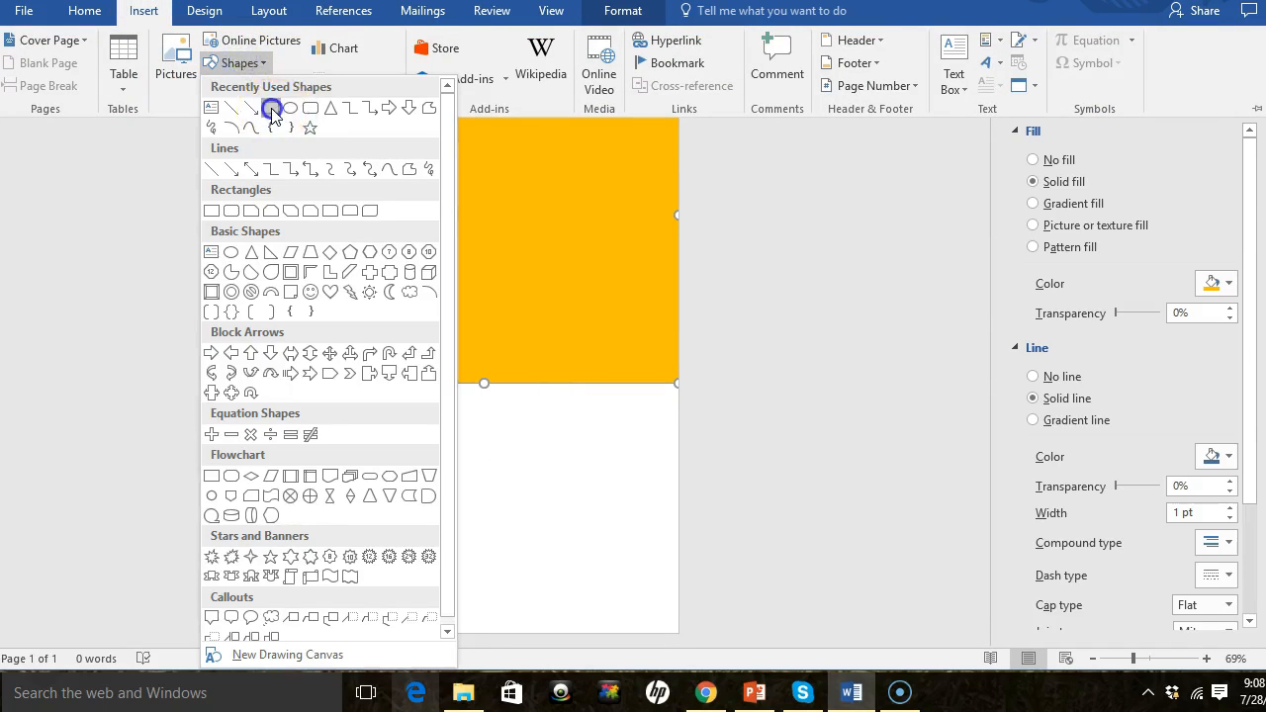
left_click(271, 110)
left_click(498, 514)
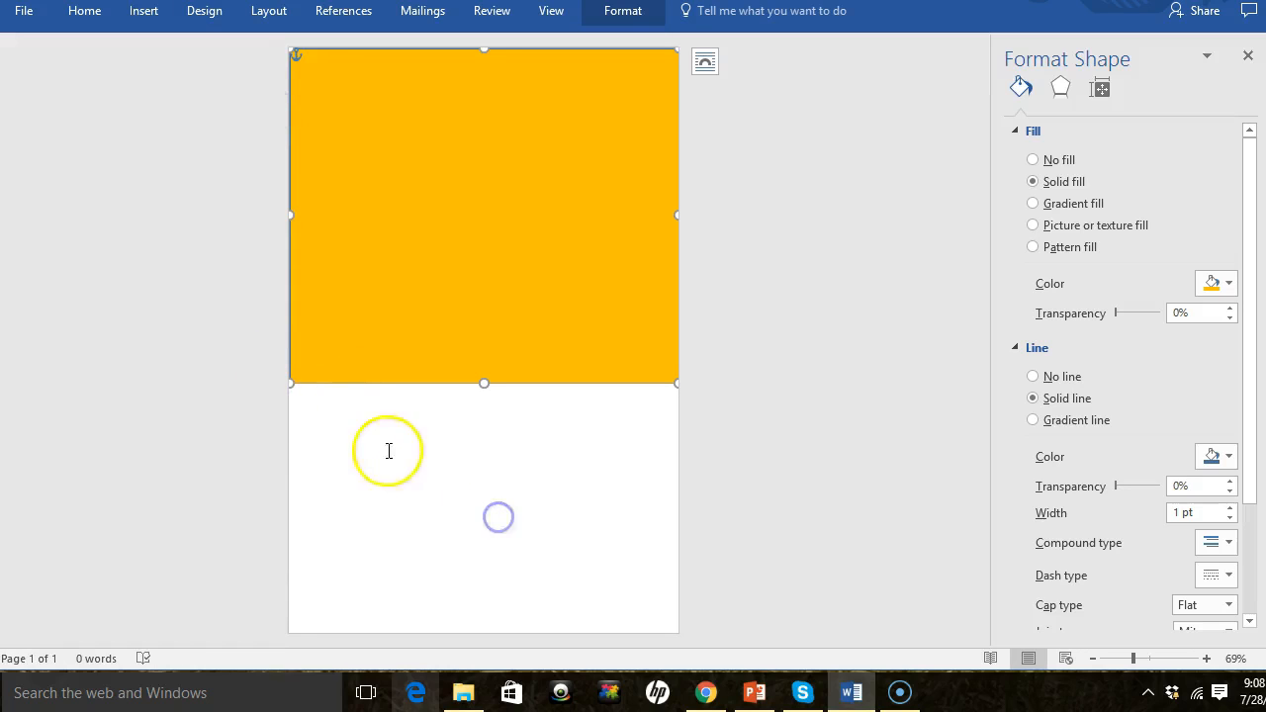
- Draw a second rectangle covering the lower half of the page
left_click(139, 14)
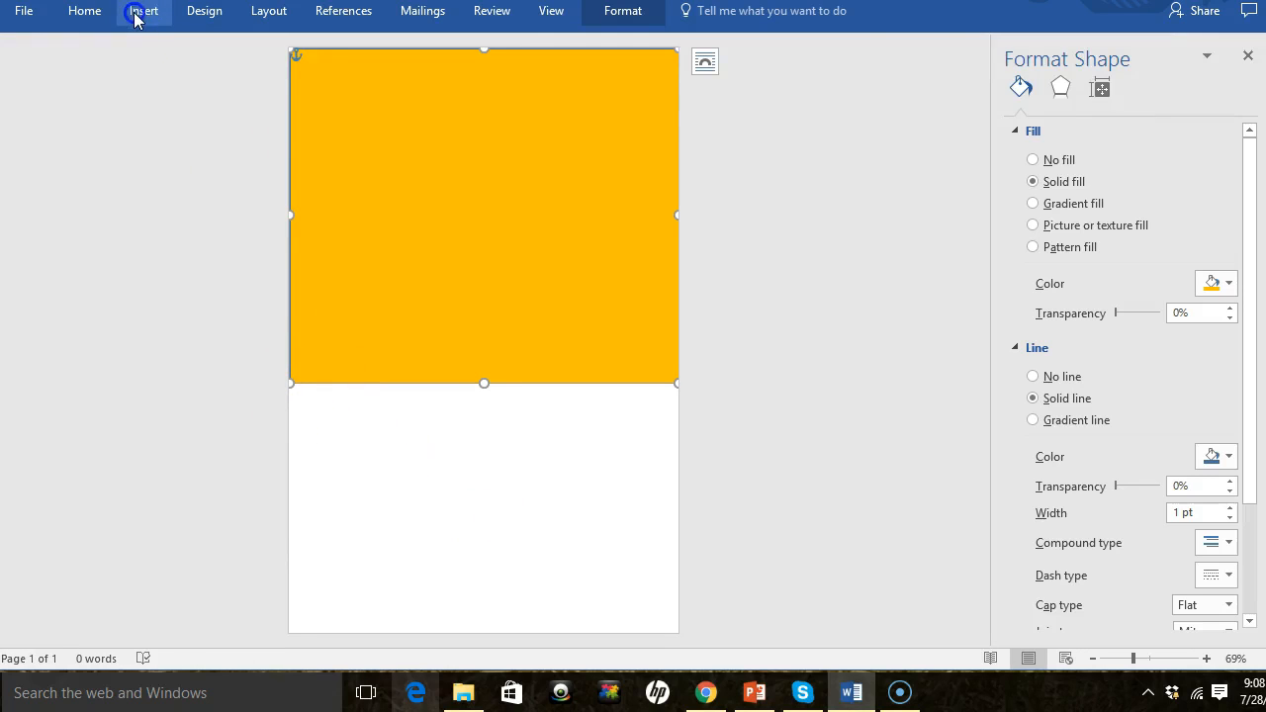
left_click(242, 64)
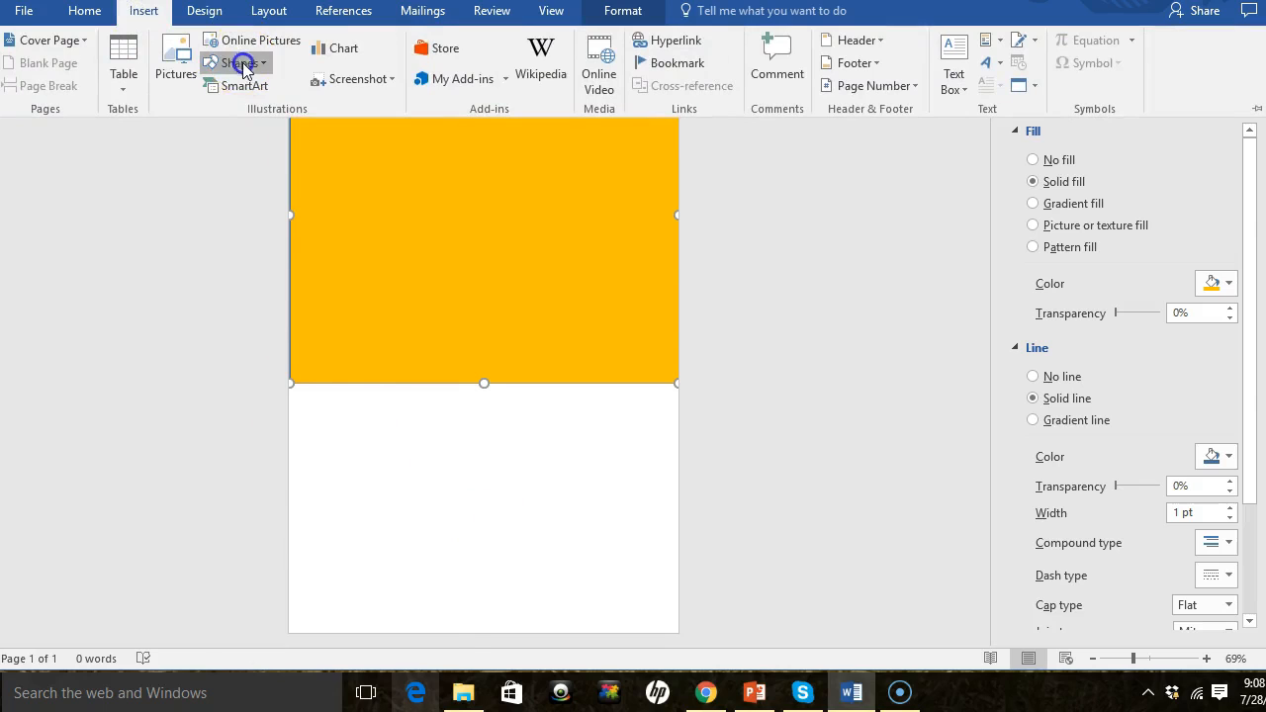
left_click(271, 111)
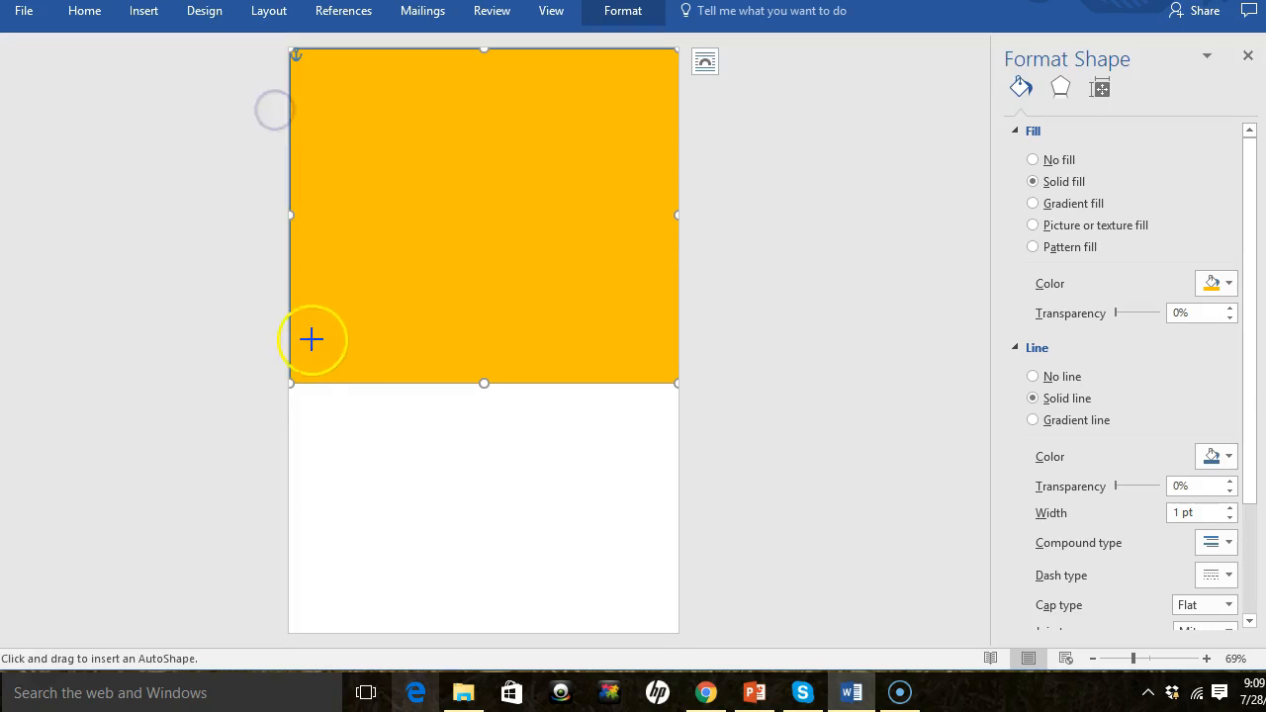
mouse_move(290, 387)
left_mouse_down()
mouse_move(594, 613)
mouse_move(661, 617)
mouse_move(698, 638)
left_mouse_up()
- Set the lower rectangle's fill color to black
left_click(573, 504)
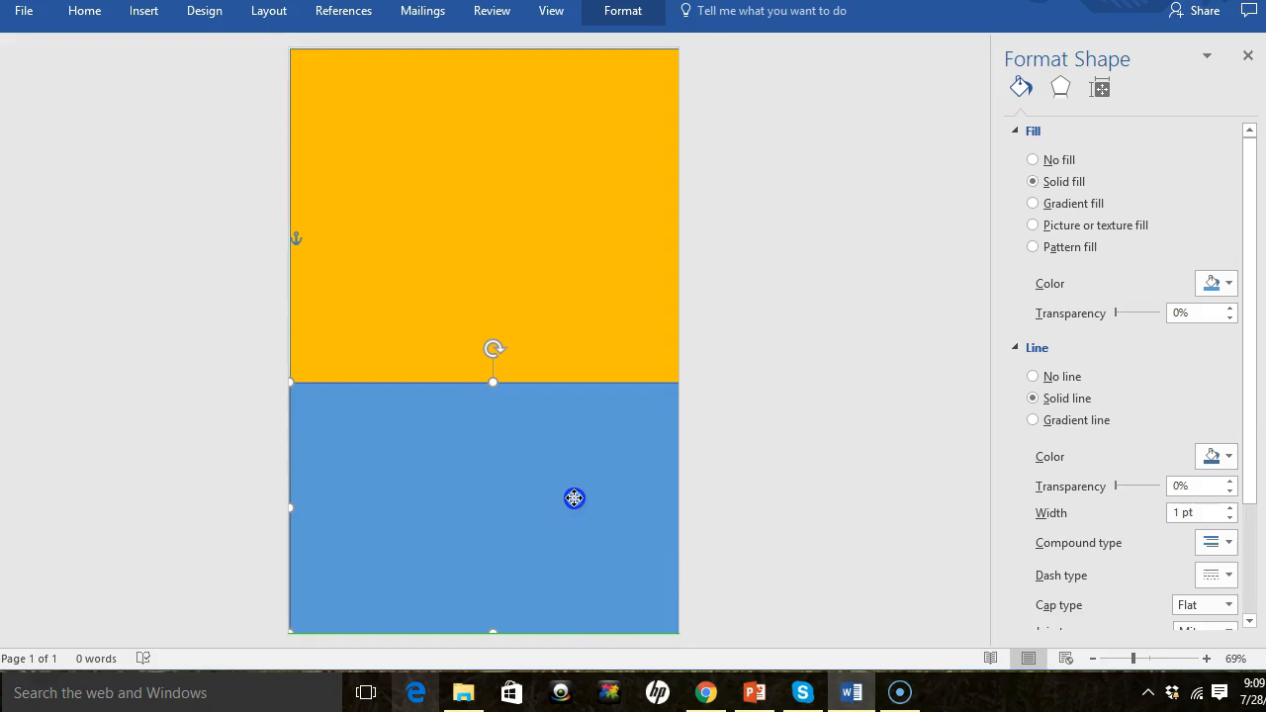
left_click(1223, 287)
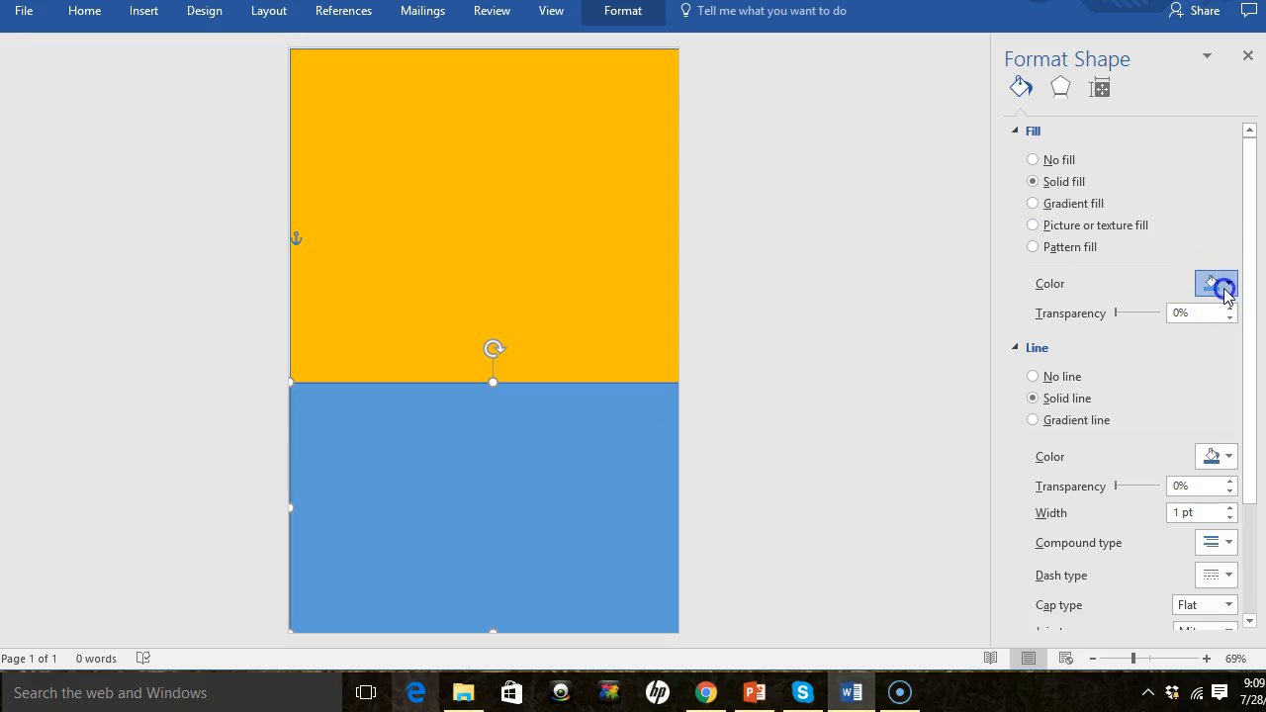
left_click(1156, 329)
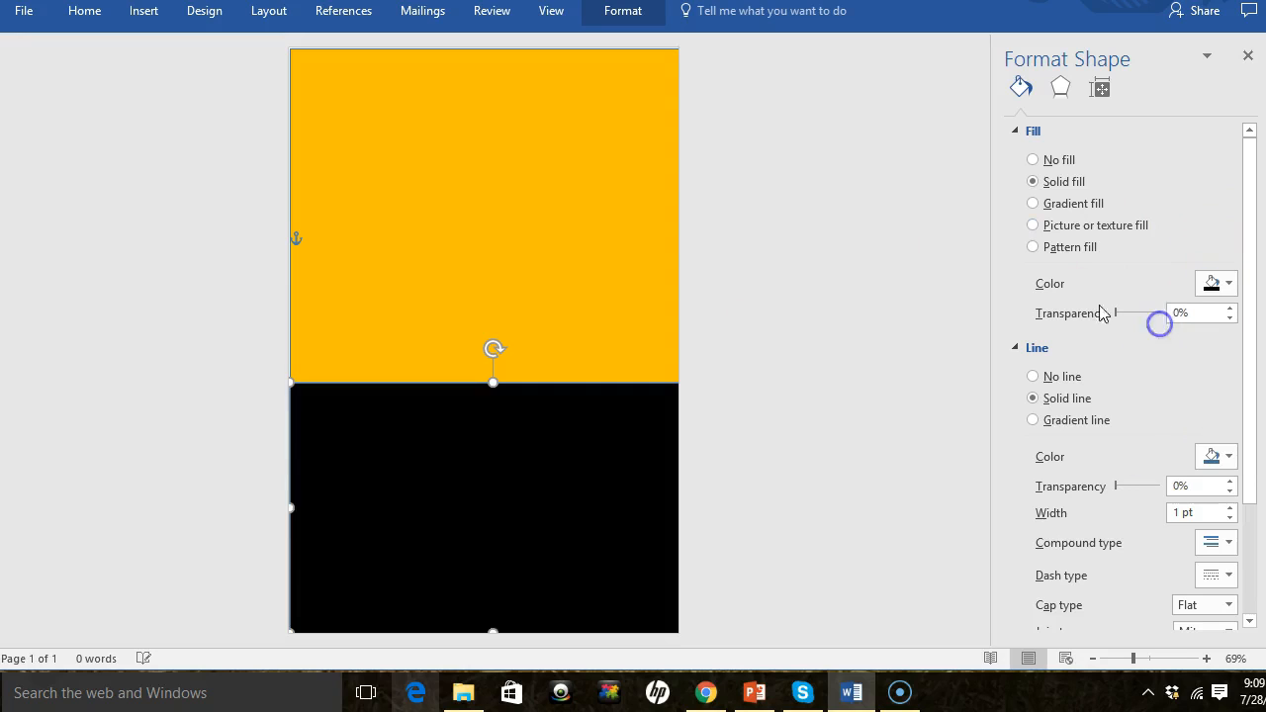
left_click(858, 241)
left_click(572, 265)
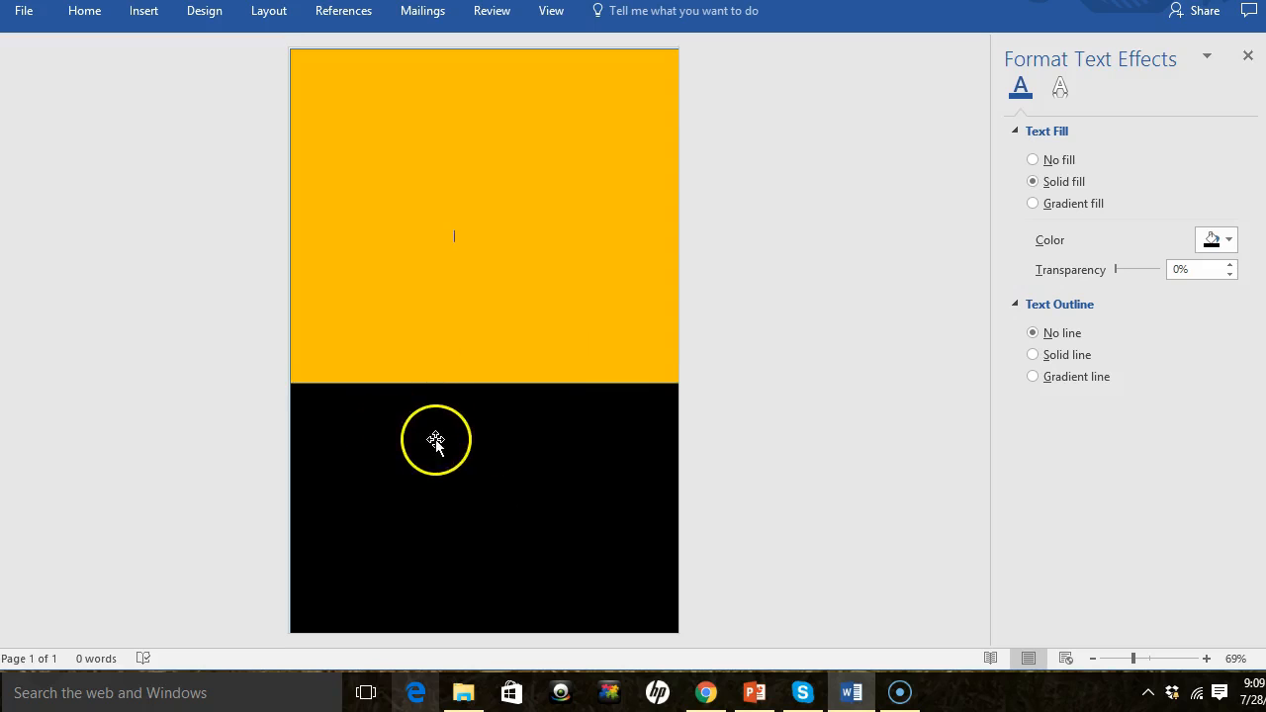
left_click(373, 135)
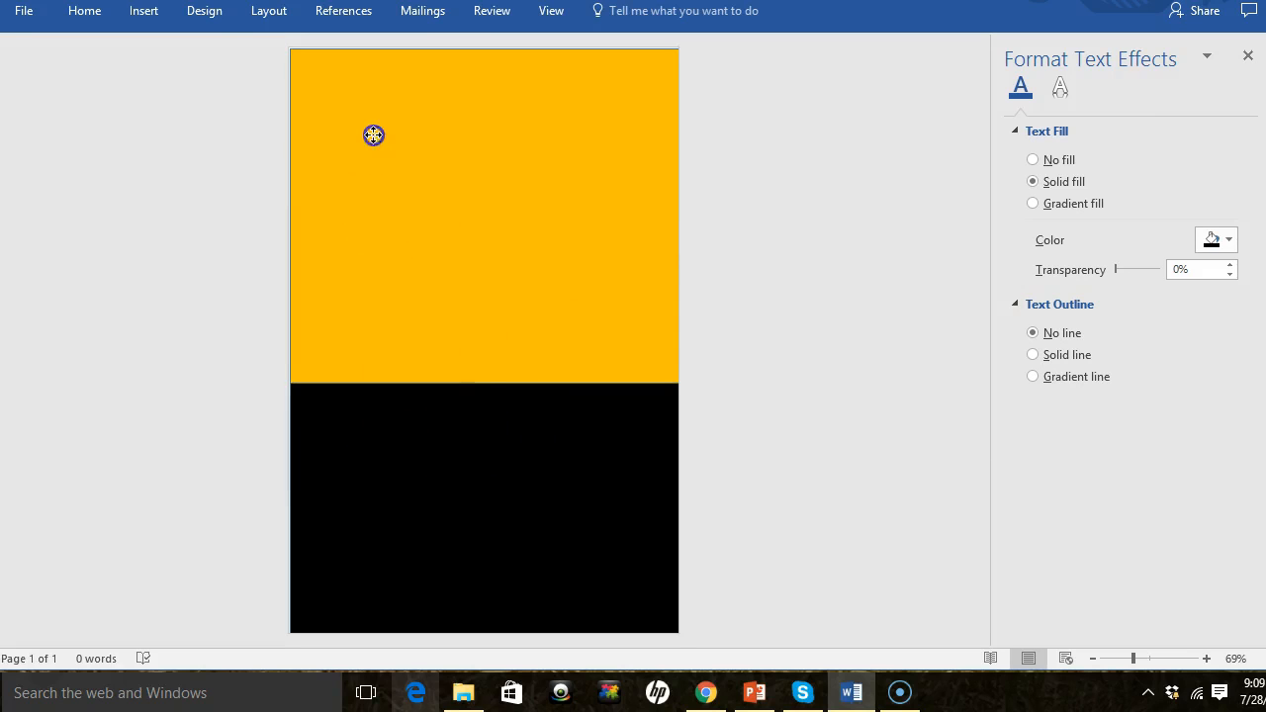
left_click(146, 12)
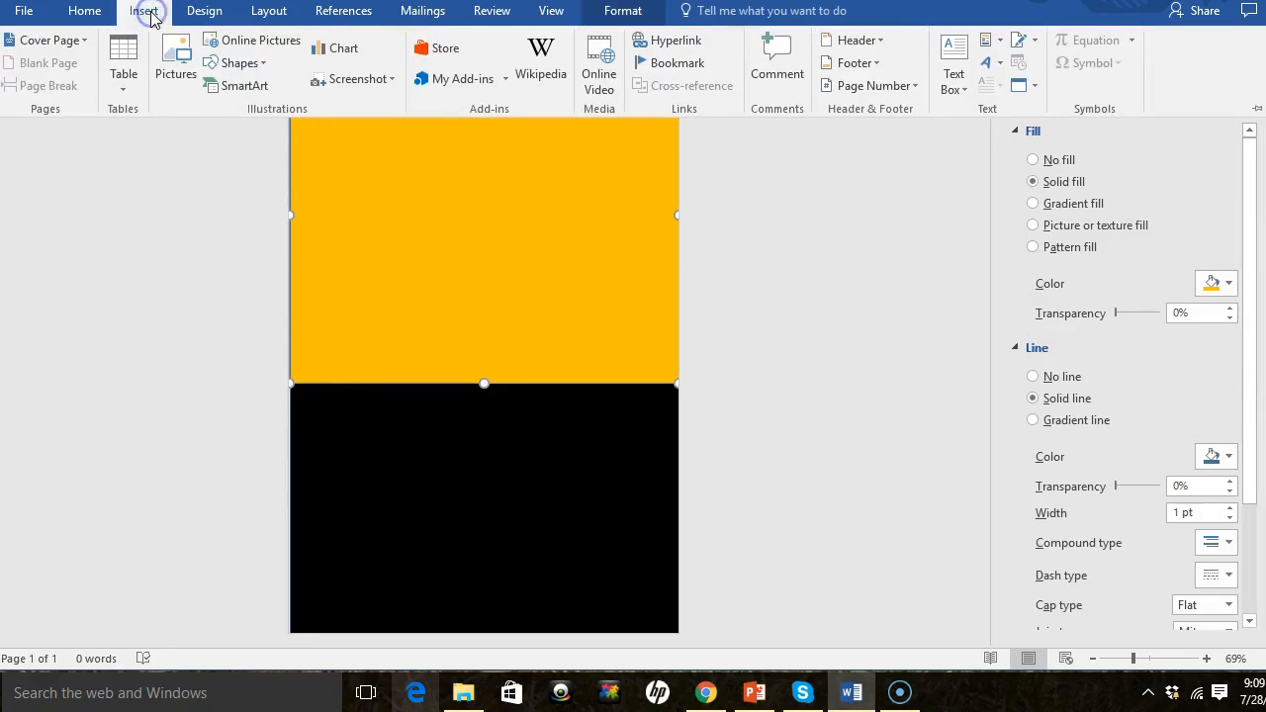
left_click(240, 64)
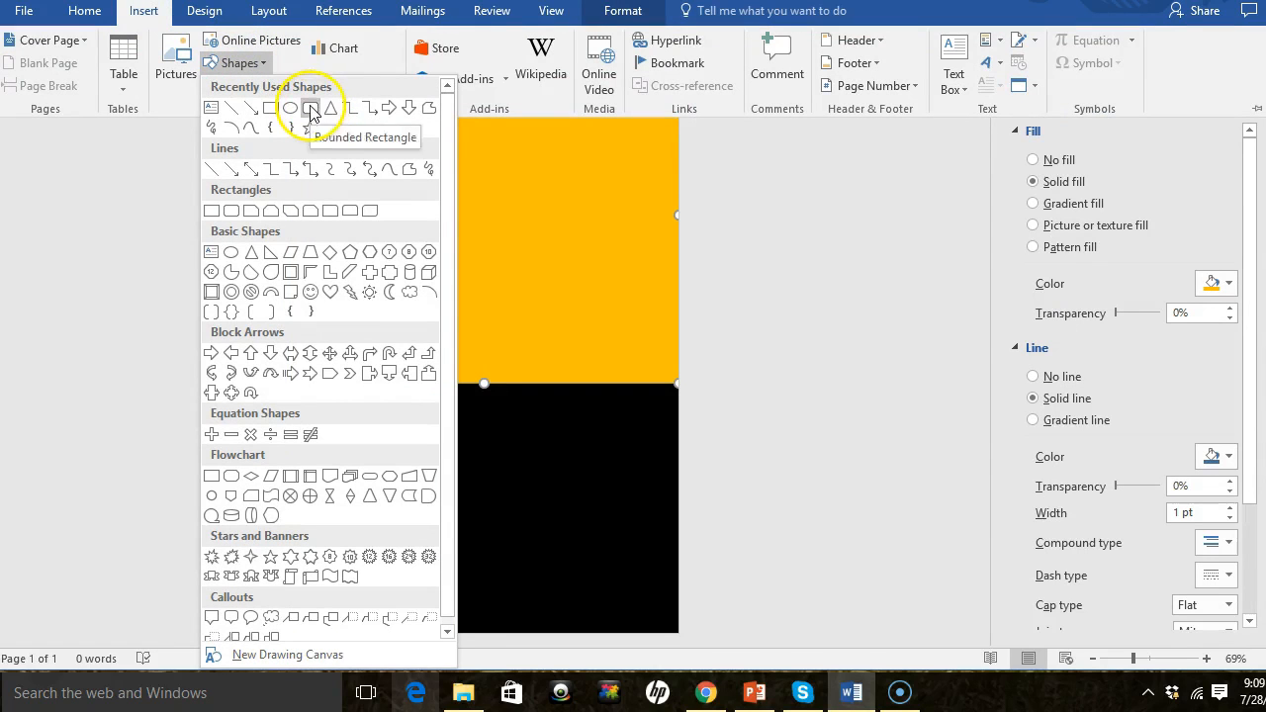
left_click(549, 312)
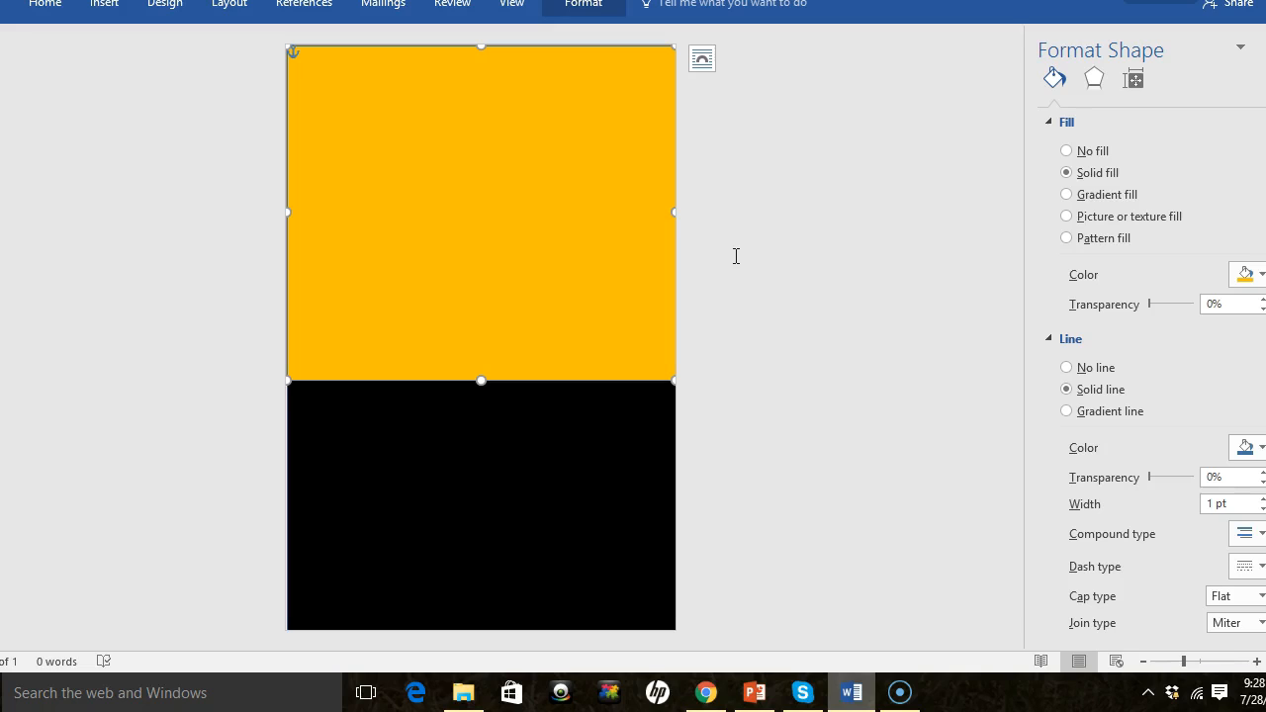
- Set the gold upper rectangle's text wrapping to Behind Text
mouse_move(438, 145)
left_mouse_down()
mouse_move(469, 144)
mouse_move(440, 165)
mouse_move(425, 132)
left_mouse_up()
left_click_drag(367, 381, 345, 416)
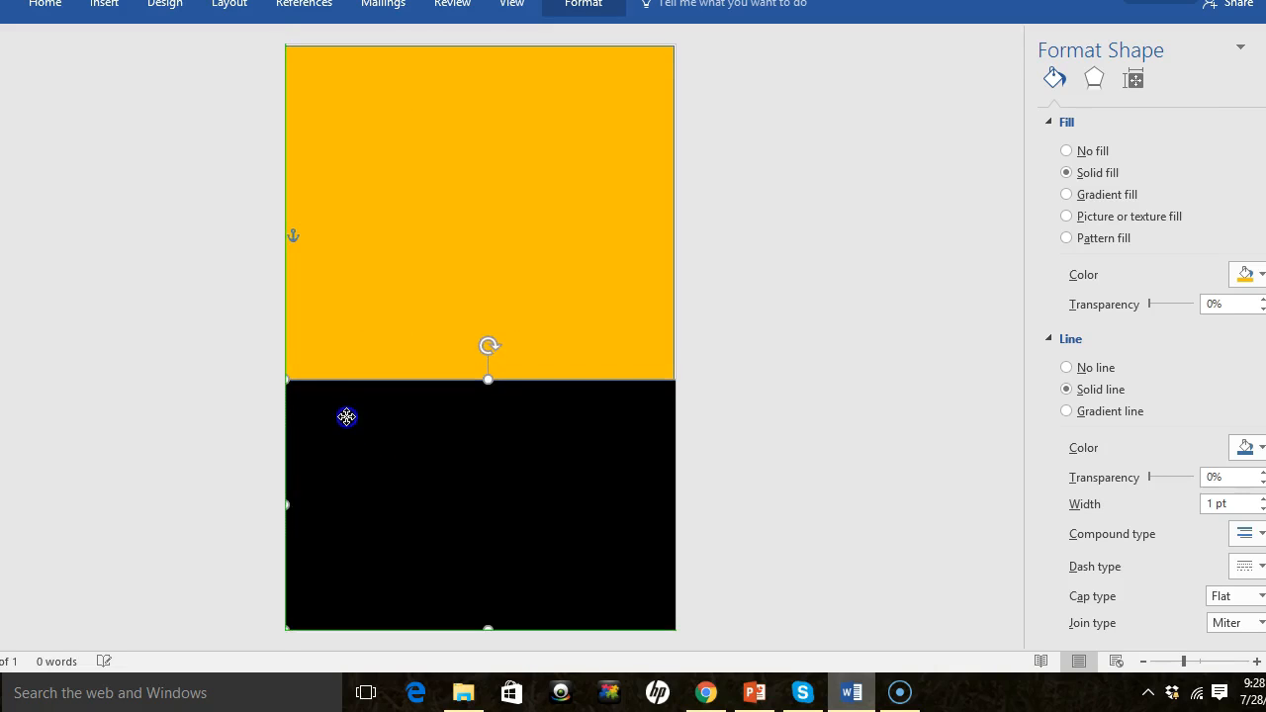
left_click(443, 170)
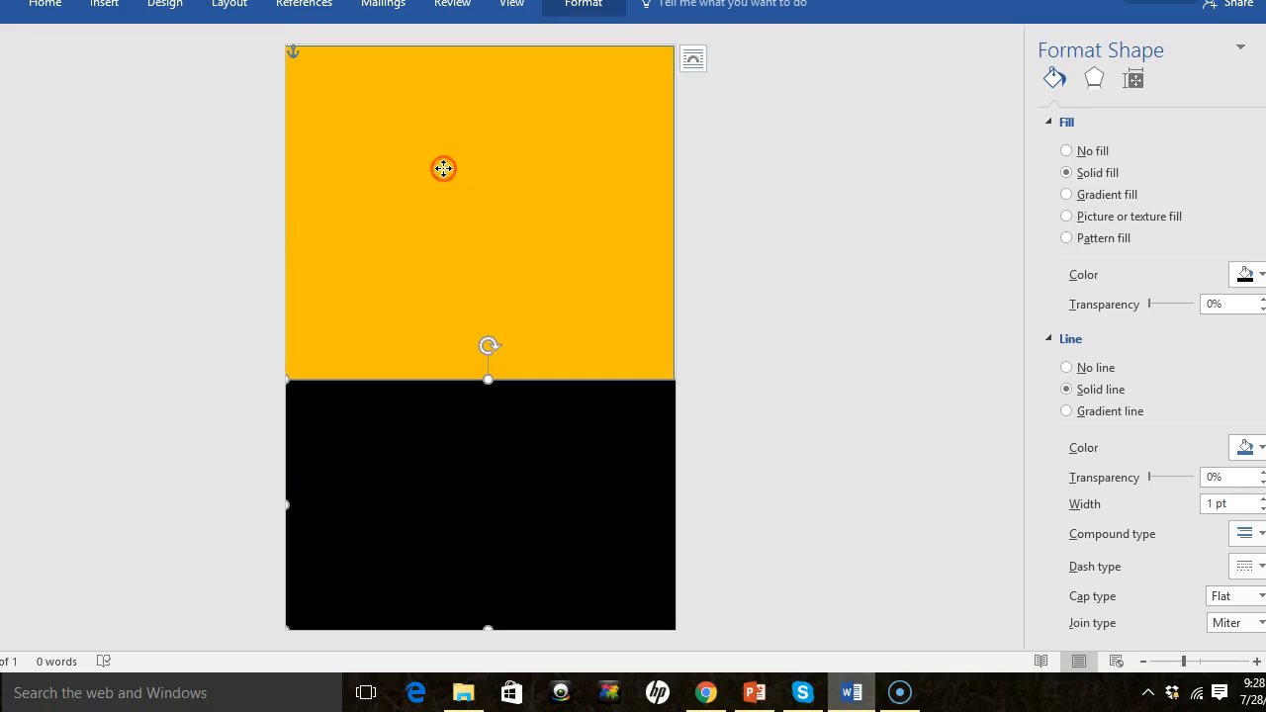
right_click(443, 170)
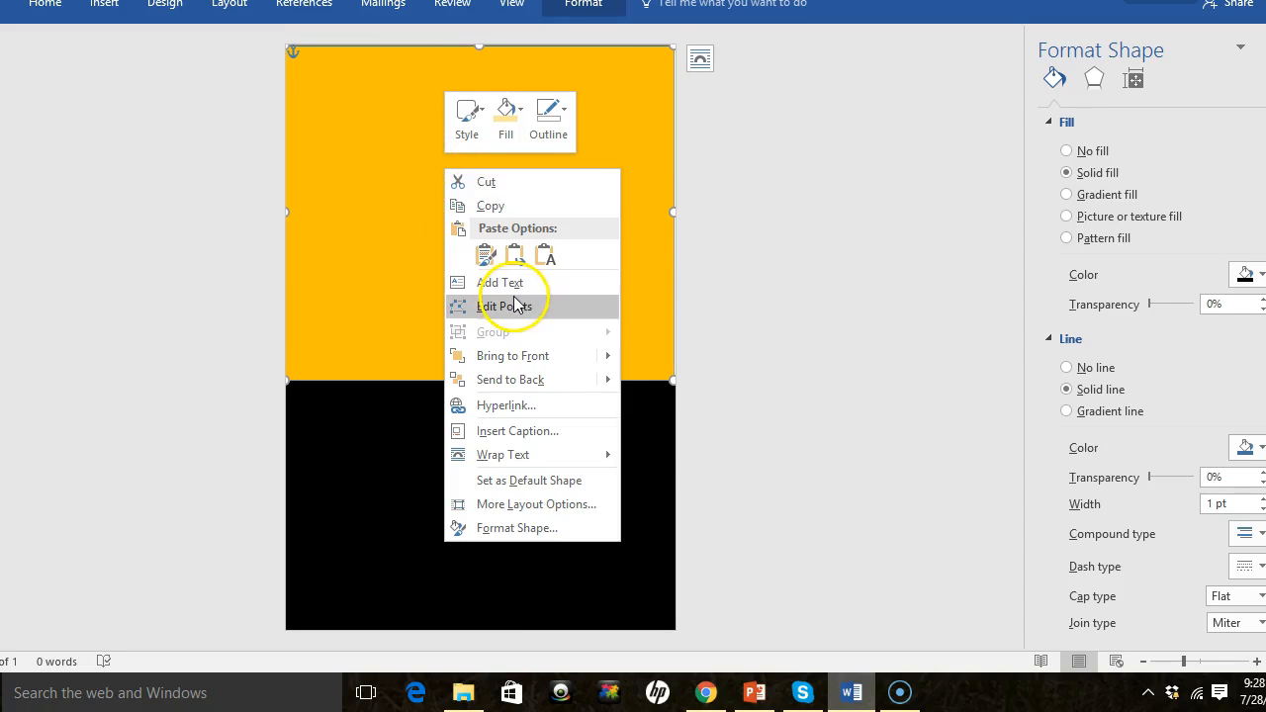
mouse_move(558, 455)
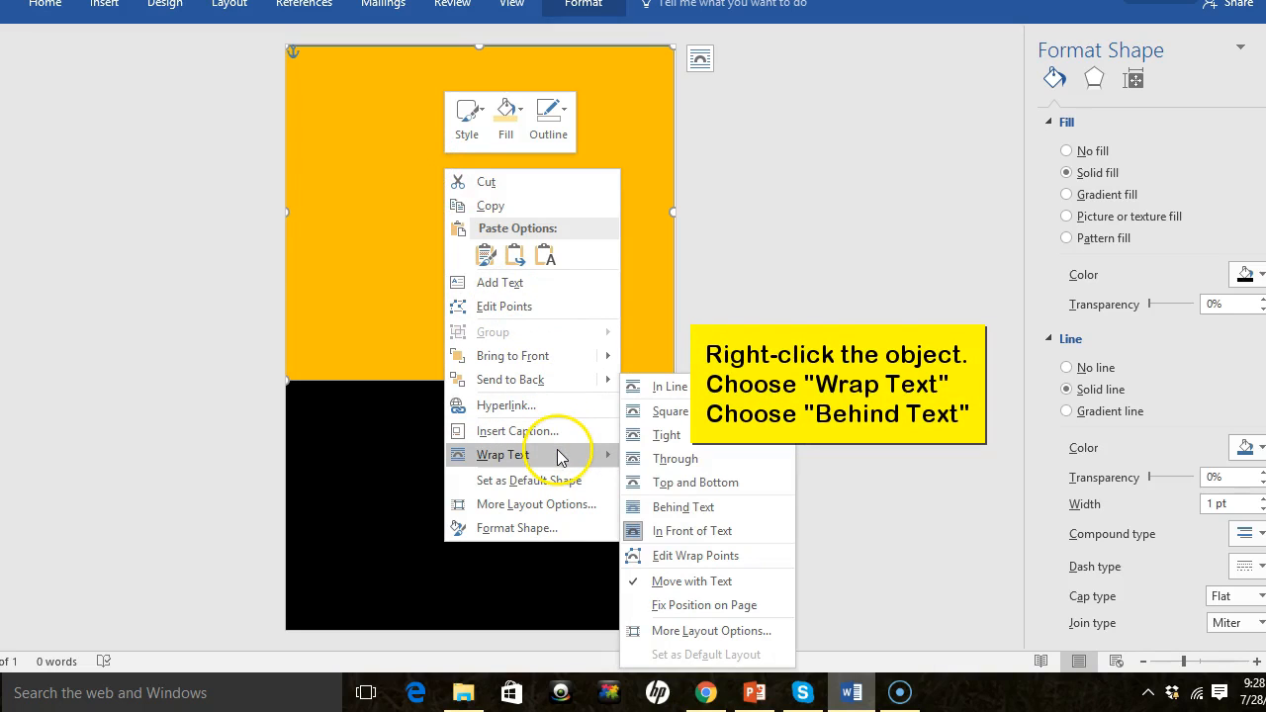
left_click(684, 508)
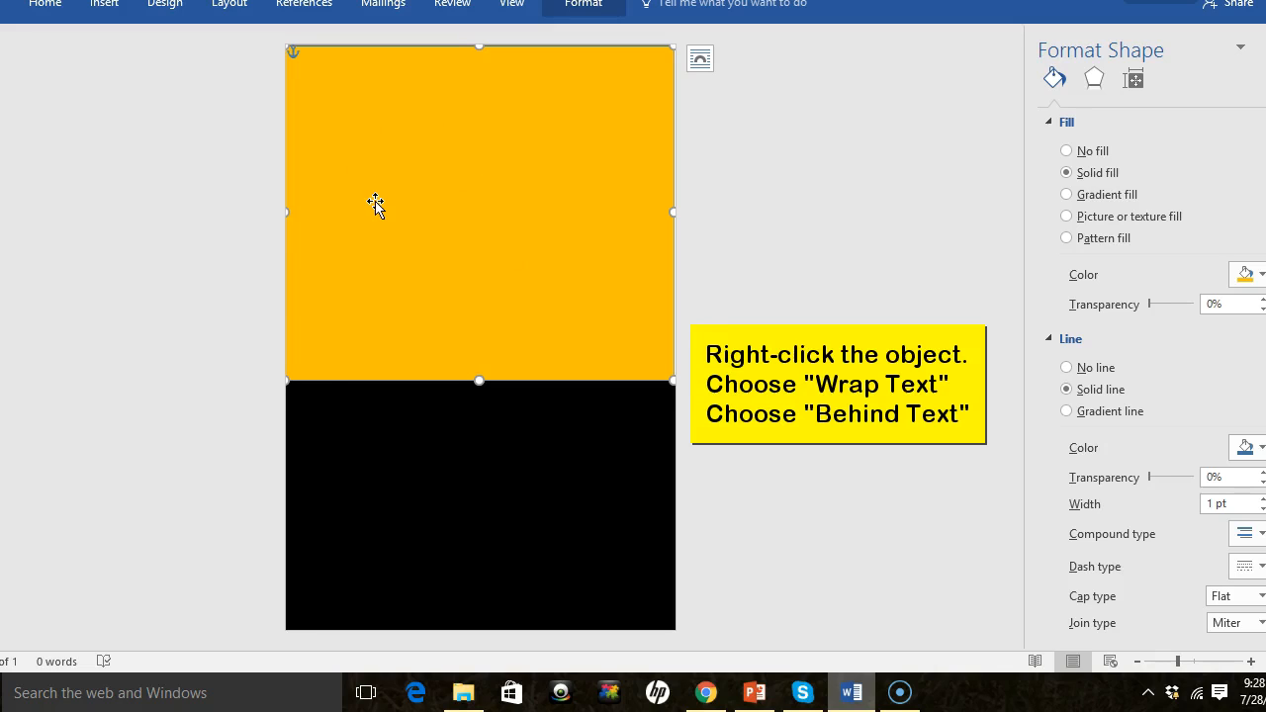
- Set the black lower rectangle's text wrapping to Behind Text as well
left_click_drag(392, 183, 421, 185)
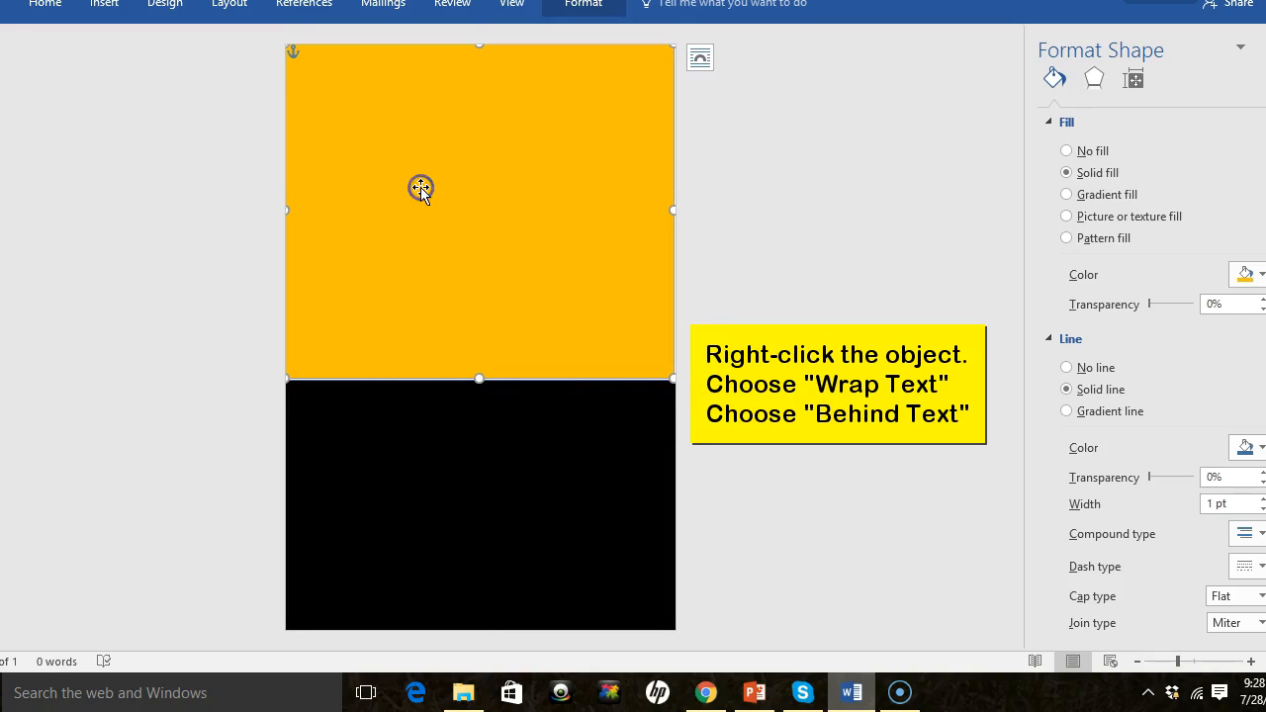
left_click(546, 421)
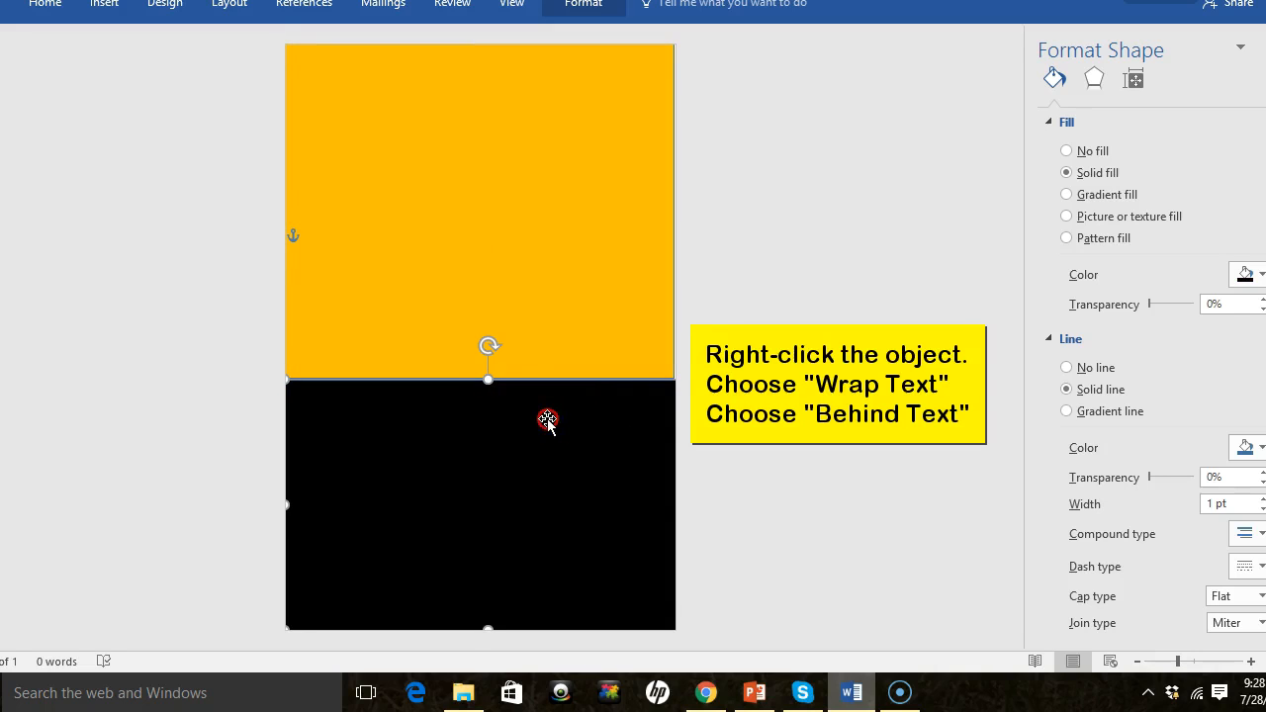
right_click(546, 420)
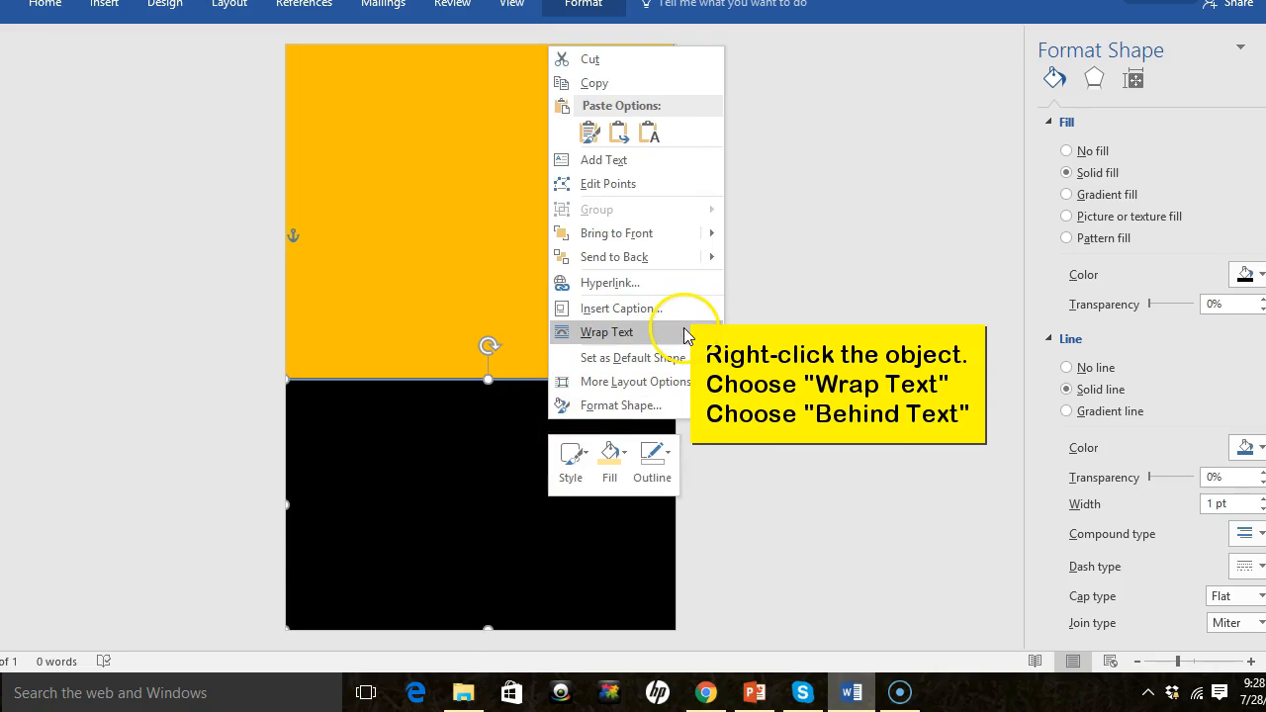
mouse_move(684, 336)
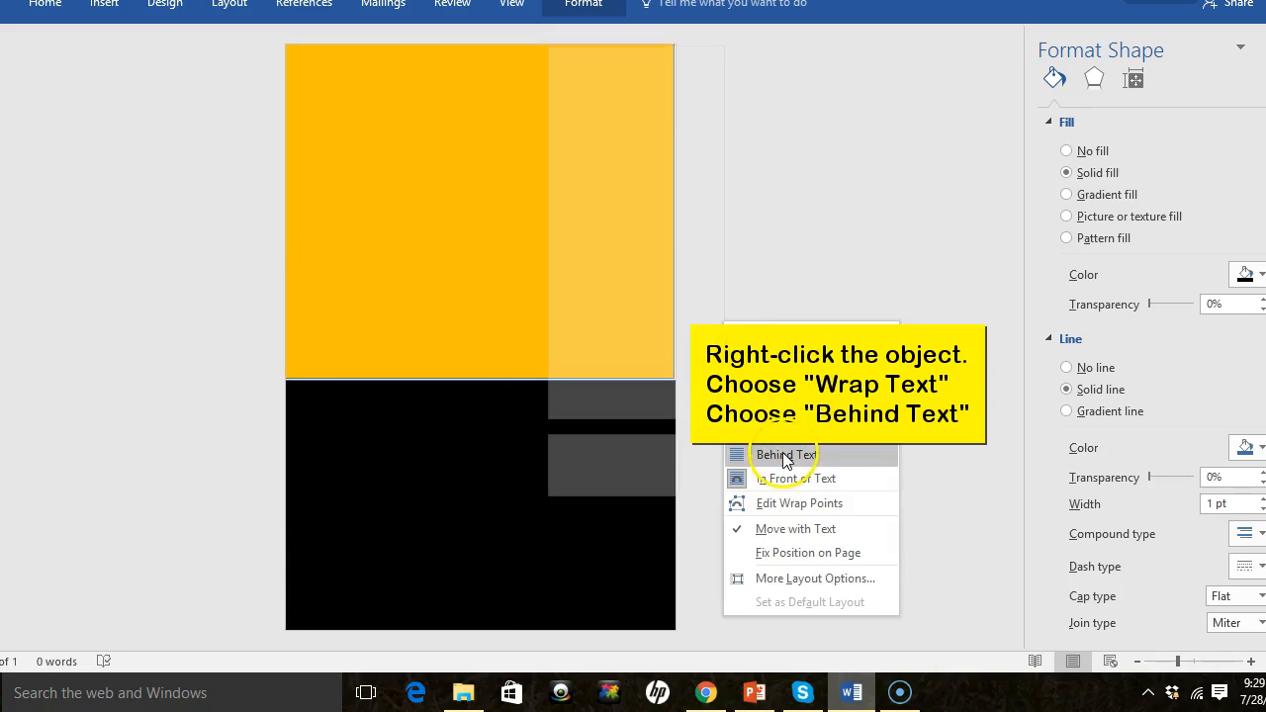
left_click(785, 456)
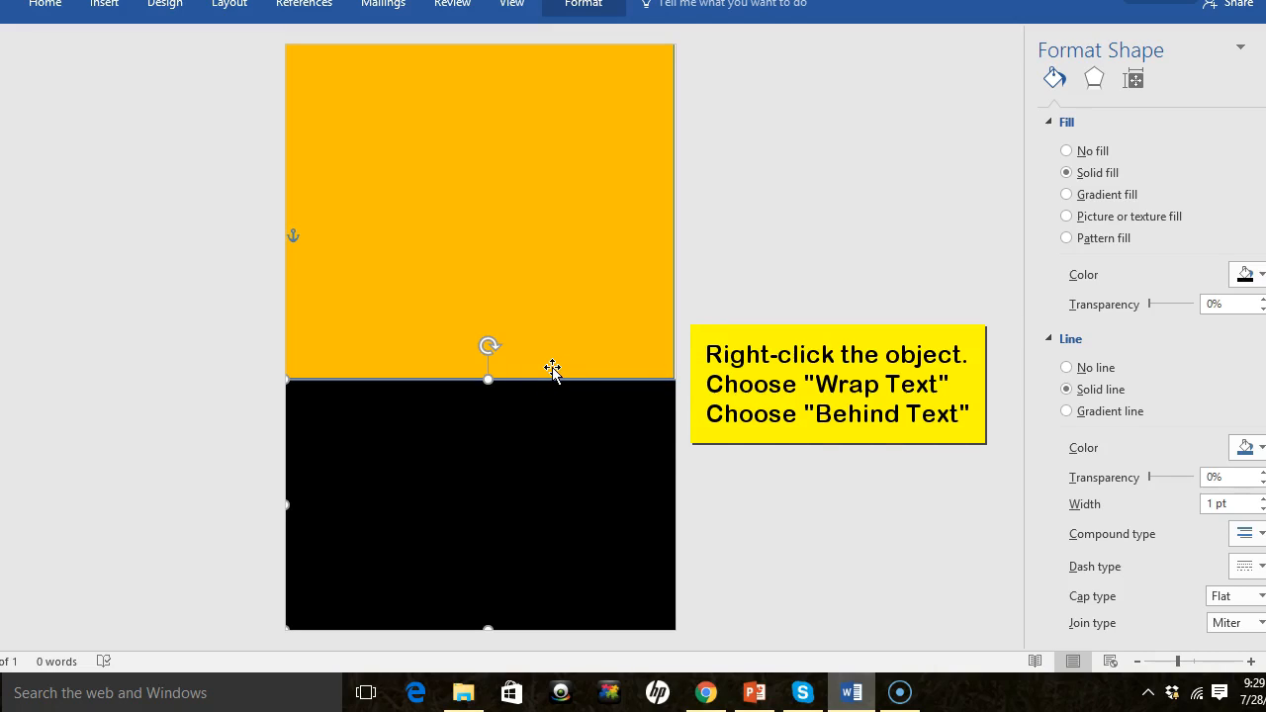
- Move the gold rectangle away from its place and back so it again covers the upper half
left_click(457, 215)
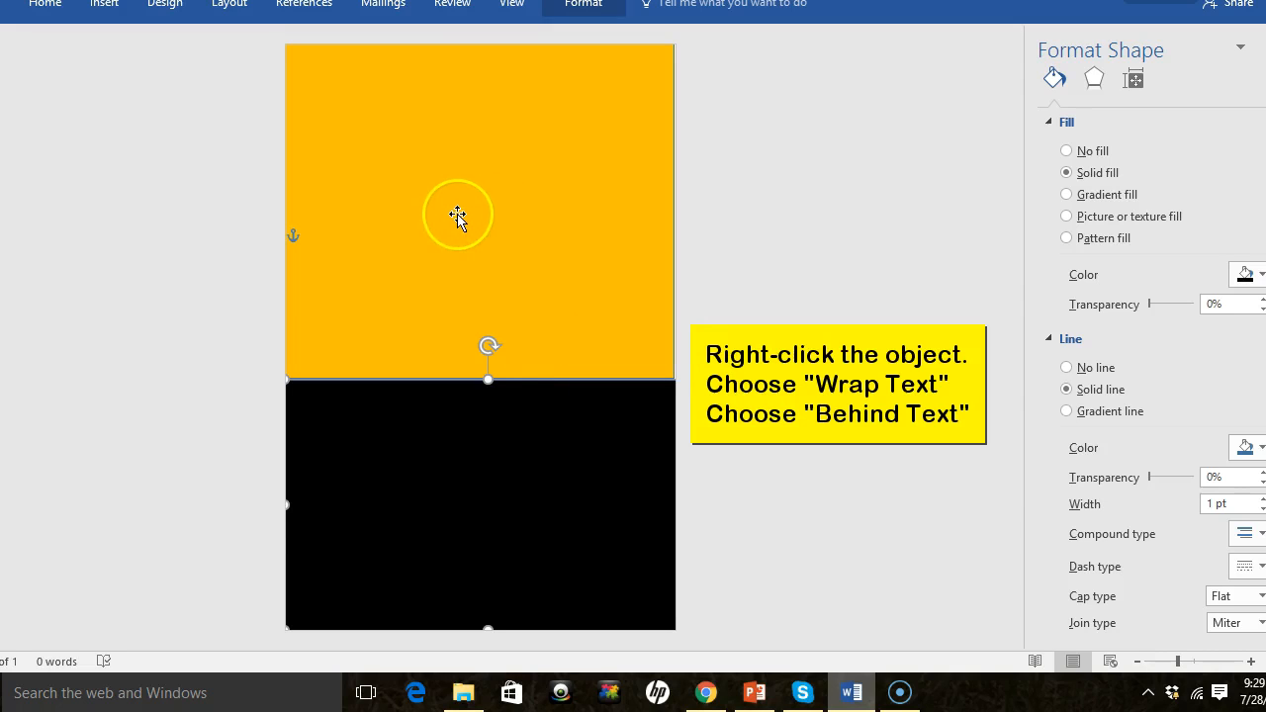
left_click_drag(415, 153, 480, 191)
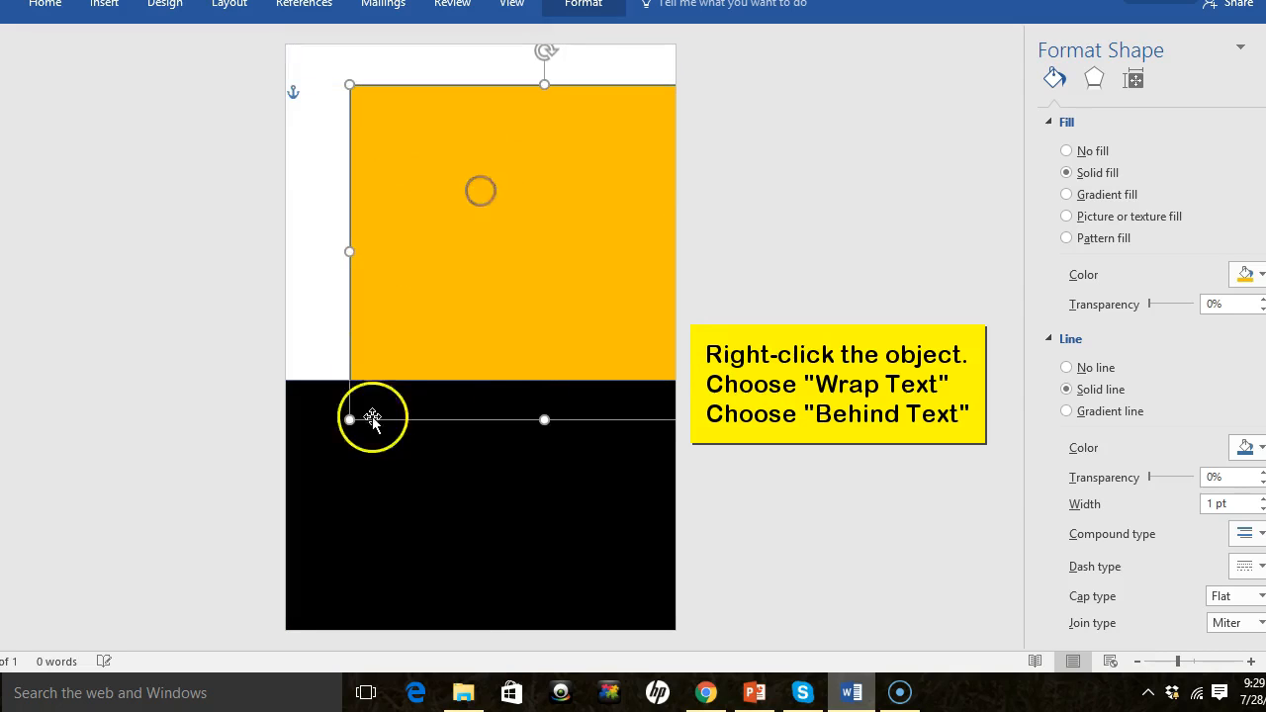
mouse_move(409, 489)
left_mouse_down()
mouse_move(455, 458)
mouse_move(407, 488)
left_mouse_up()
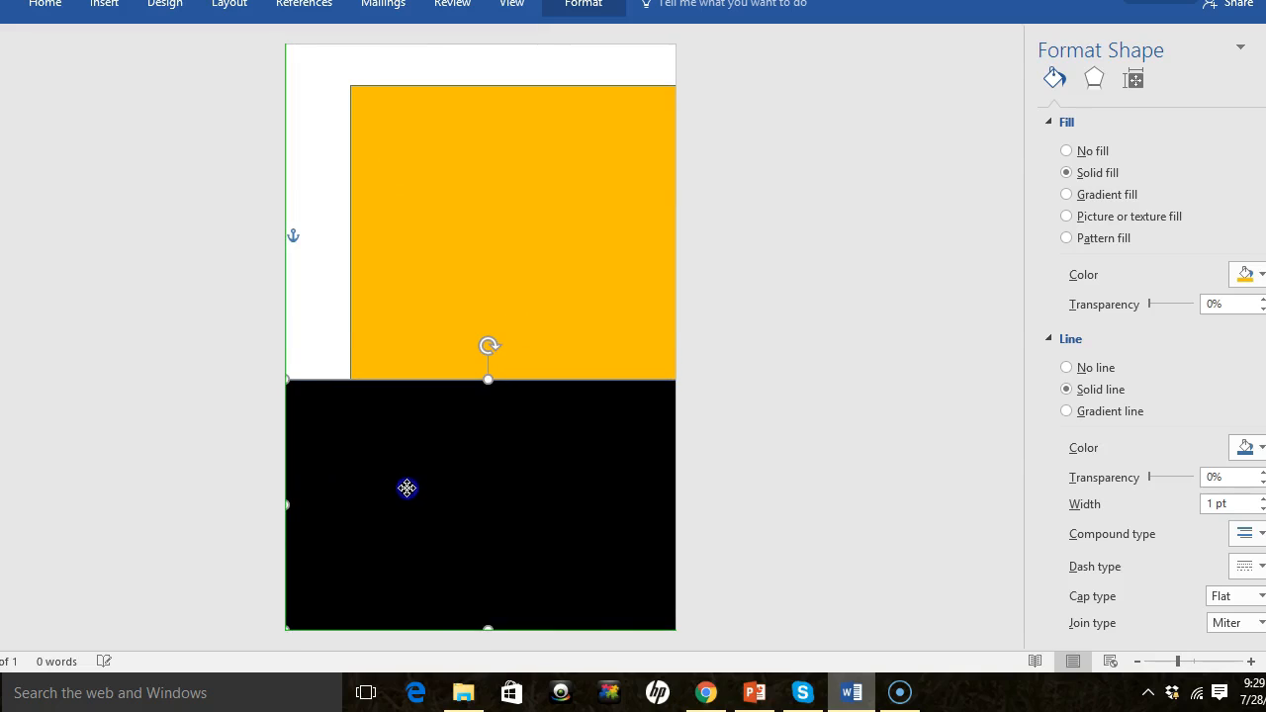
left_click_drag(446, 294, 372, 261)
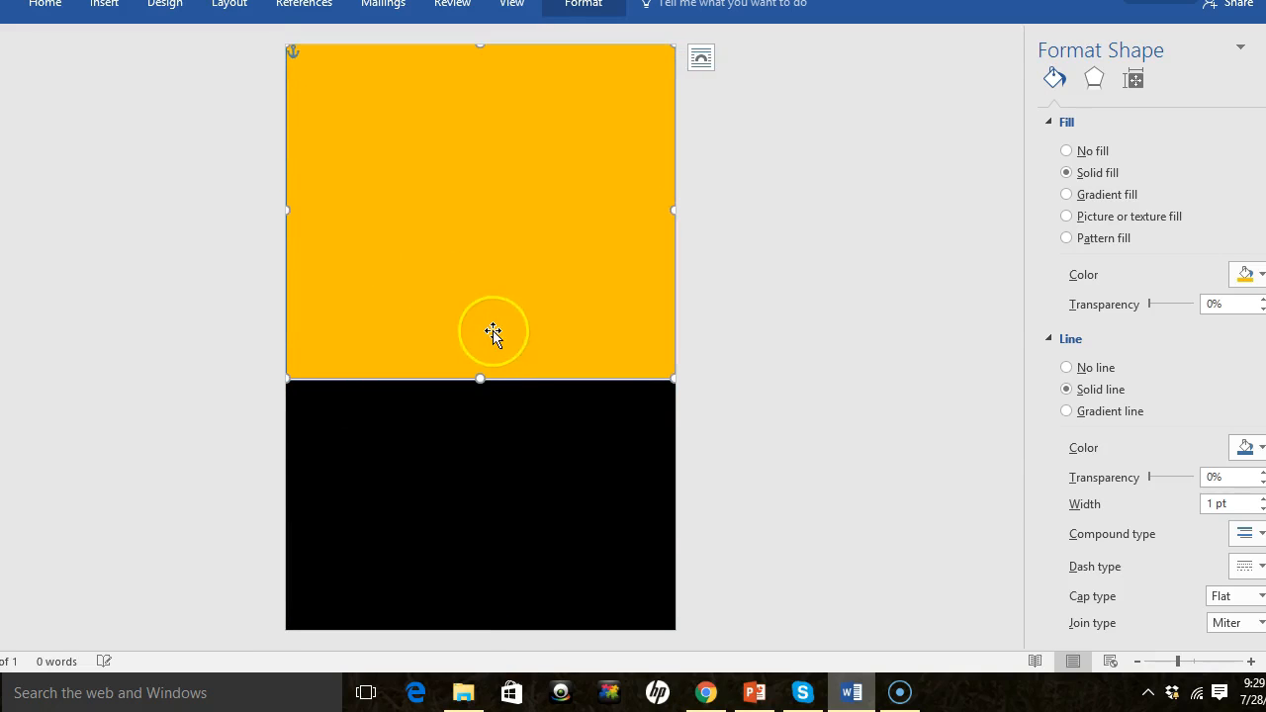